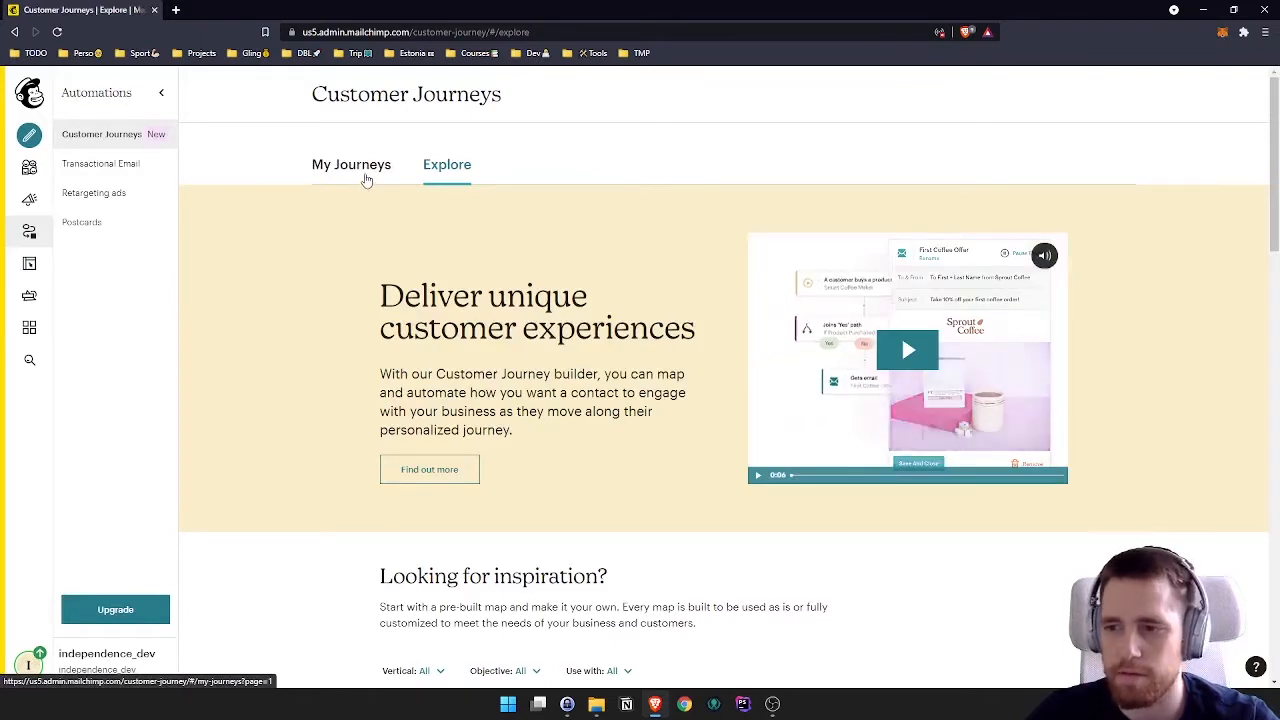
Examine the existing customer journeys and the pre-built journey maps offered for inspiration
{"action": "left_click", "coordinate": [366, 178]}
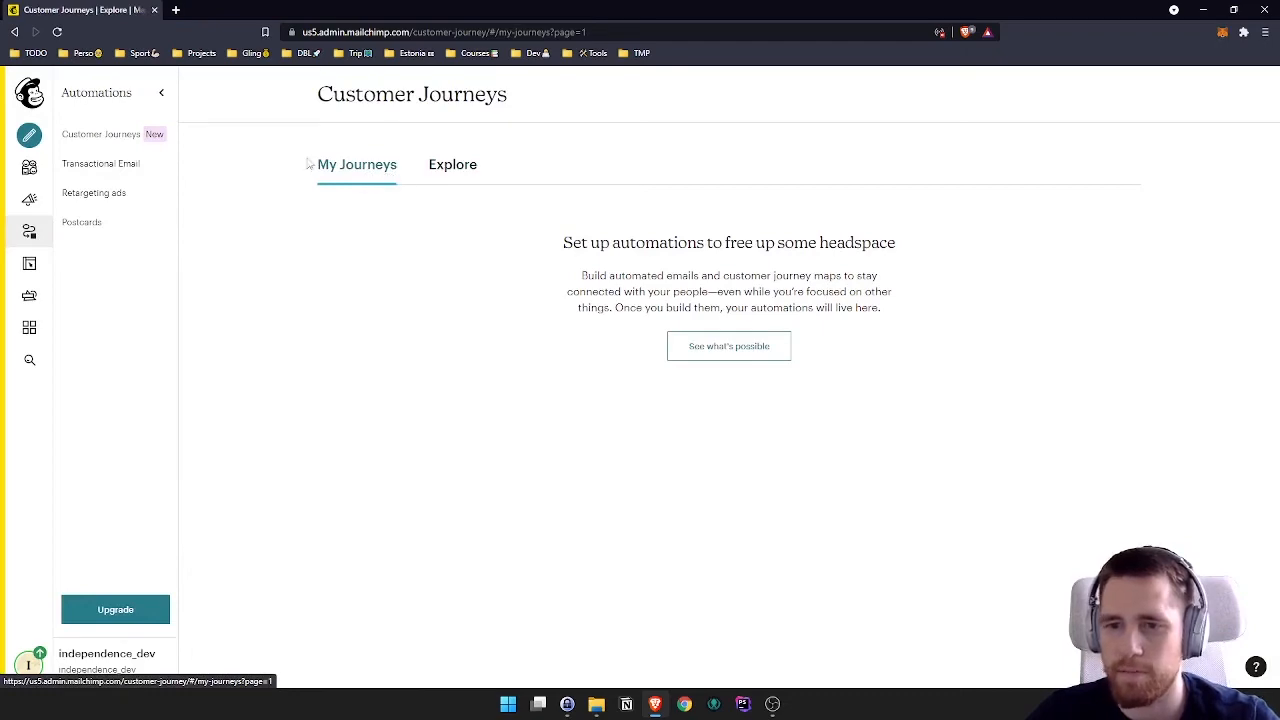
{"action": "left_click", "coordinate": [438, 170]}
{"action": "scroll", "coordinate": [566, 414], "scroll_direction": "down", "scroll_amount": 1}
{"action": "scroll", "coordinate": [566, 414], "scroll_direction": "down", "scroll_amount": 6}
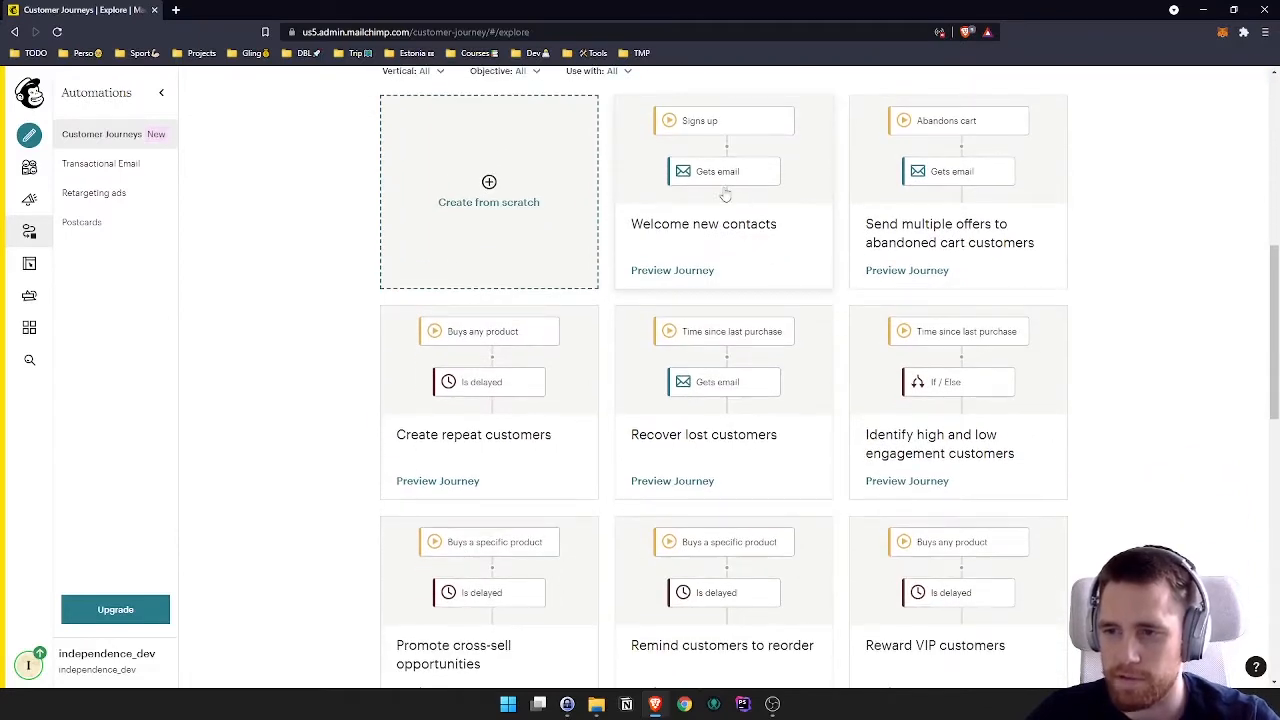
{"action": "scroll", "coordinate": [826, 414], "scroll_direction": "up", "scroll_amount": 2}
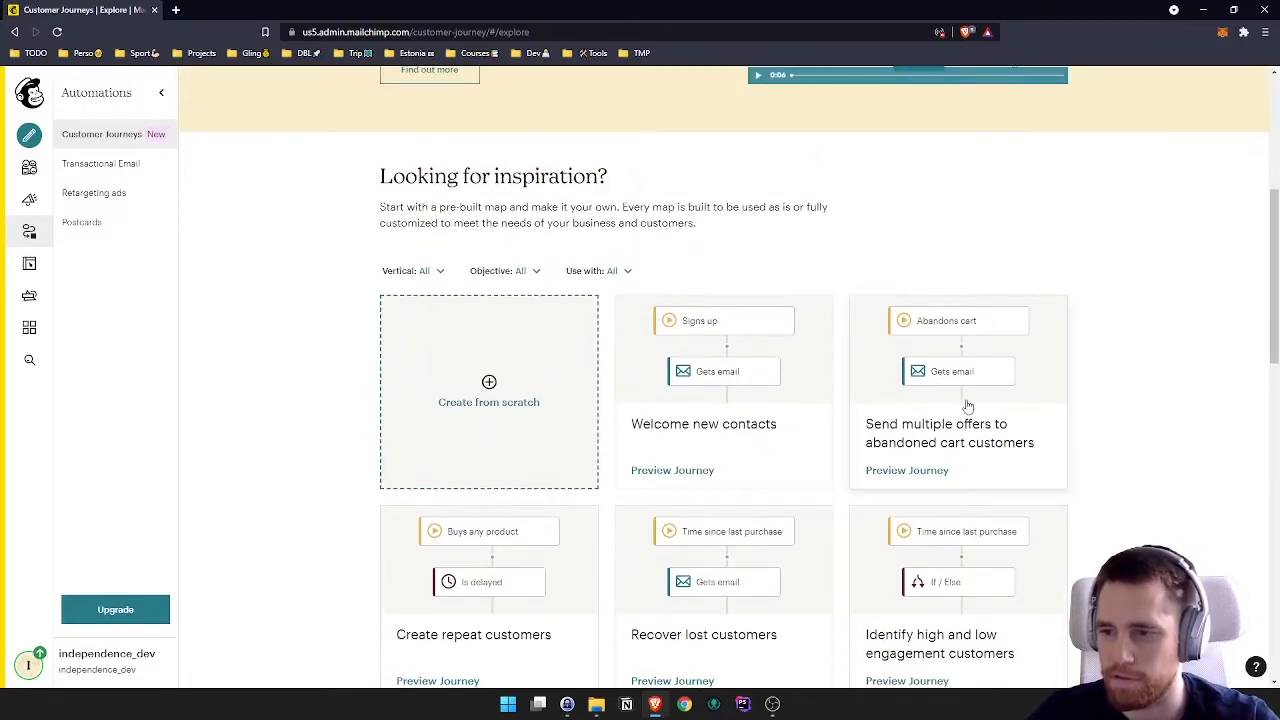
{"action": "scroll", "coordinate": [706, 437], "scroll_direction": "down", "scroll_amount": 2}
{"action": "scroll", "coordinate": [560, 401], "scroll_direction": "up", "scroll_amount": 2}
{"action": "scroll", "coordinate": [560, 401], "scroll_direction": "up", "scroll_amount": 1}
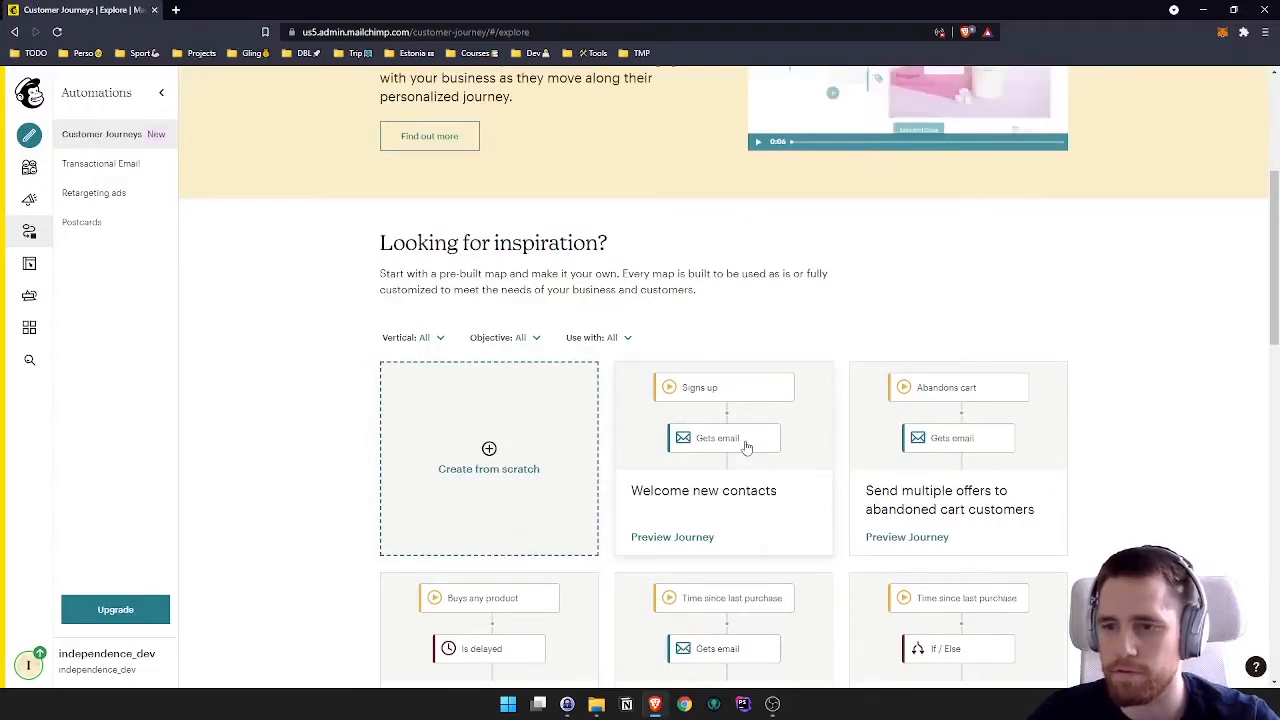
{"action": "scroll", "coordinate": [703, 373], "scroll_direction": "down", "scroll_amount": 1}
{"action": "scroll", "coordinate": [600, 330], "scroll_direction": "up", "scroll_amount": 5}
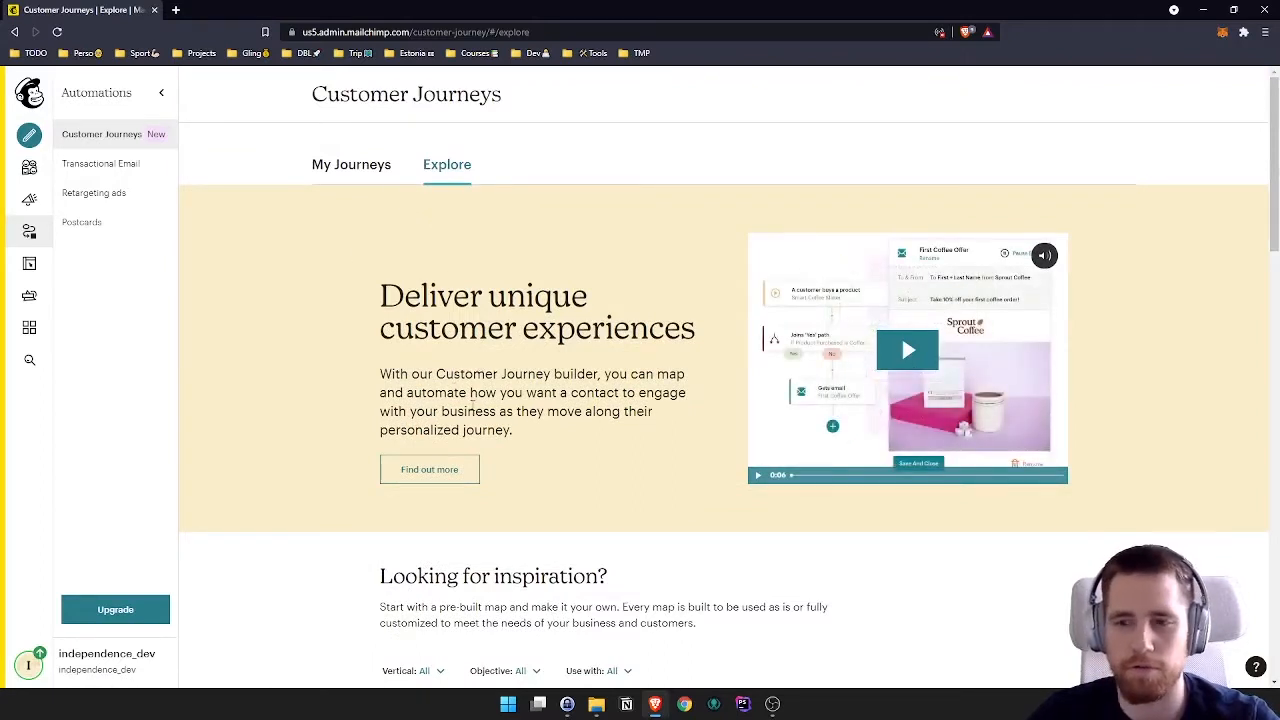
{"action": "left_click", "coordinate": [348, 176]}
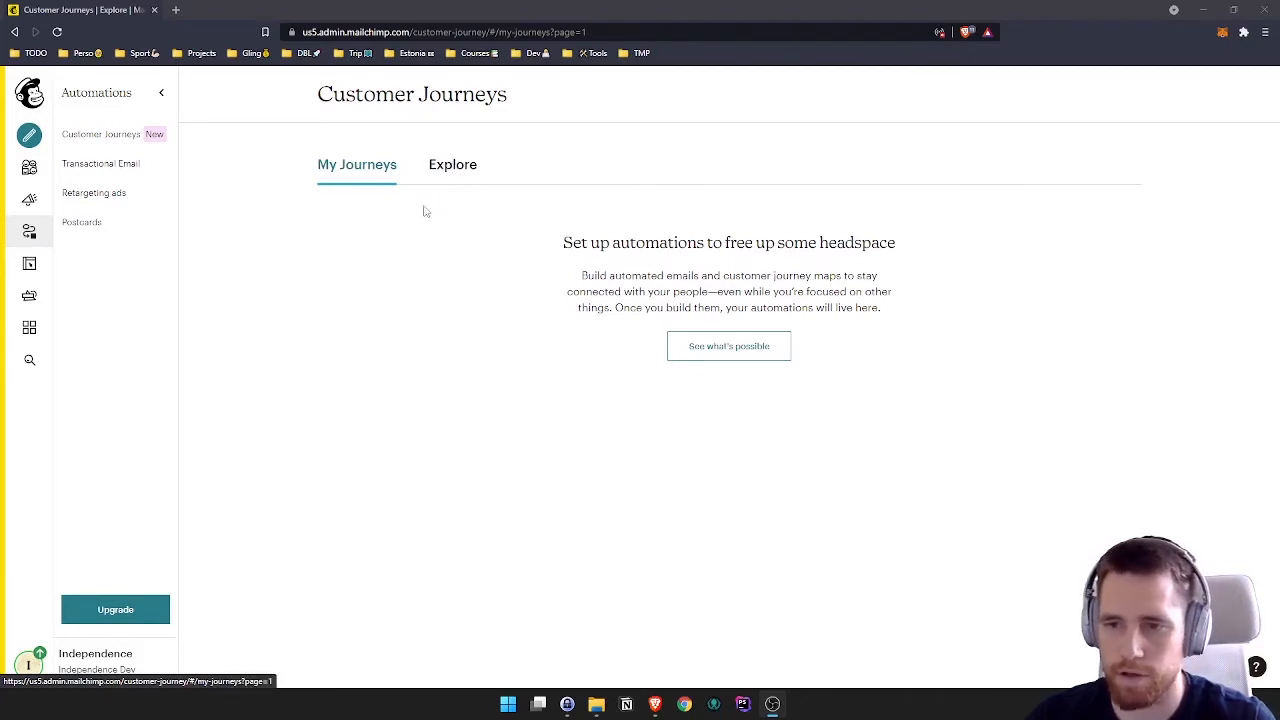
{"action": "left_click", "coordinate": [31, 170]}
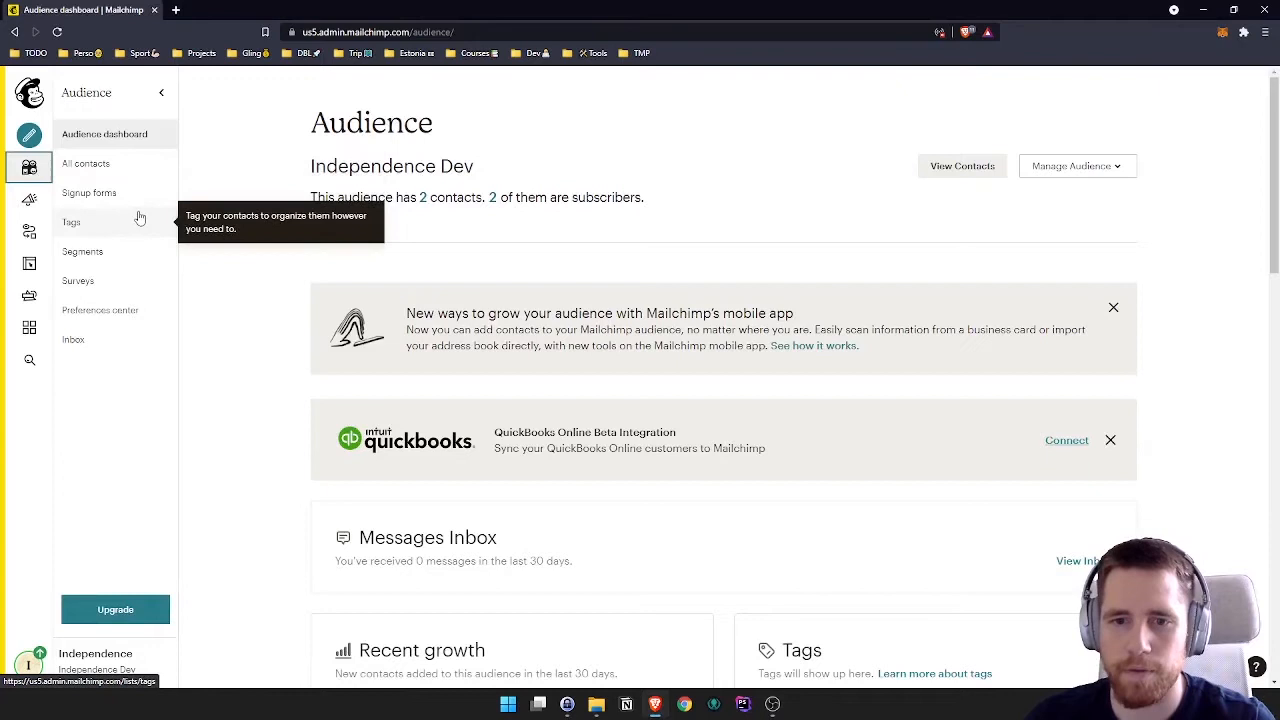
{"action": "left_click", "coordinate": [47, 203]}
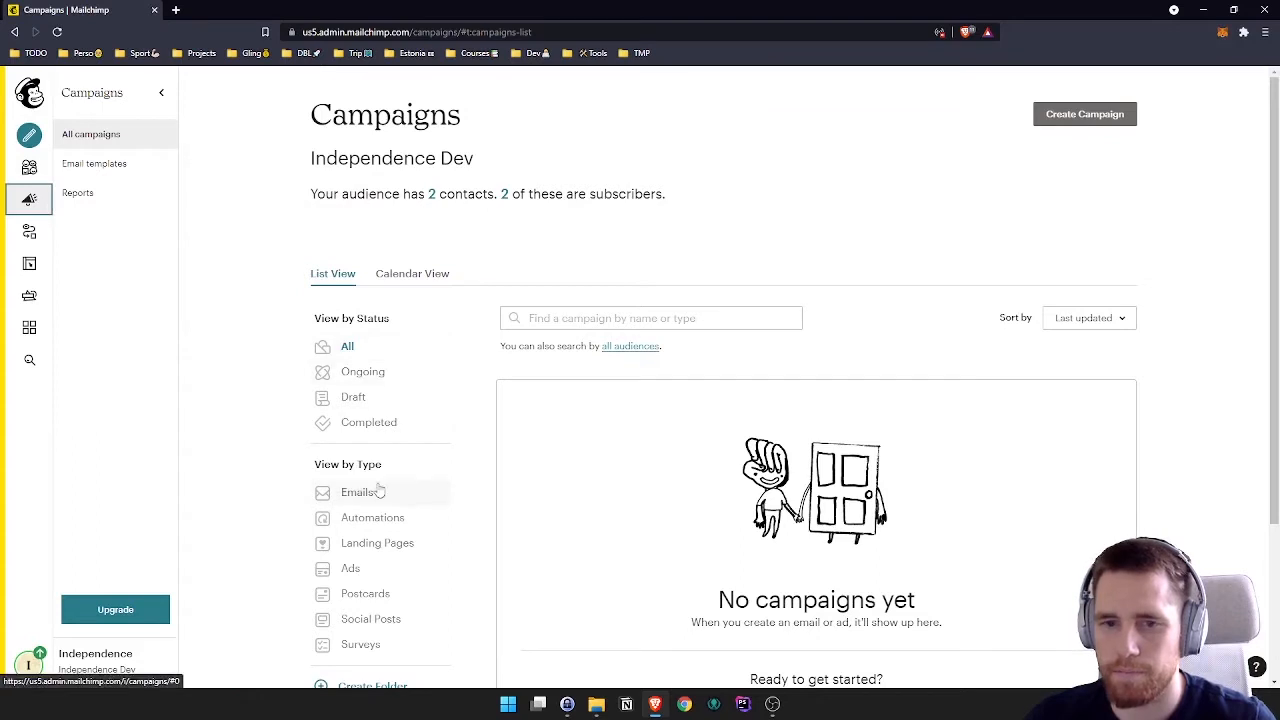
Start a new group category in the audience and choose not to show its groups on the signup form
{"action": "left_click", "coordinate": [29, 166]}
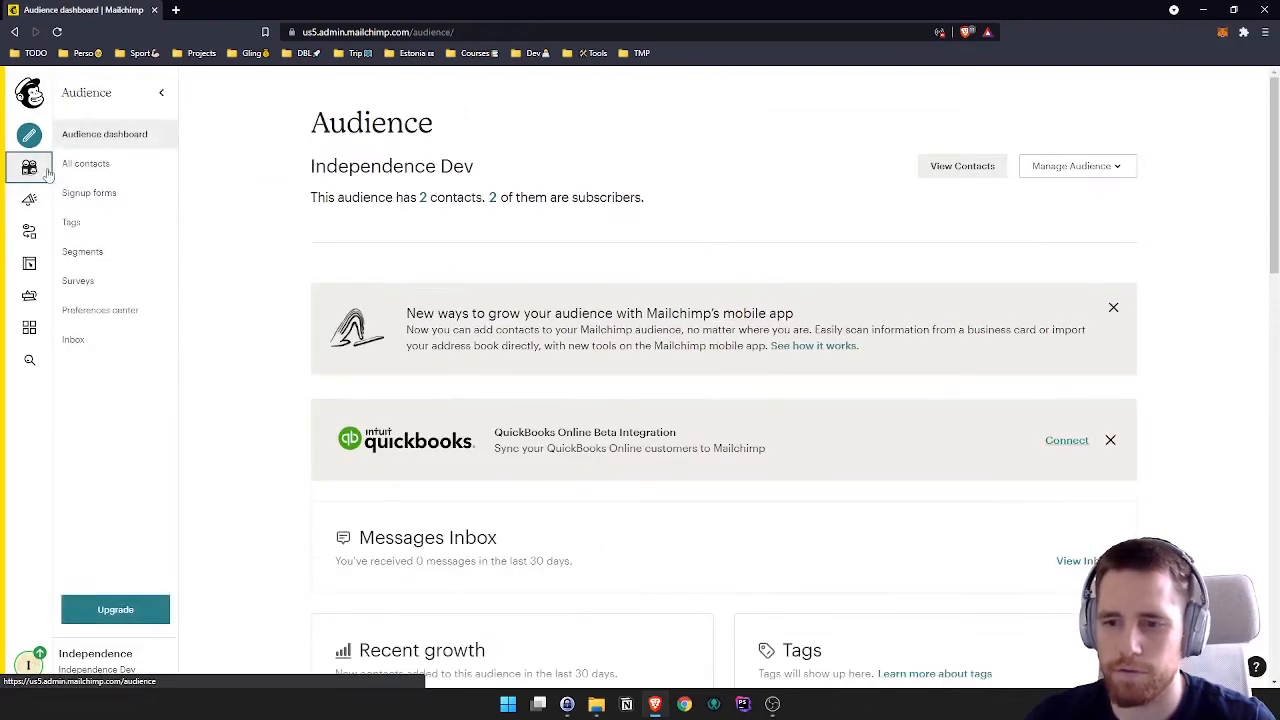
{"action": "left_click", "coordinate": [150, 167]}
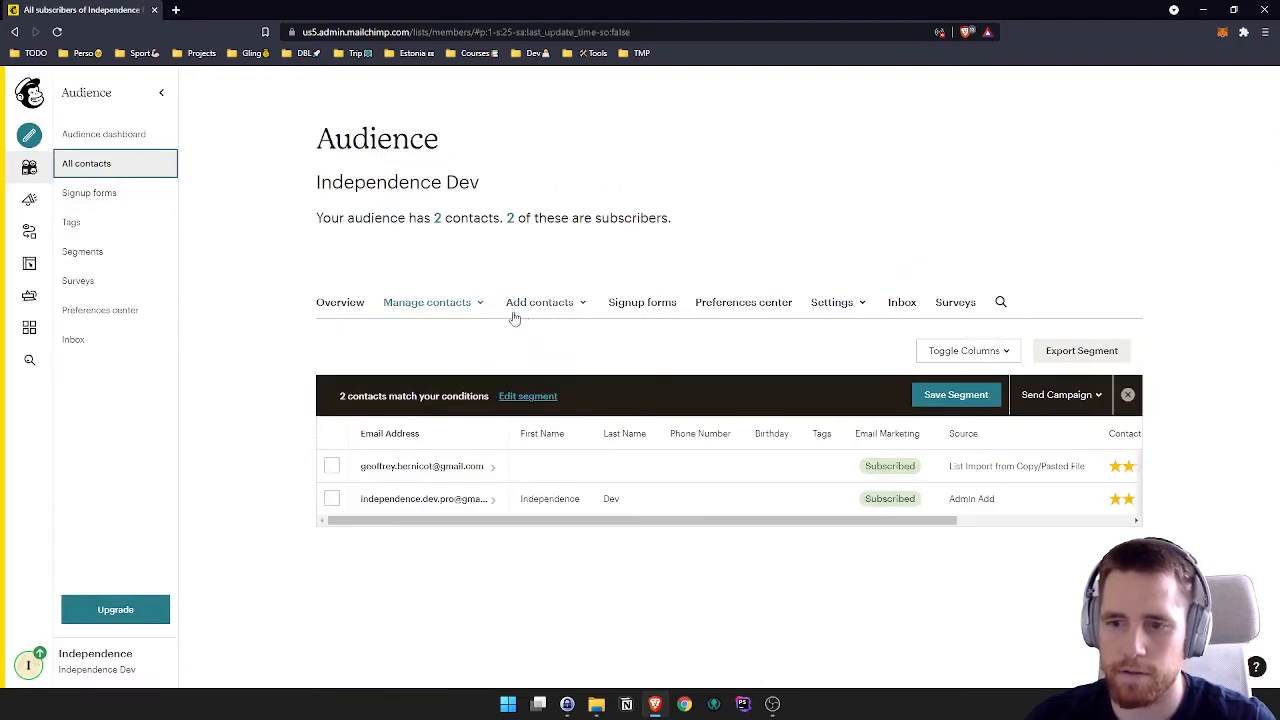
{"action": "left_click", "coordinate": [517, 308]}
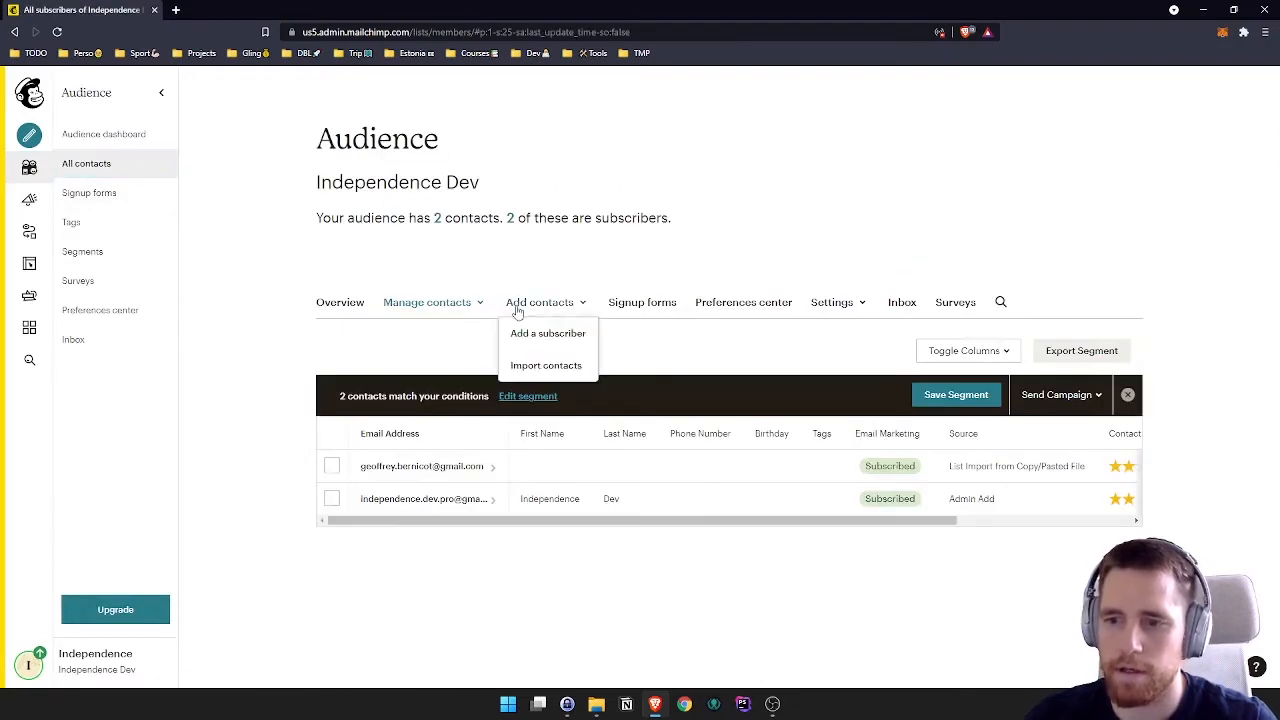
{"action": "left_click", "coordinate": [449, 308]}
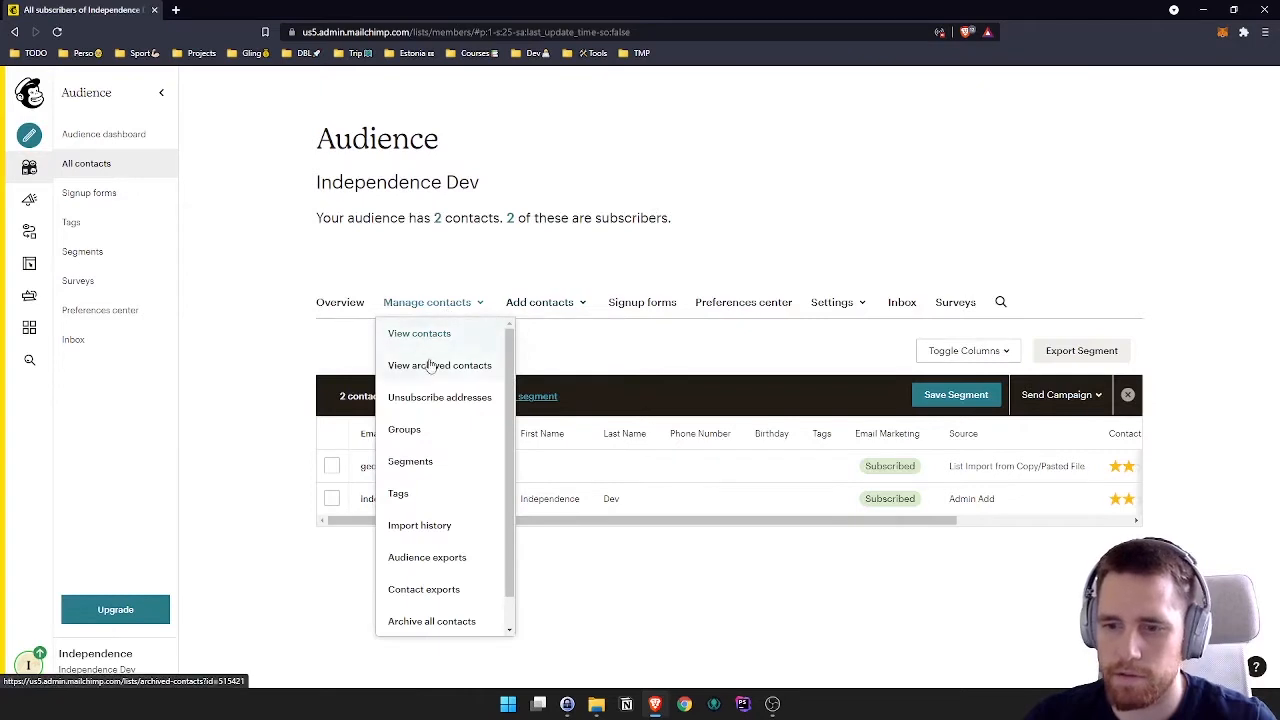
{"action": "left_click", "coordinate": [438, 431]}
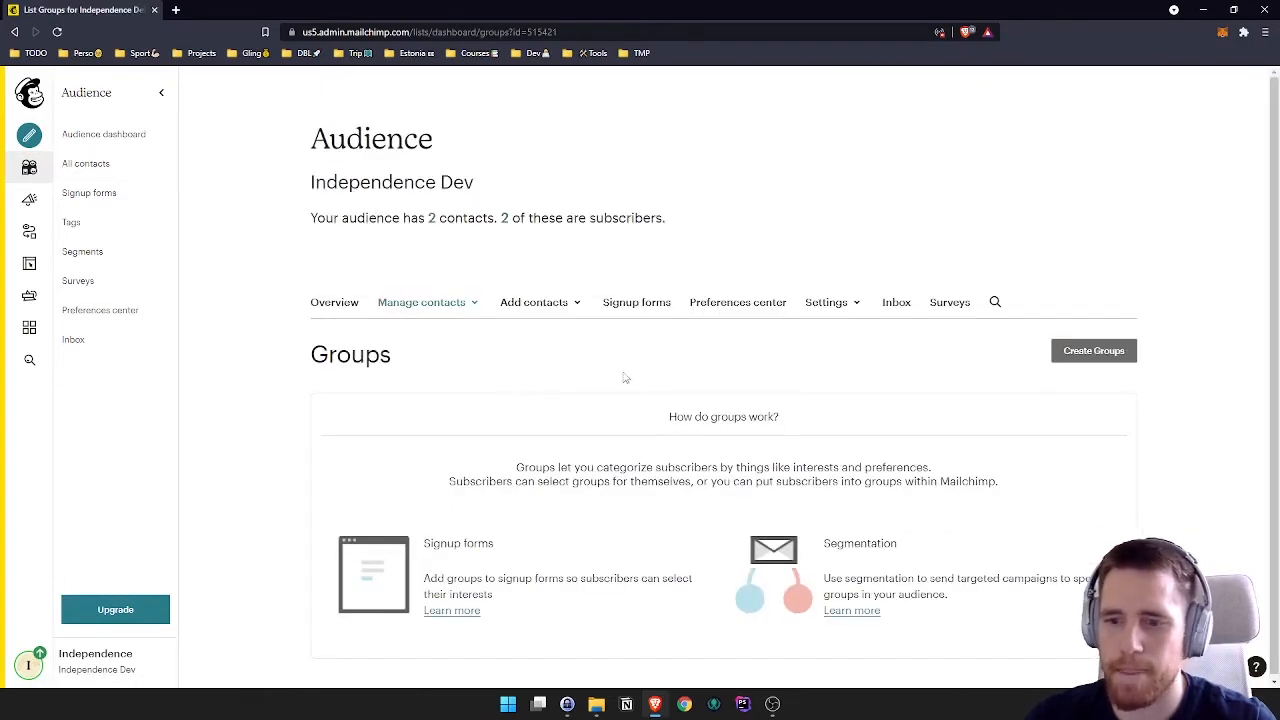
{"action": "left_click", "coordinate": [1111, 351]}
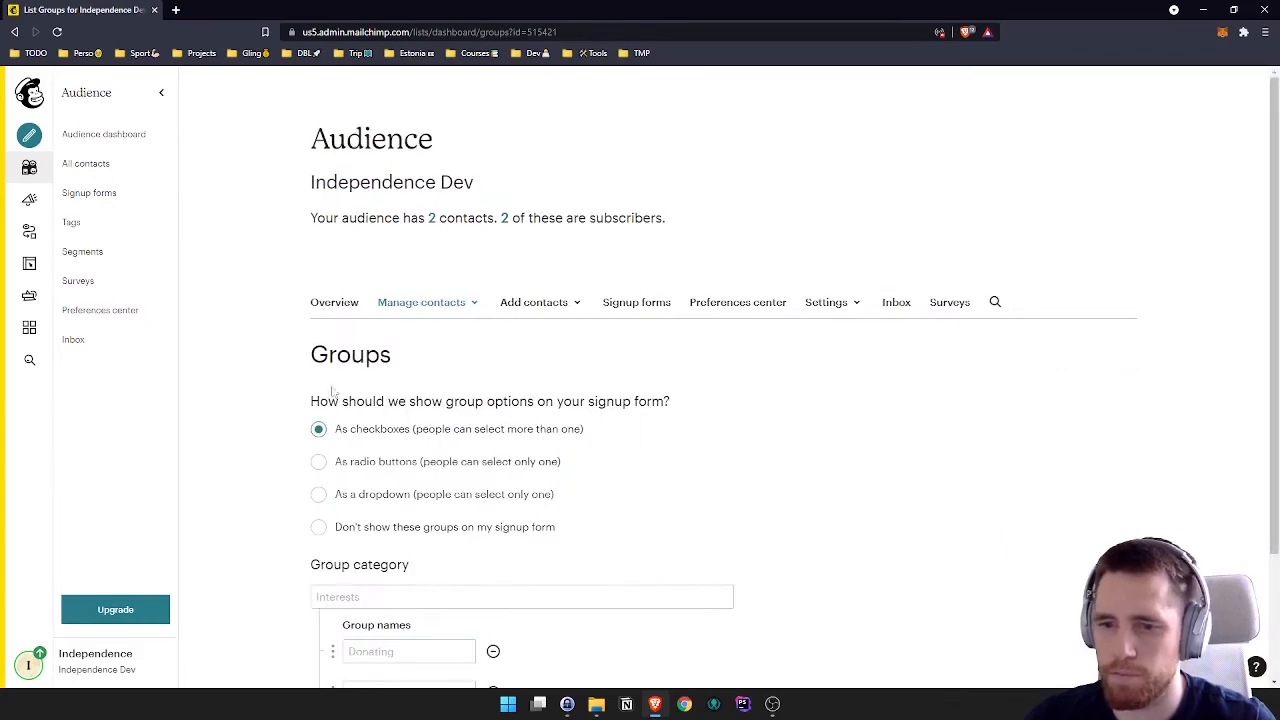
{"action": "scroll", "coordinate": [492, 455], "scroll_direction": "down", "scroll_amount": 1}
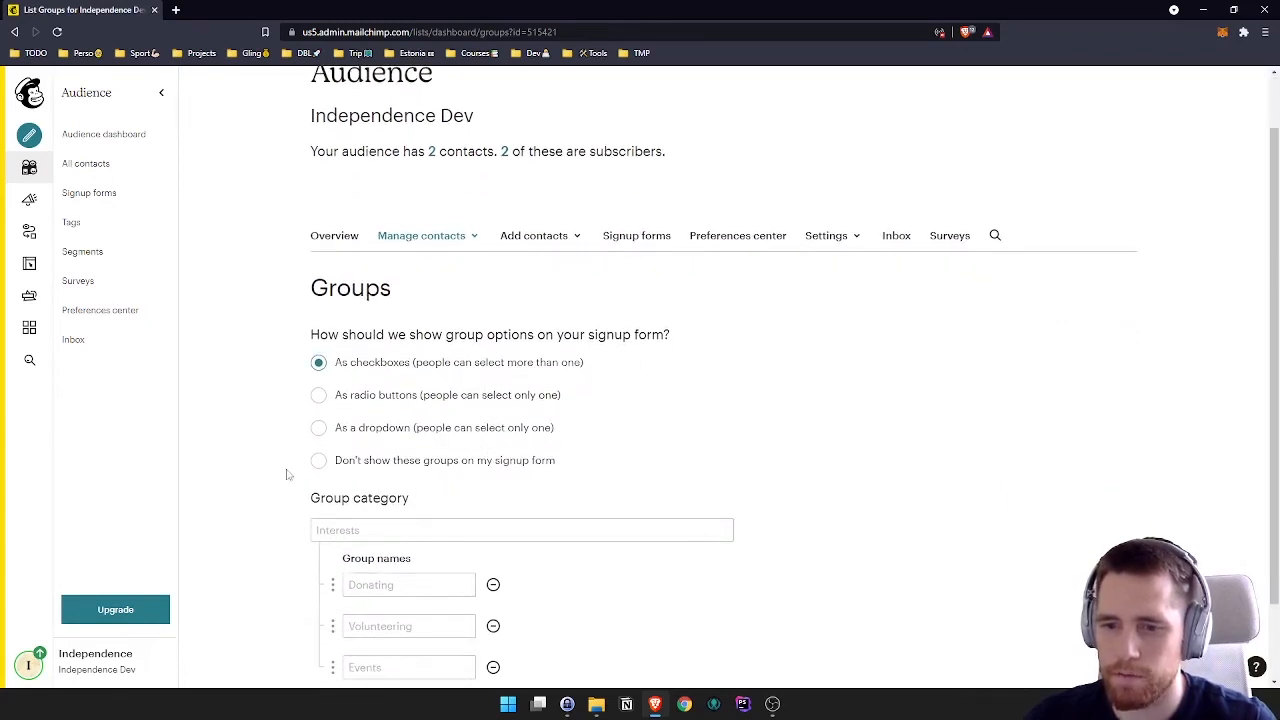
{"action": "left_click", "coordinate": [388, 462]}
{"action": "scroll", "coordinate": [390, 460], "scroll_direction": "down", "scroll_amount": 1}
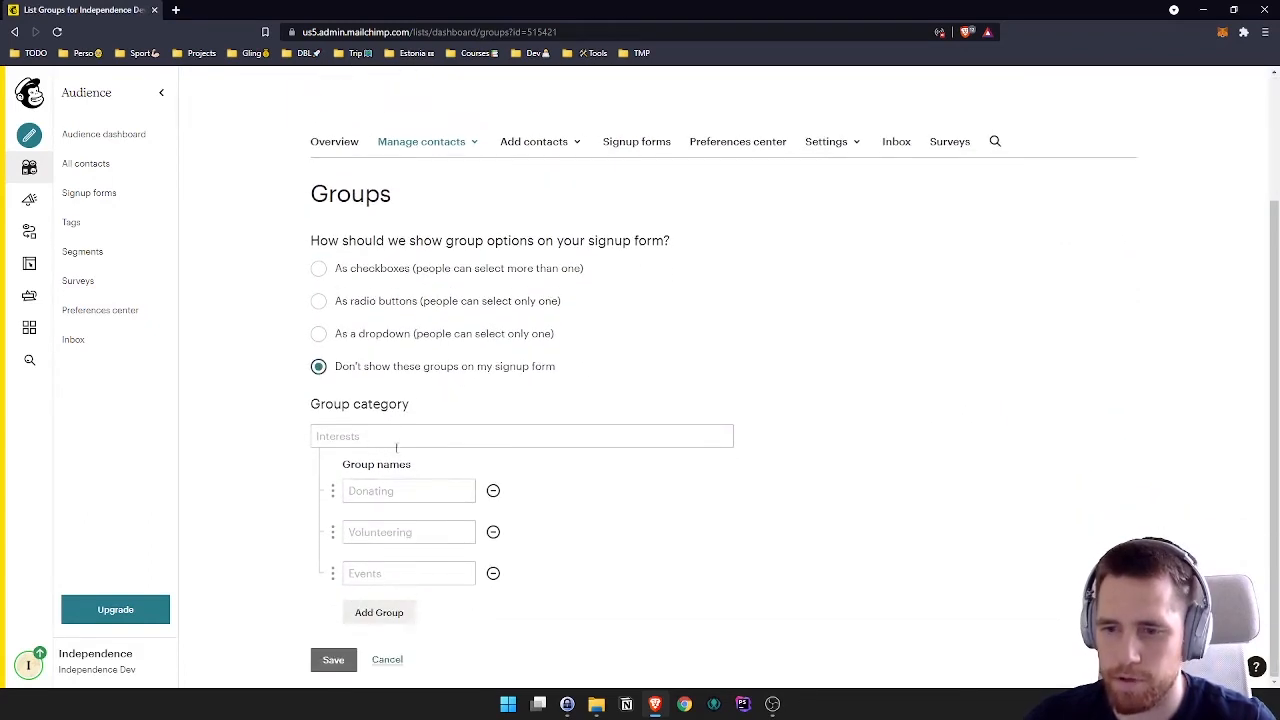
Name the group category "Email sequence"
{"action": "left_click", "coordinate": [380, 441]}
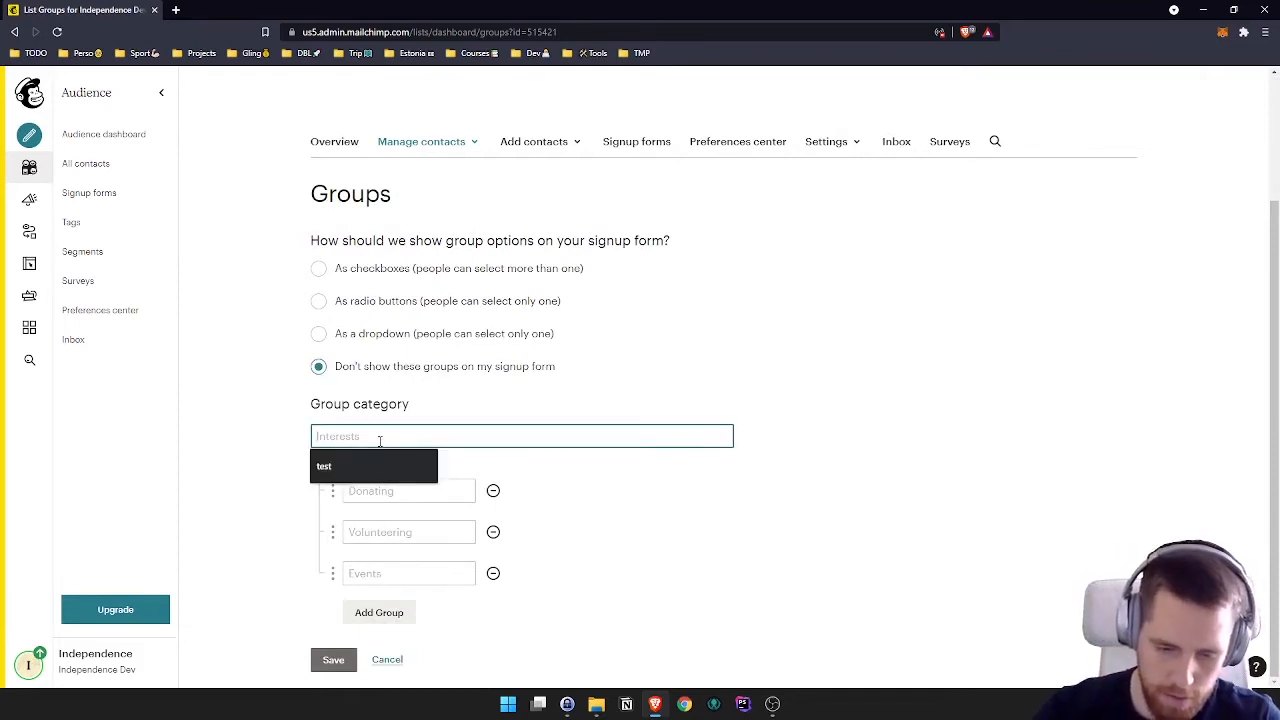
{"action": "type", "text": "Se"}
{"action": "key", "text": "BackSpace"}
{"action": "key", "text": "BackSpace"}
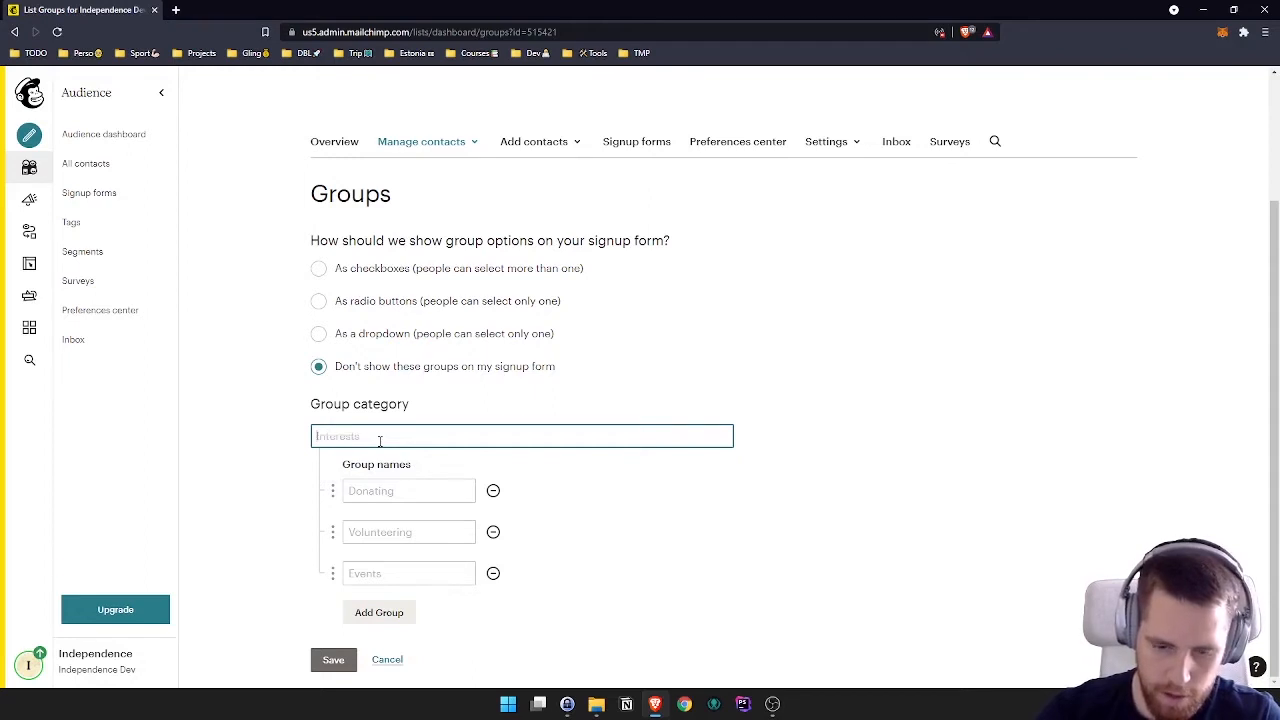
{"action": "type", "text": "Email sequence"}
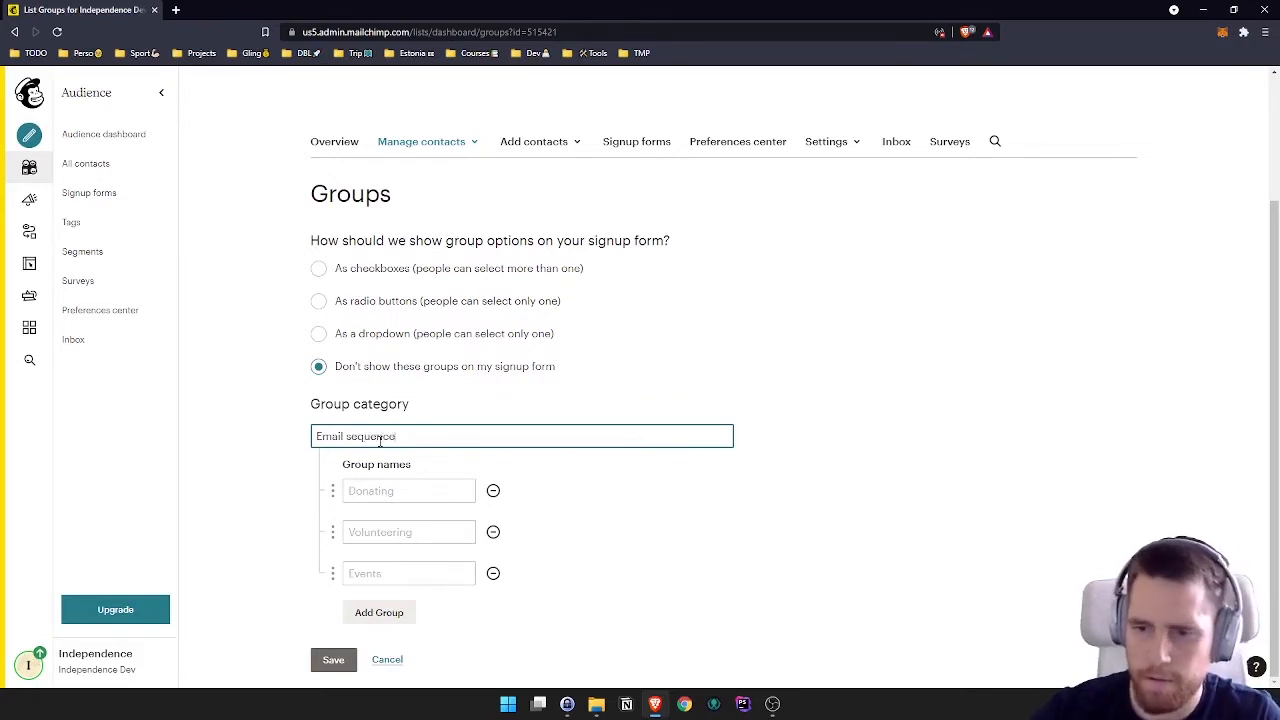
Name the three groups in the category Email1, Email2 and Email3
{"action": "left_click", "coordinate": [380, 488]}
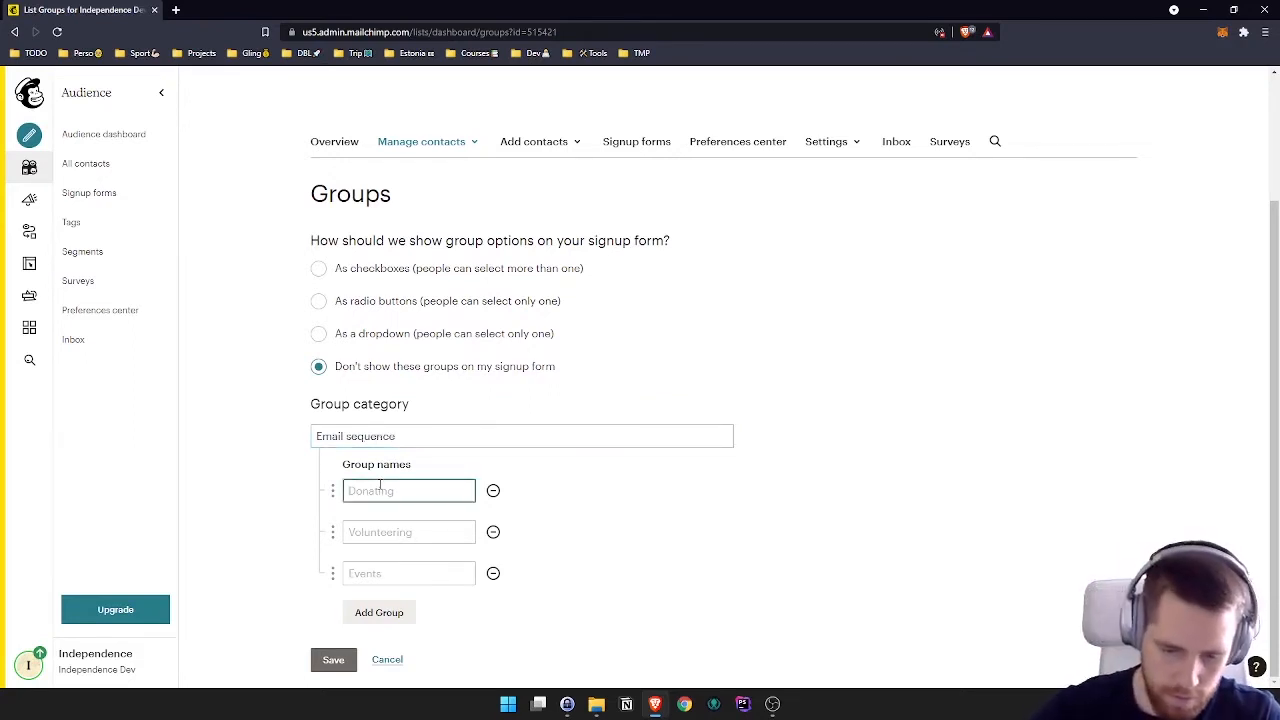
{"action": "type", "text": "Email1"}
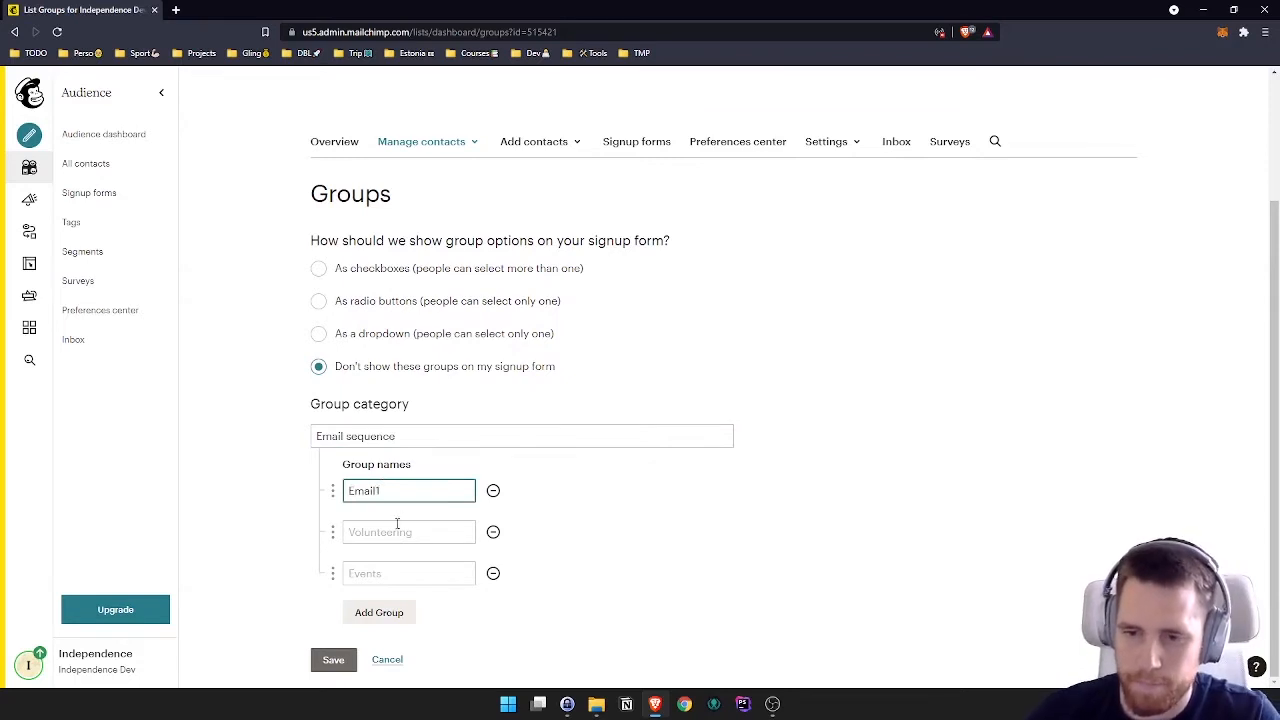
{"action": "left_click", "coordinate": [397, 523]}
{"action": "type", "text": "Email2"}
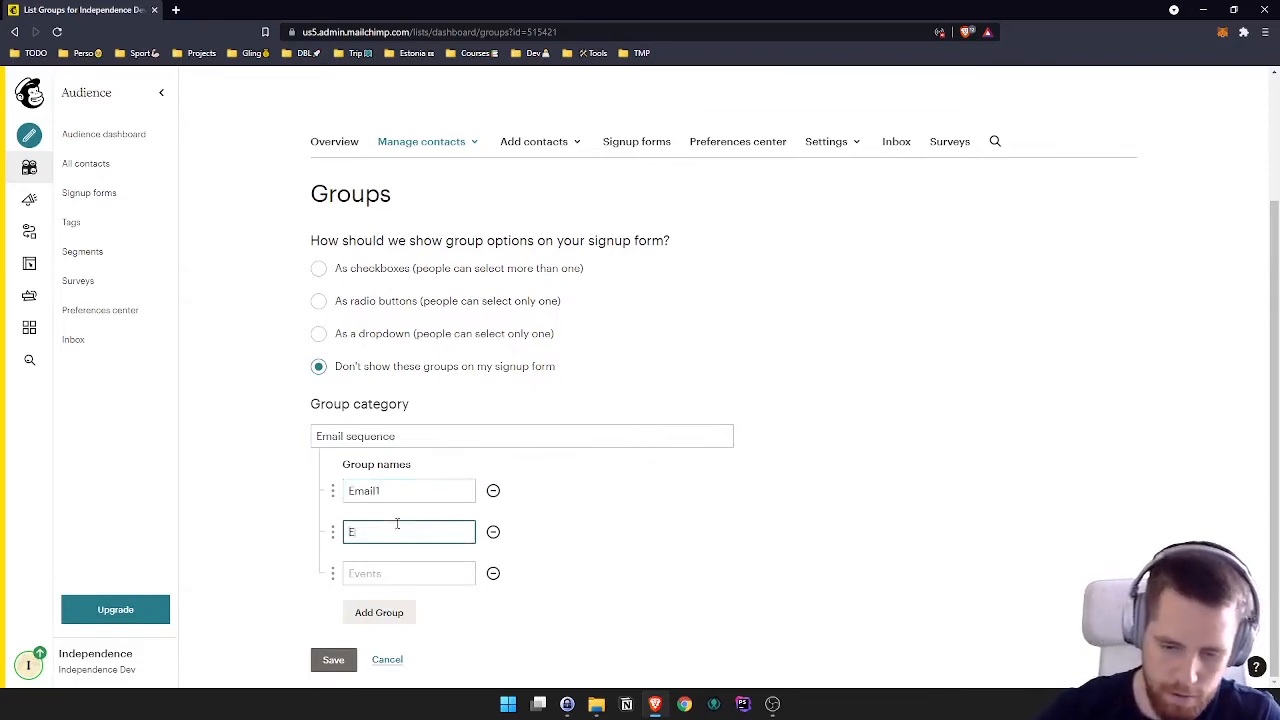
{"action": "left_click", "coordinate": [368, 576]}
{"action": "type", "text": "Email3"}
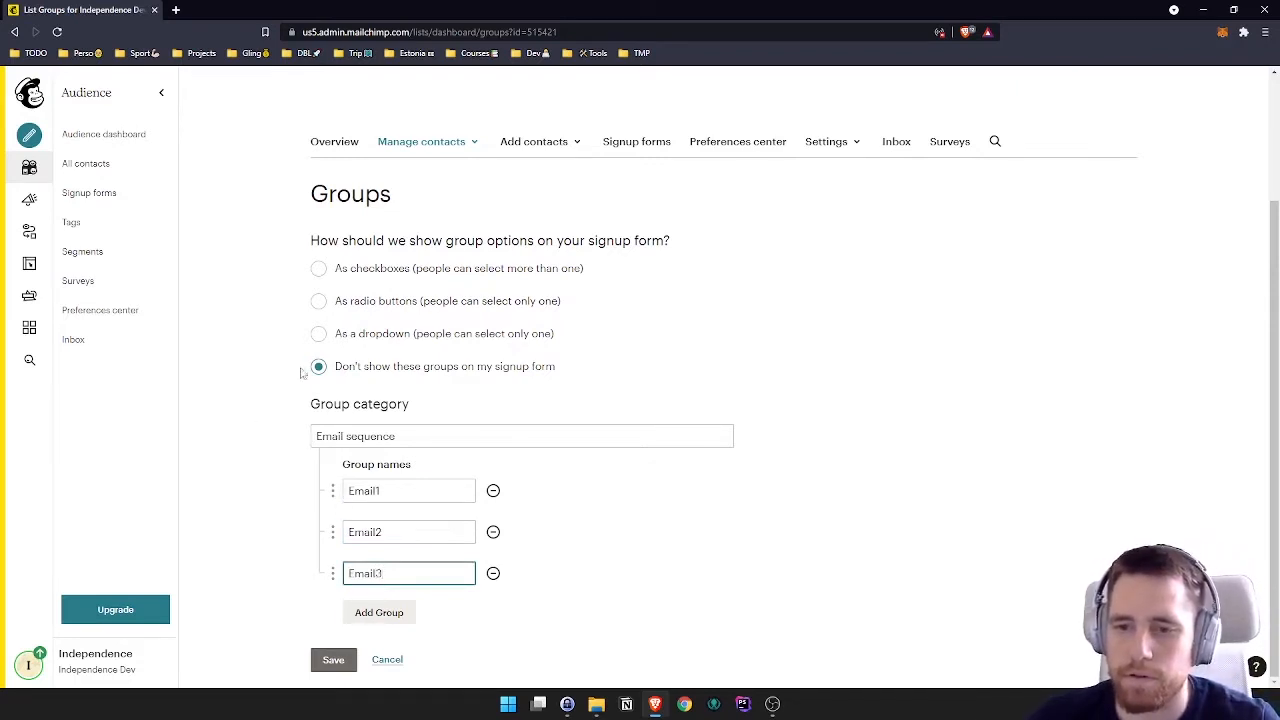
Check the three group names and save the Email sequence groups to the audience
{"action": "left_click", "coordinate": [405, 487]}
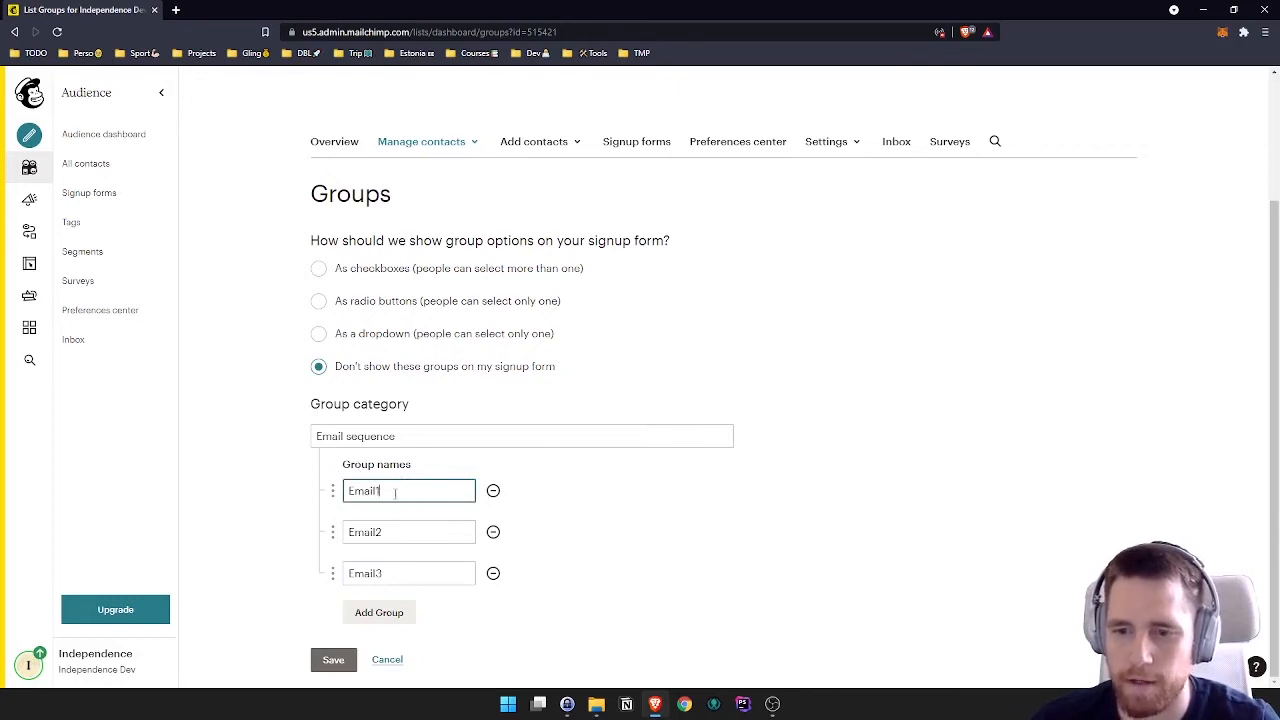
{"action": "left_click_drag", "start_coordinate": [380, 490], "coordinate": [318, 497]}
{"action": "left_click", "coordinate": [396, 497]}
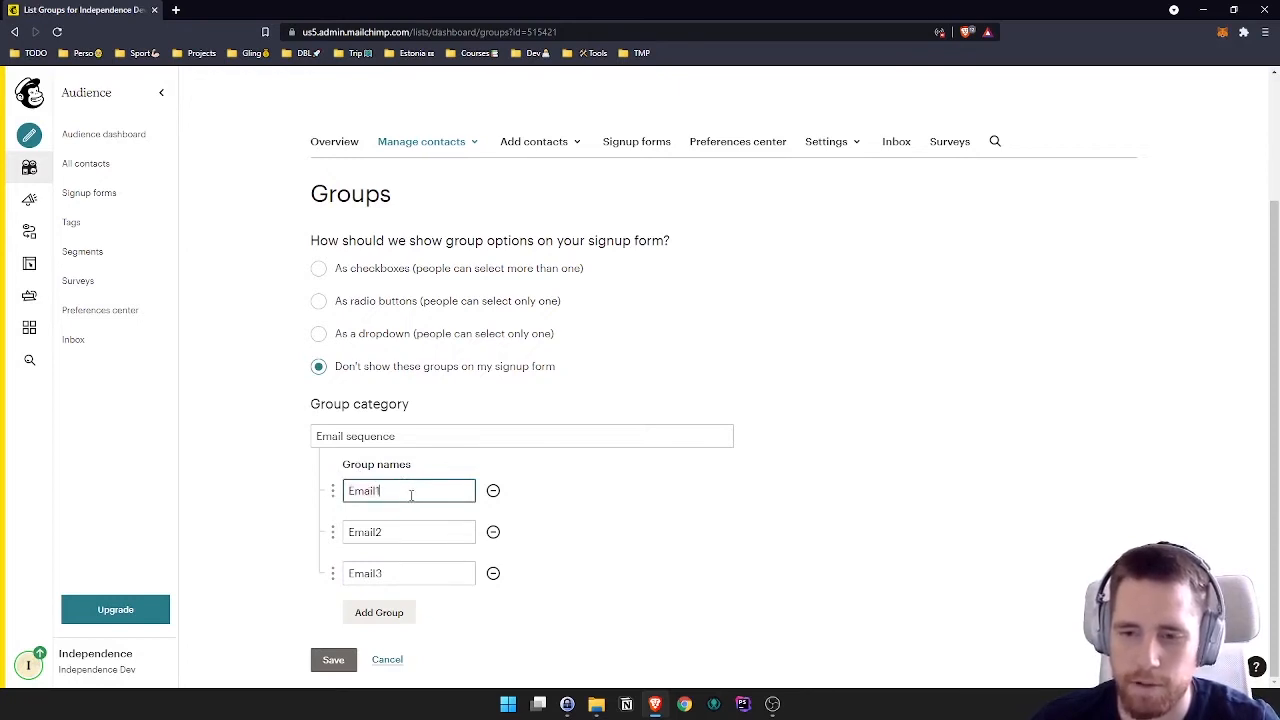
{"action": "left_click", "coordinate": [383, 494]}
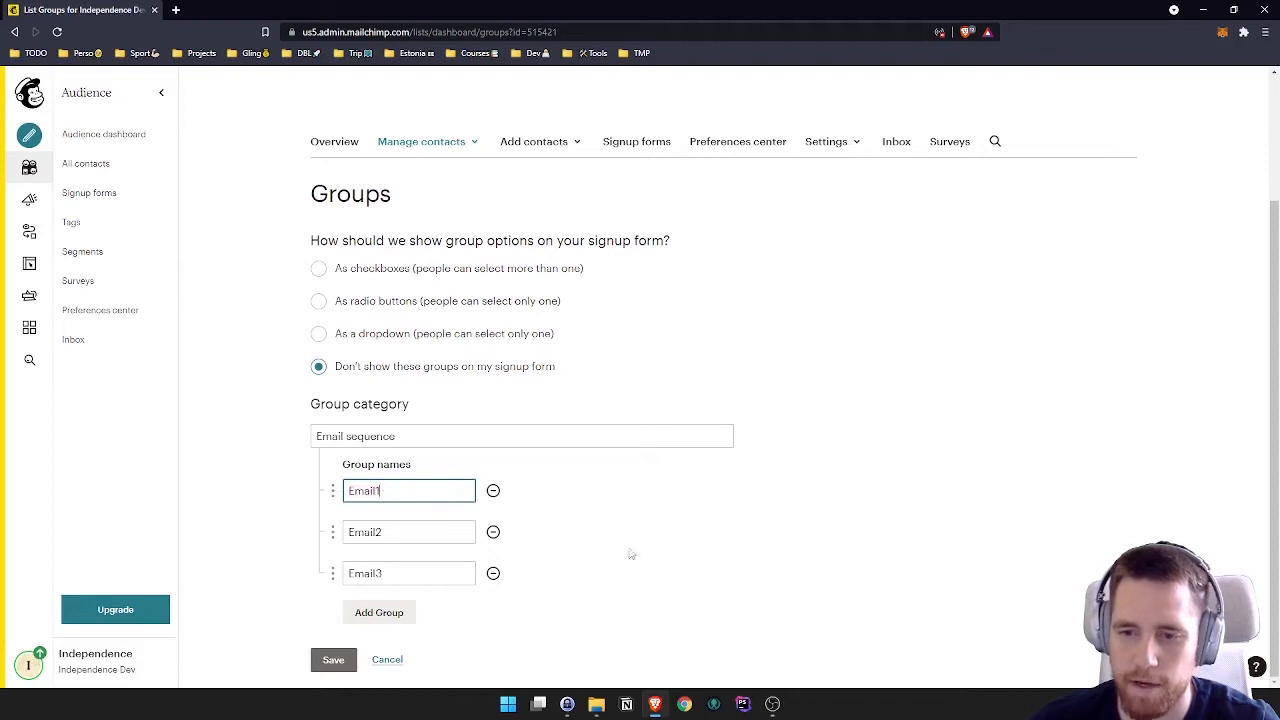
{"action": "left_click_drag", "start_coordinate": [390, 535], "coordinate": [334, 531]}
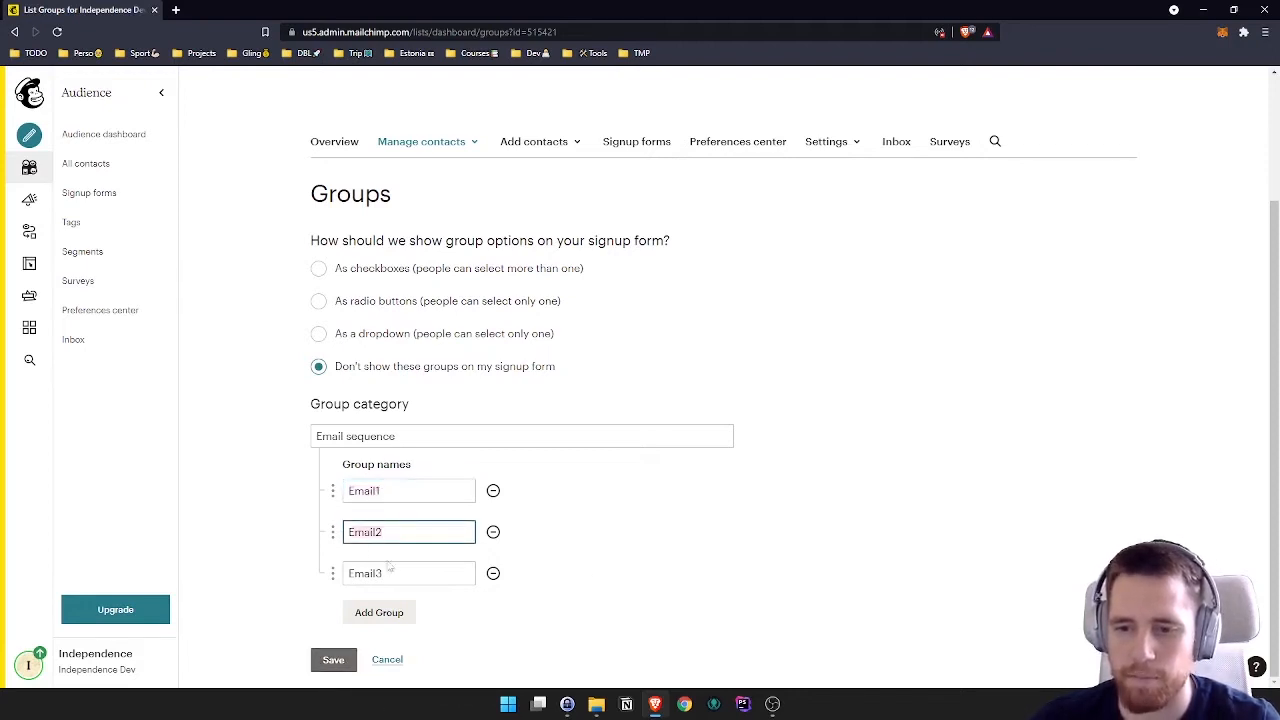
{"action": "left_click", "coordinate": [404, 535]}
{"action": "left_click", "coordinate": [327, 664]}
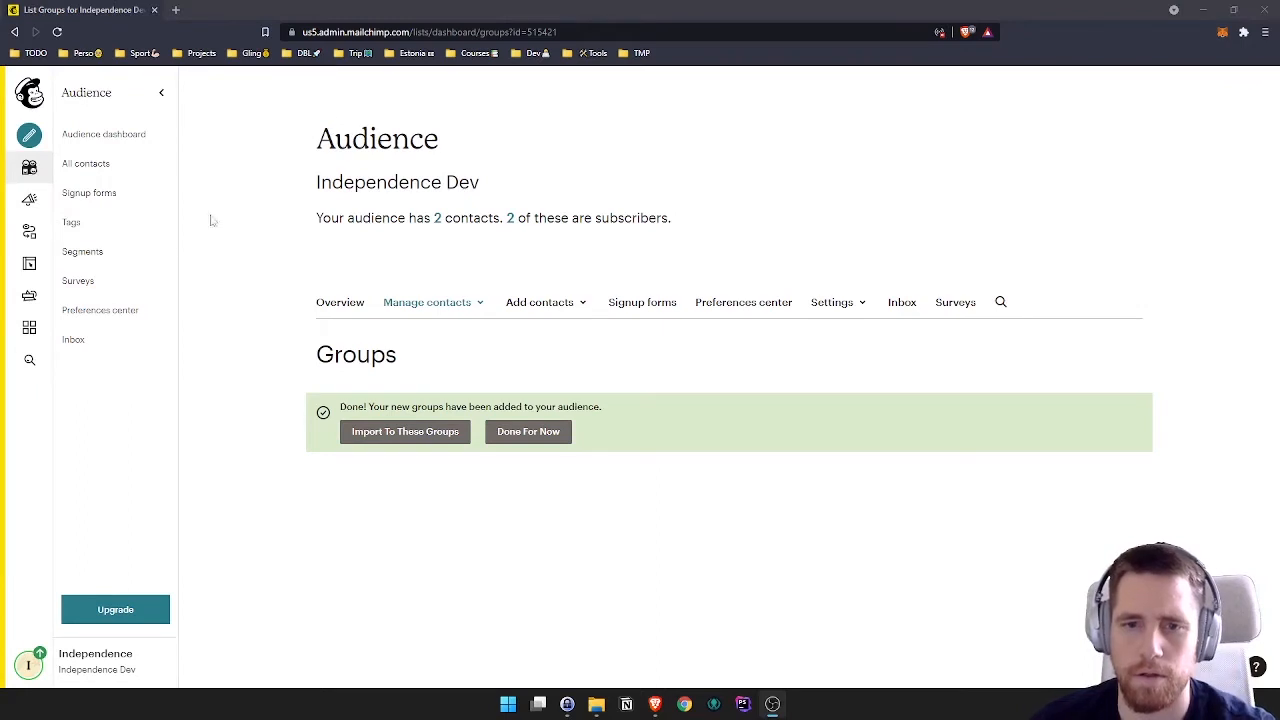
Start a new automation email from the campaigns area, using the Respond to subscriber updates type under subscriber activity
{"action": "left_click", "coordinate": [30, 205]}
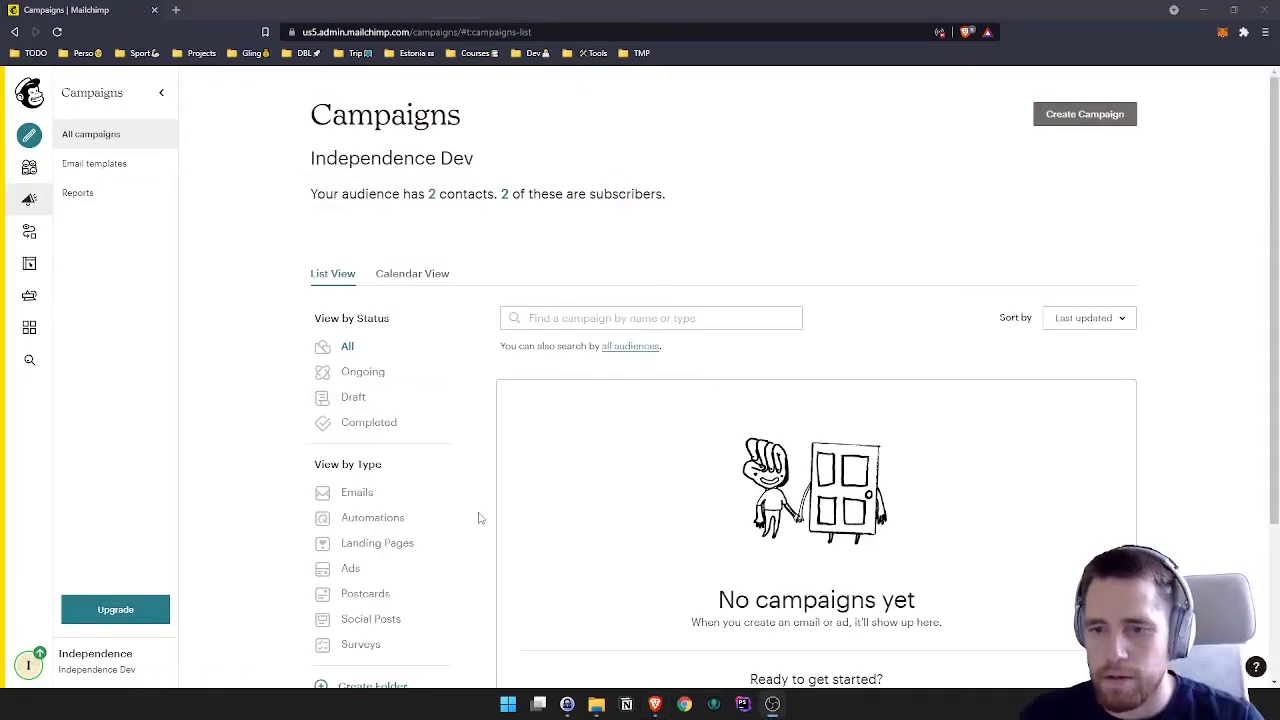
{"action": "left_click", "coordinate": [389, 527]}
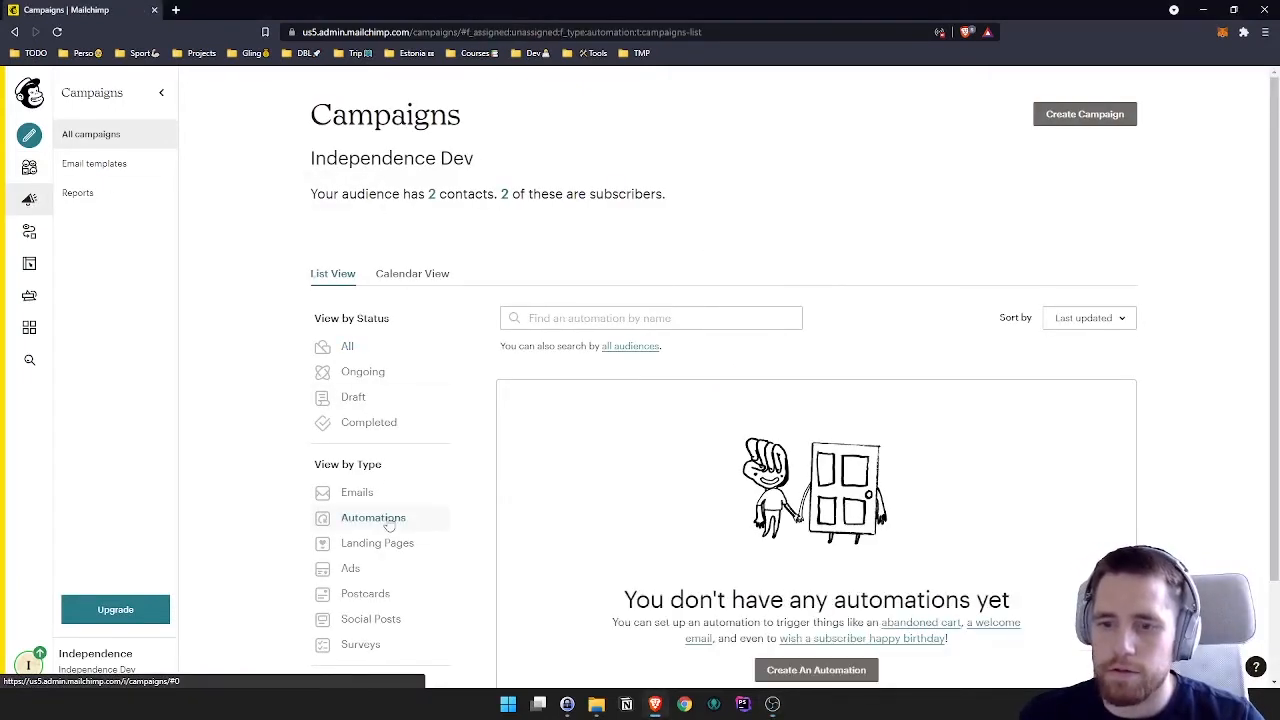
{"action": "scroll", "coordinate": [620, 390], "scroll_direction": "down", "scroll_amount": 2}
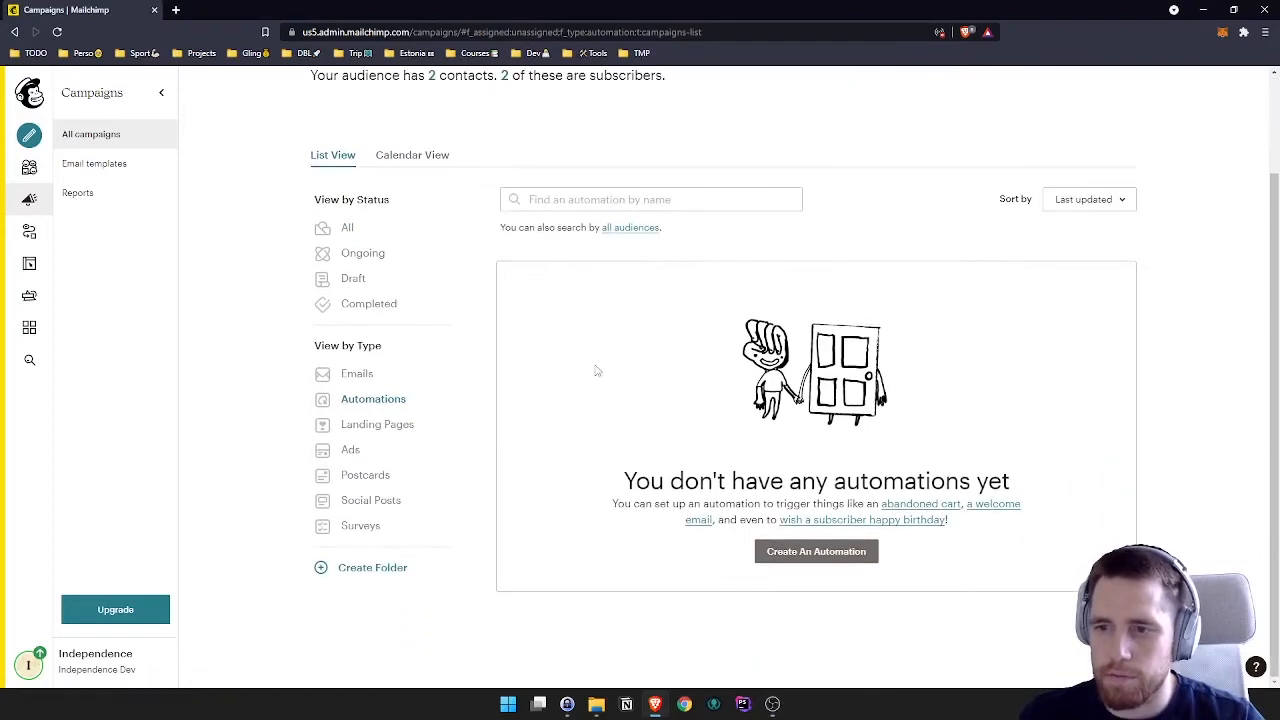
{"action": "left_click", "coordinate": [815, 556]}
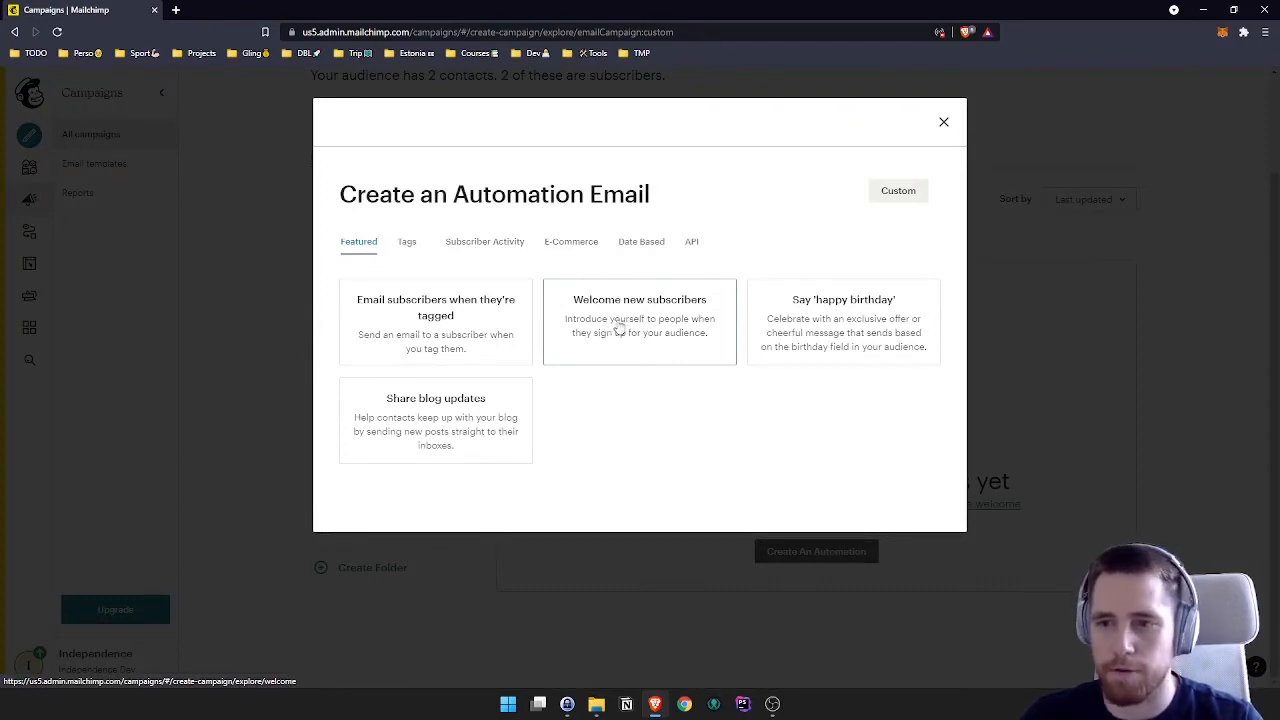
{"action": "left_click", "coordinate": [489, 245]}
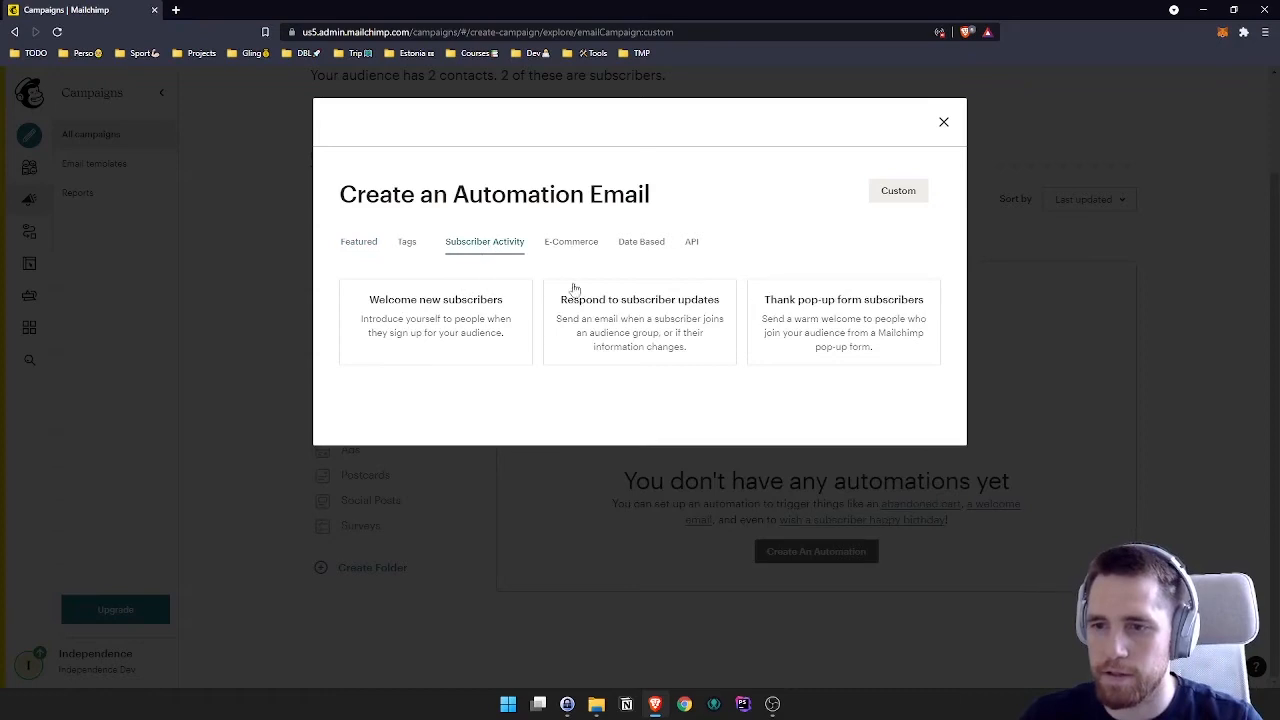
{"action": "left_click", "coordinate": [613, 318]}
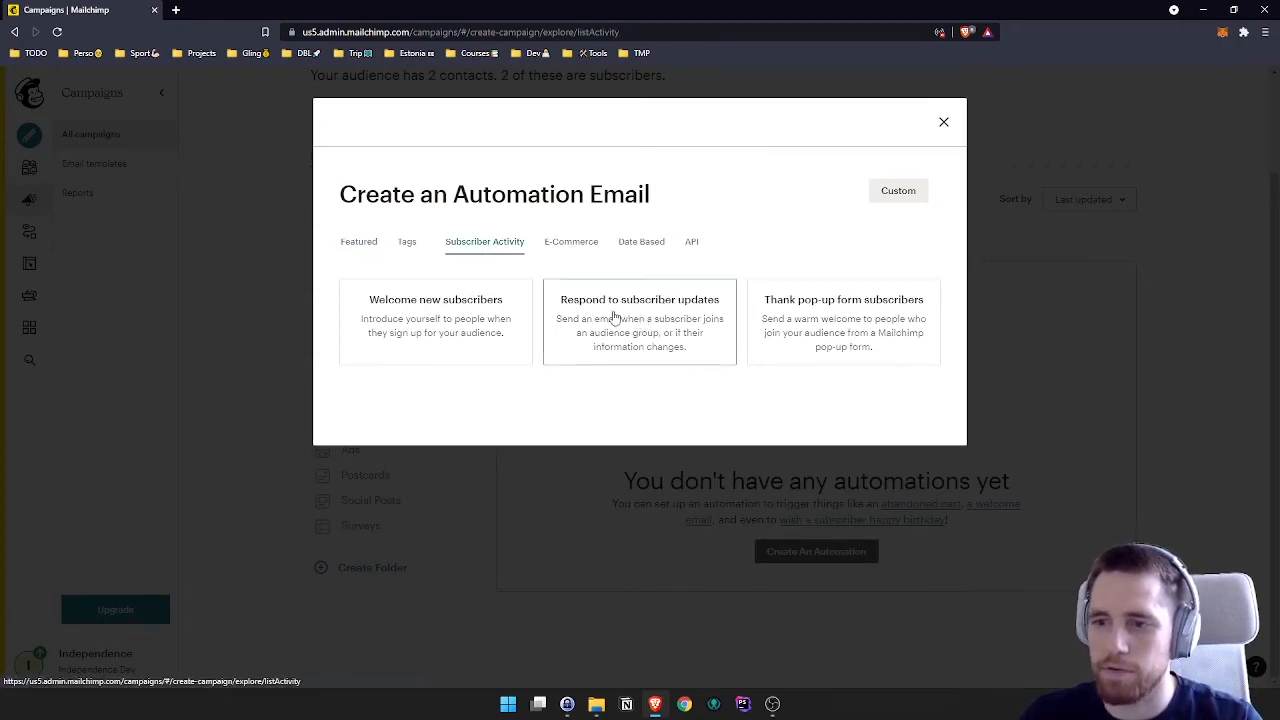
Name the automation campaign "Welcome email" and create it for the Independence Dev audience
{"action": "triple_click", "coordinate": [560, 347]}
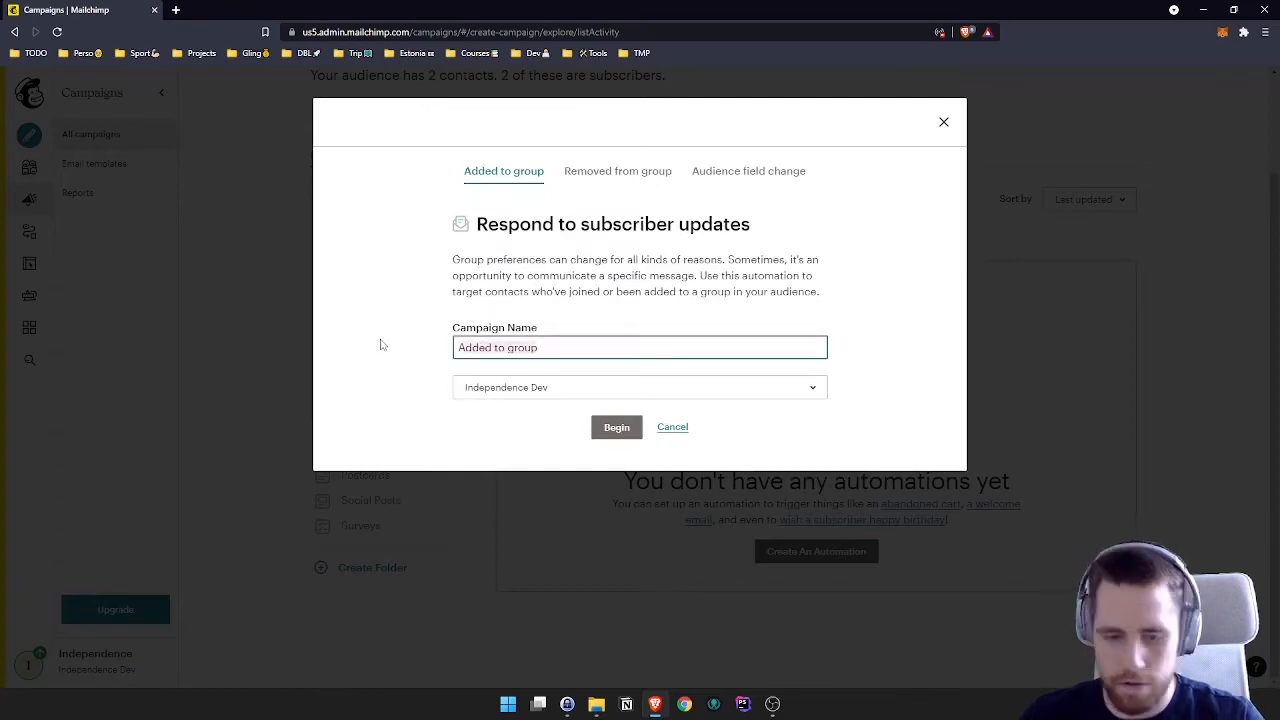
{"action": "type", "text": "Welcome e"}
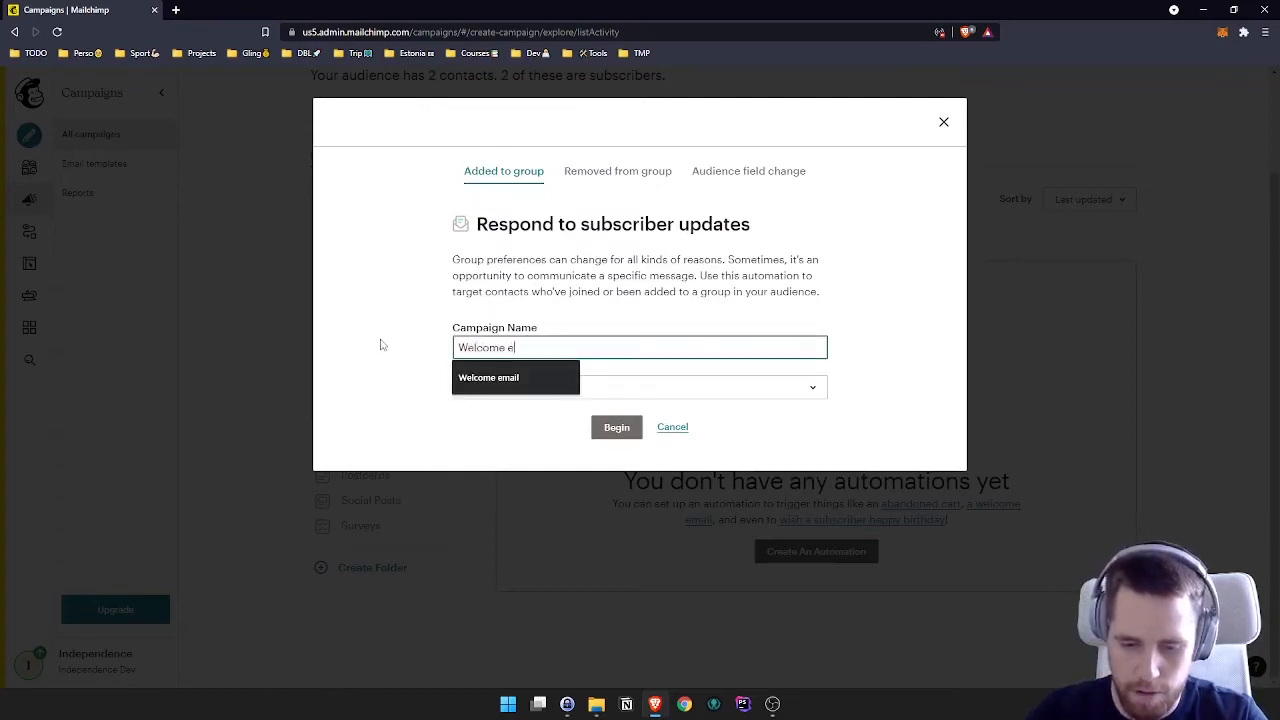
{"action": "type", "text": "mail"}
{"action": "left_click", "coordinate": [600, 428]}
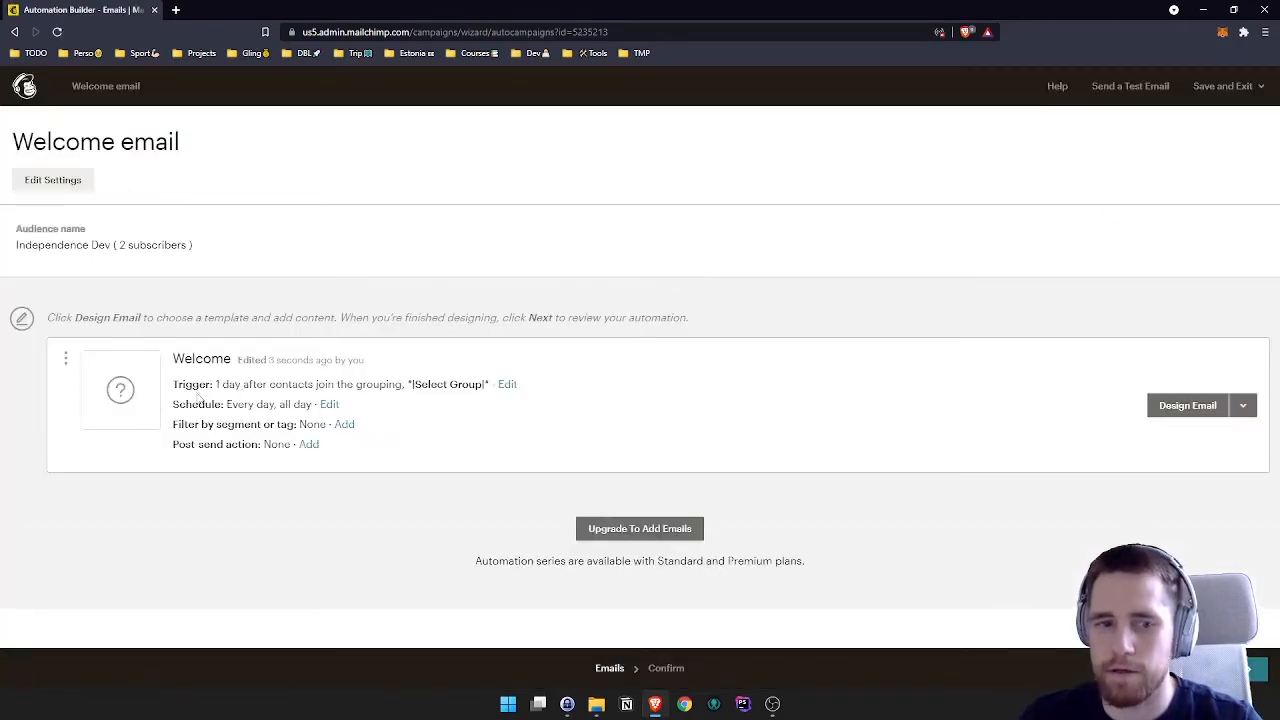
Change the Welcome email's trigger to the Signup event from audience management
{"action": "left_click", "coordinate": [505, 385]}
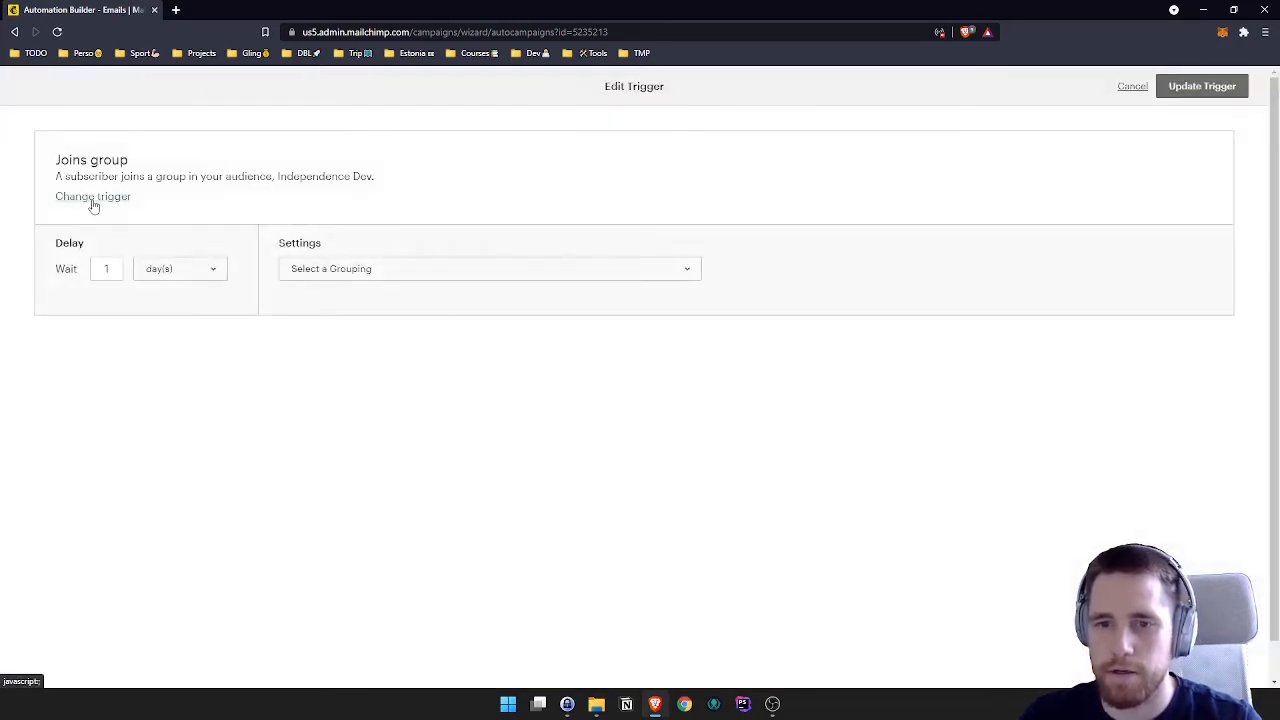
{"action": "left_click", "coordinate": [92, 198]}
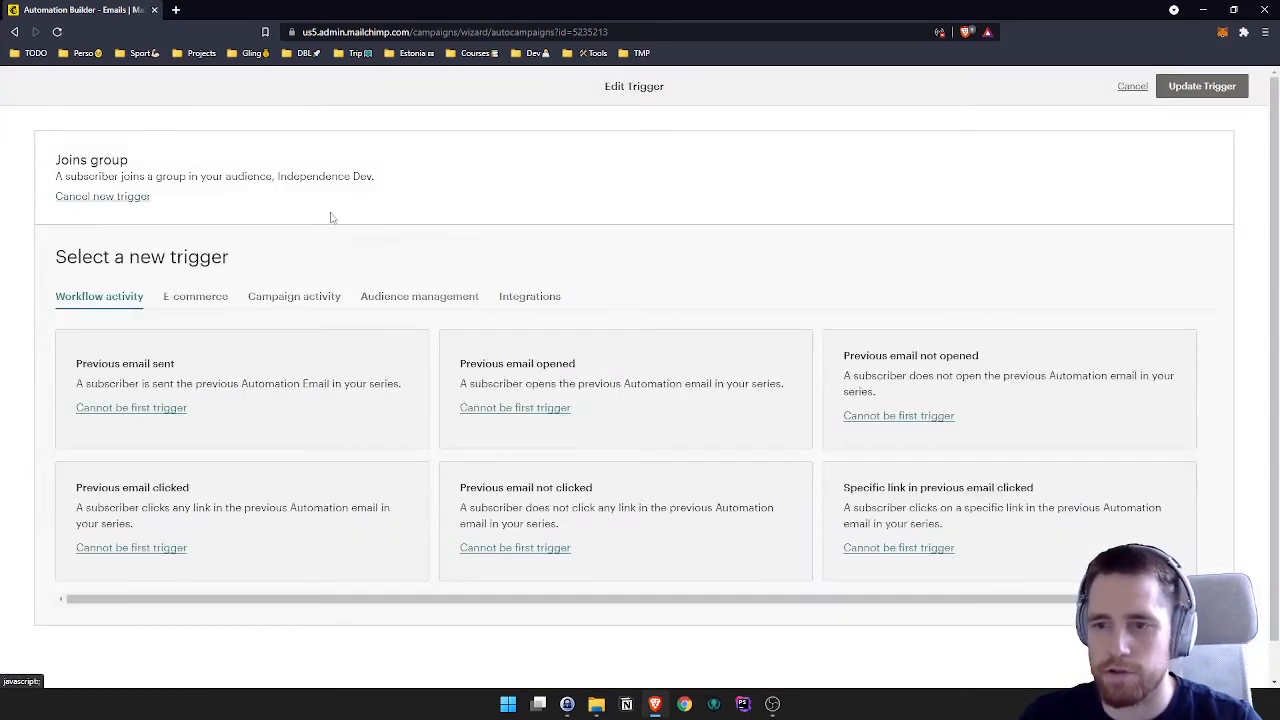
{"action": "left_click", "coordinate": [400, 306]}
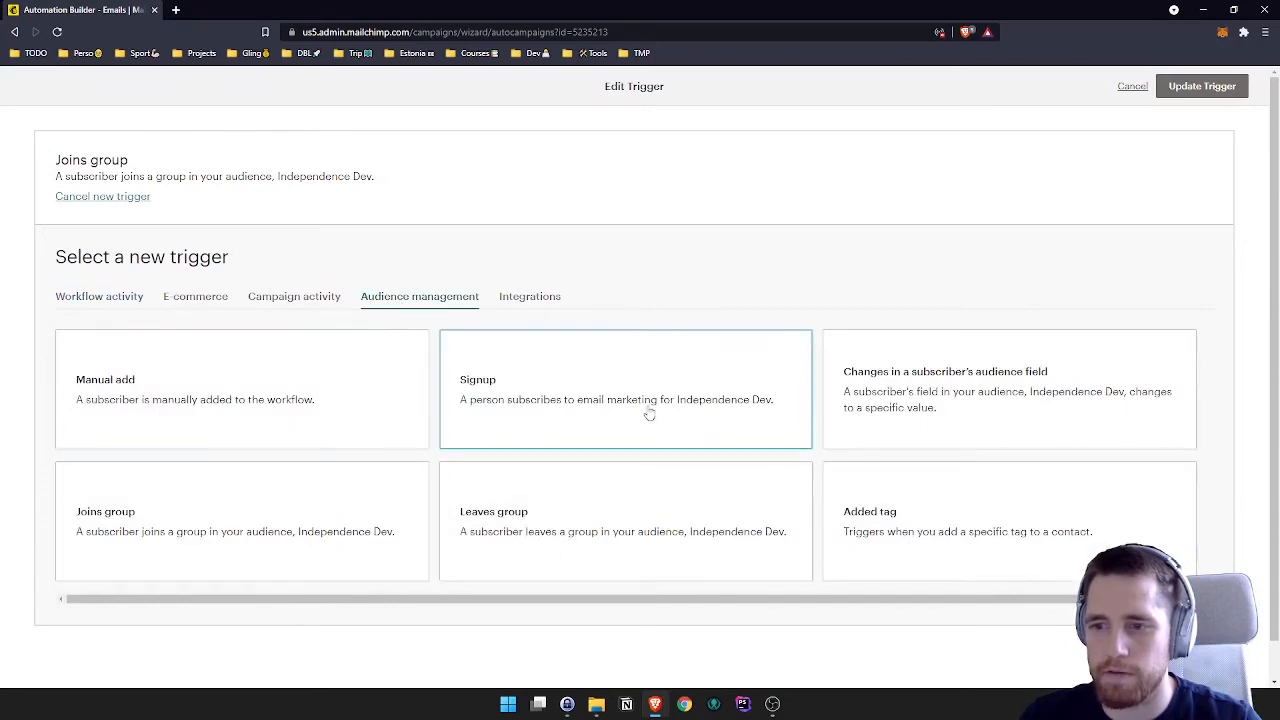
{"action": "left_click", "coordinate": [583, 404]}
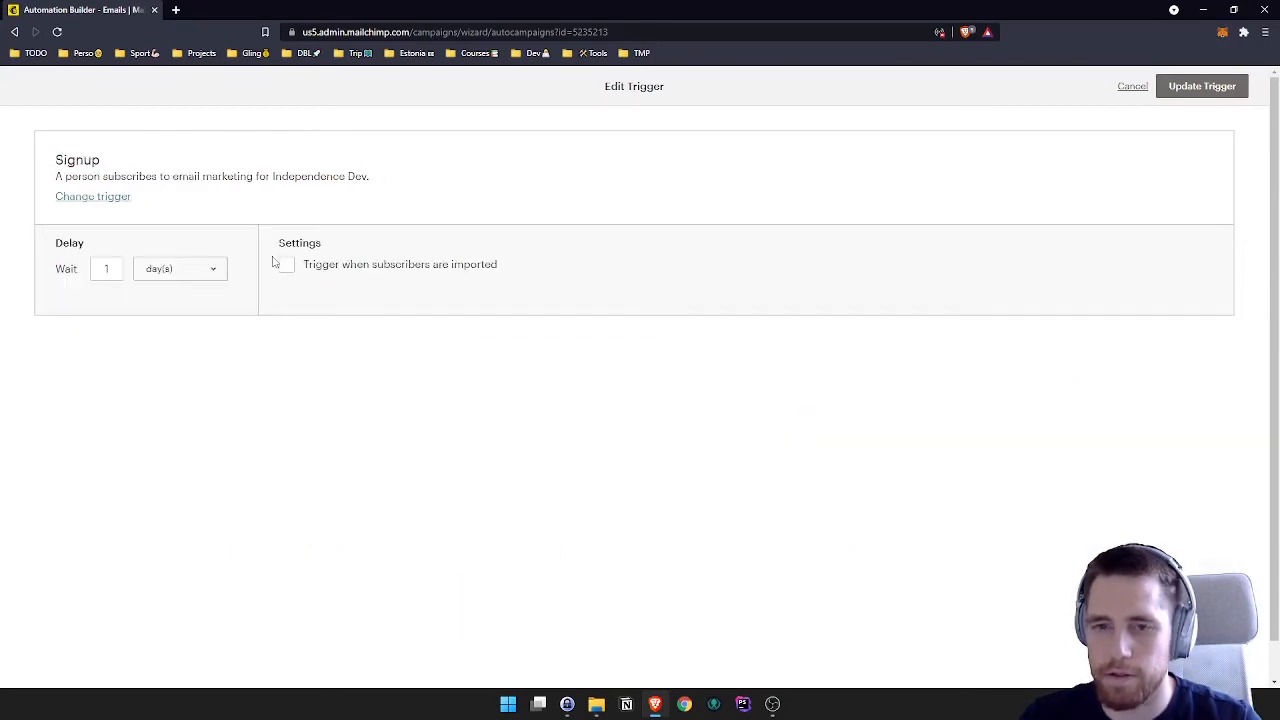
Set the signup trigger's delay to immediately, make it also fire when subscribers are imported, and save the trigger
{"action": "left_click", "coordinate": [122, 268]}
{"action": "left_click", "coordinate": [186, 270]}
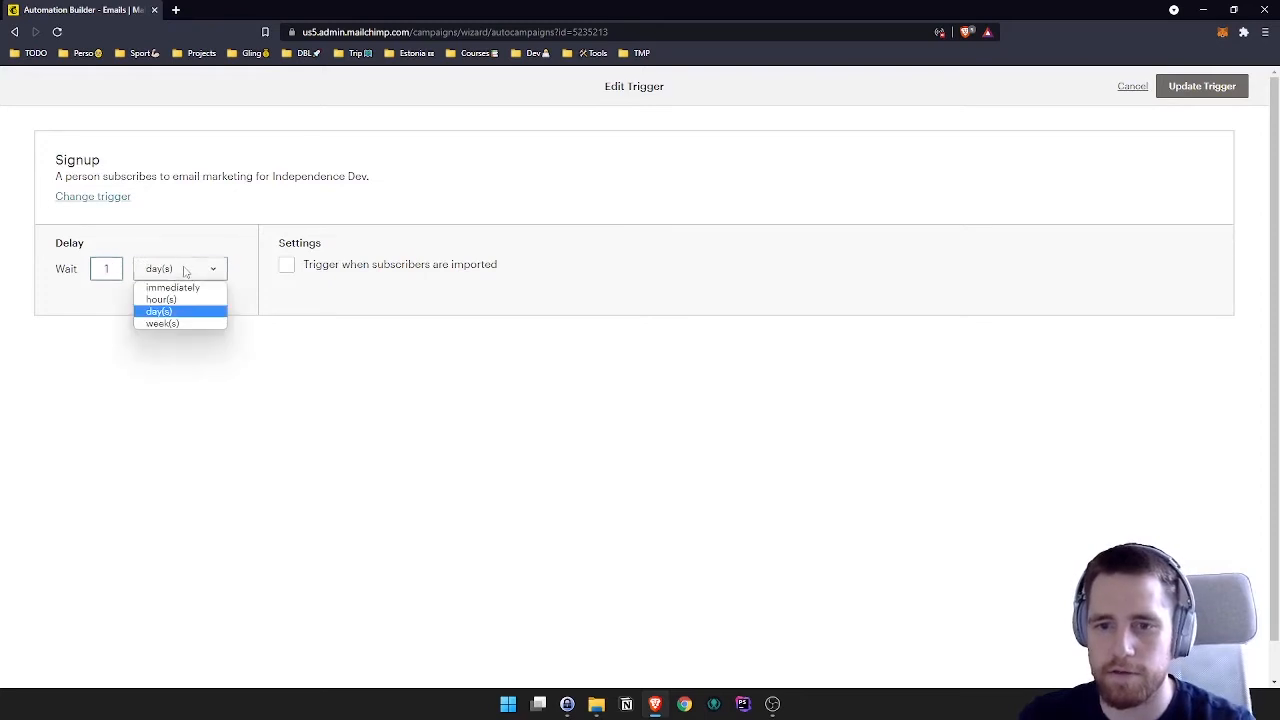
{"action": "left_click", "coordinate": [193, 287]}
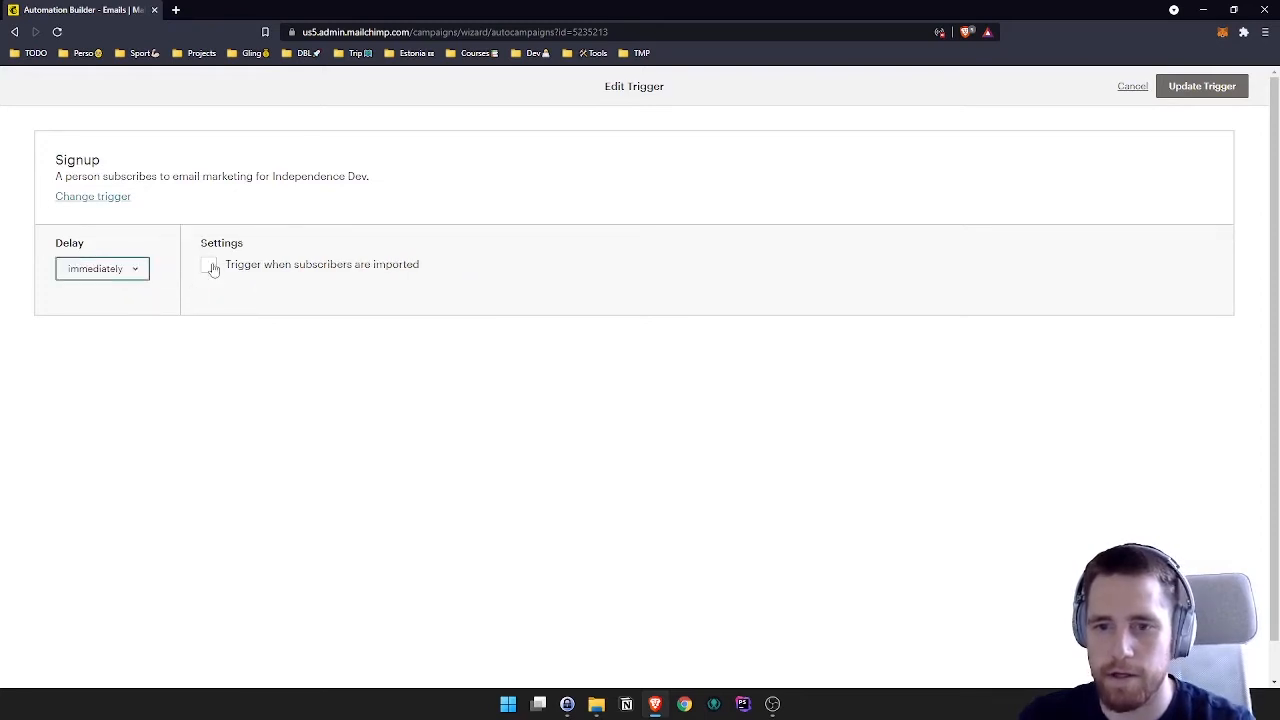
{"action": "left_click", "coordinate": [209, 266]}
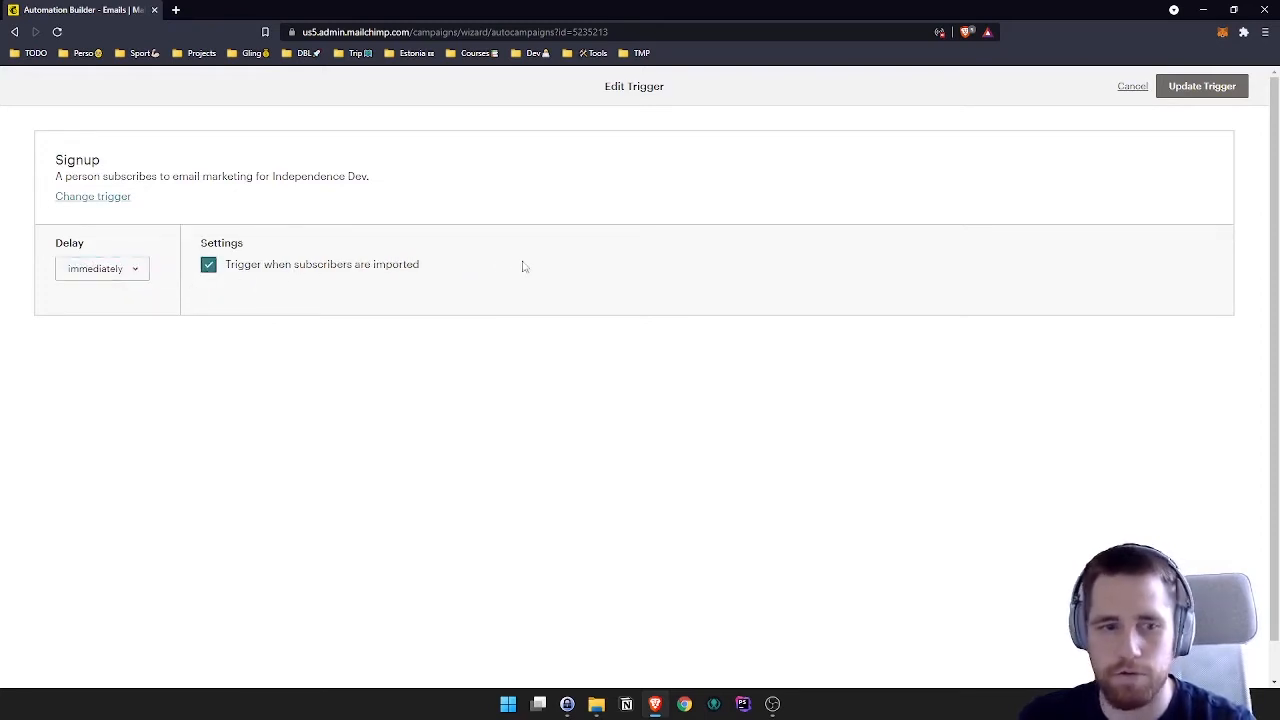
{"action": "left_click", "coordinate": [1200, 90]}
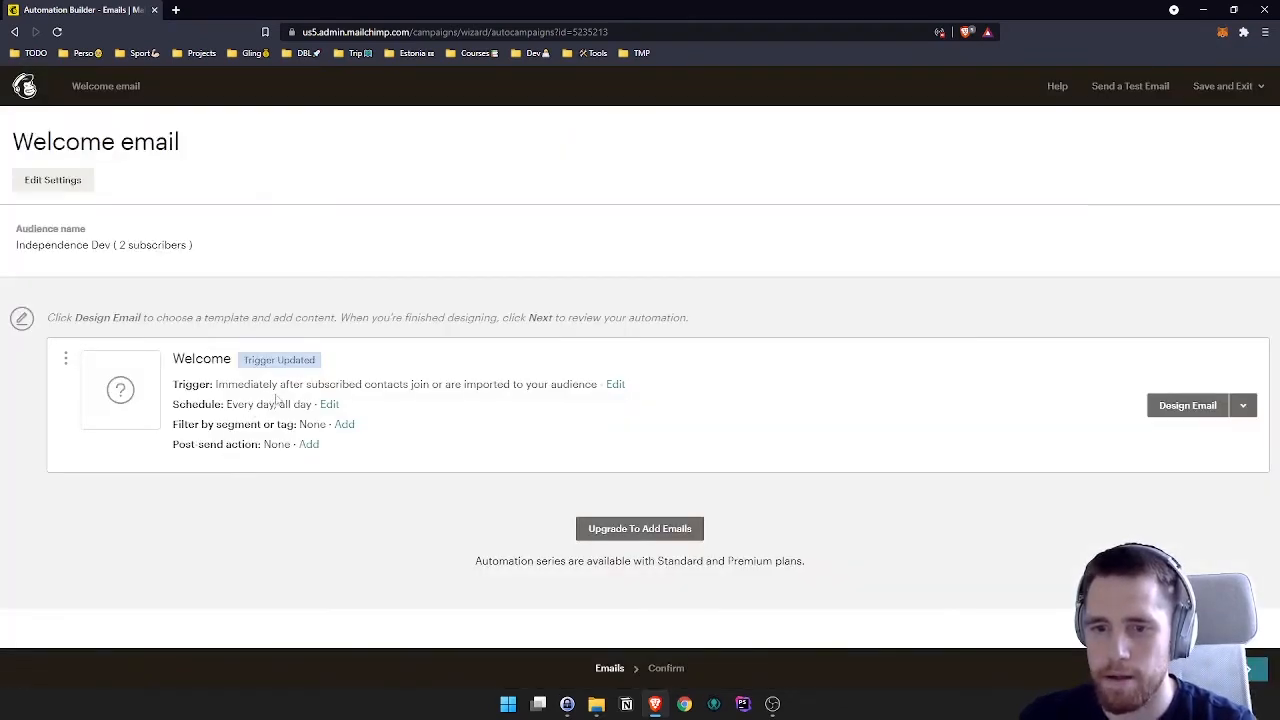
Add a post-send action to the Welcome email that adds contacts to the Email1 group, and save it
{"action": "left_click", "coordinate": [309, 445]}
{"action": "left_click", "coordinate": [41, 152]}
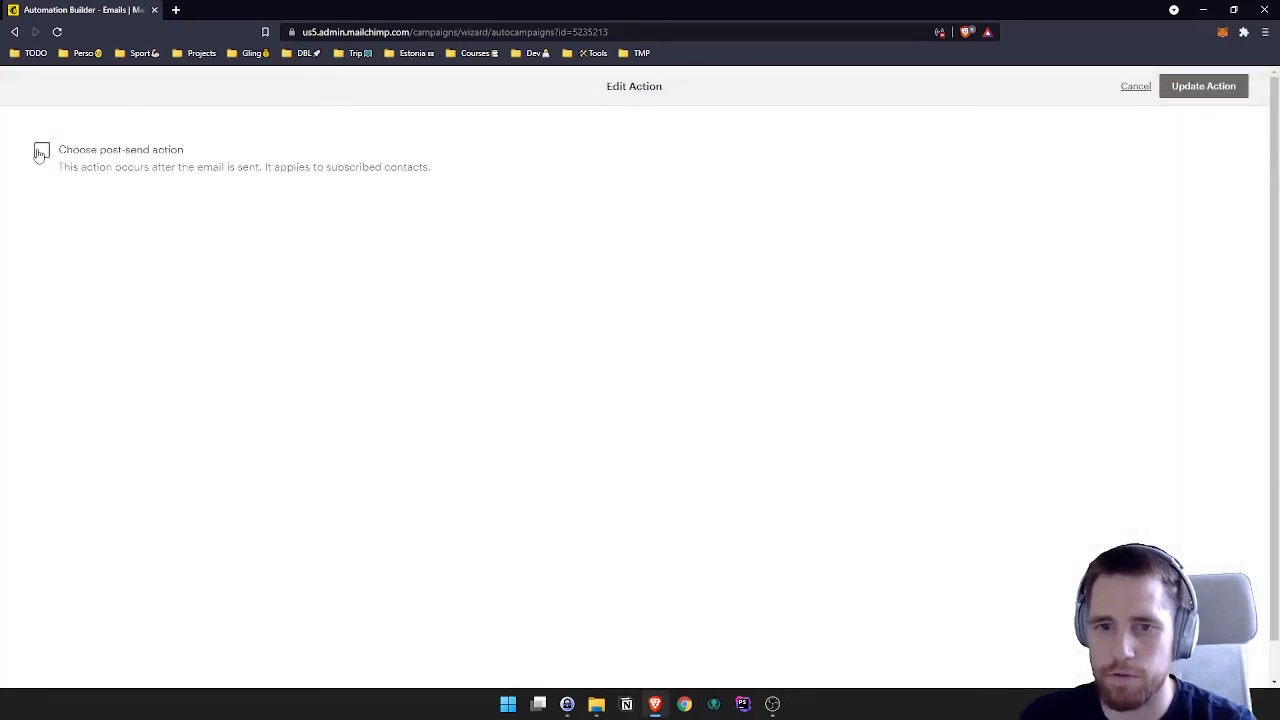
{"action": "left_click", "coordinate": [120, 205]}
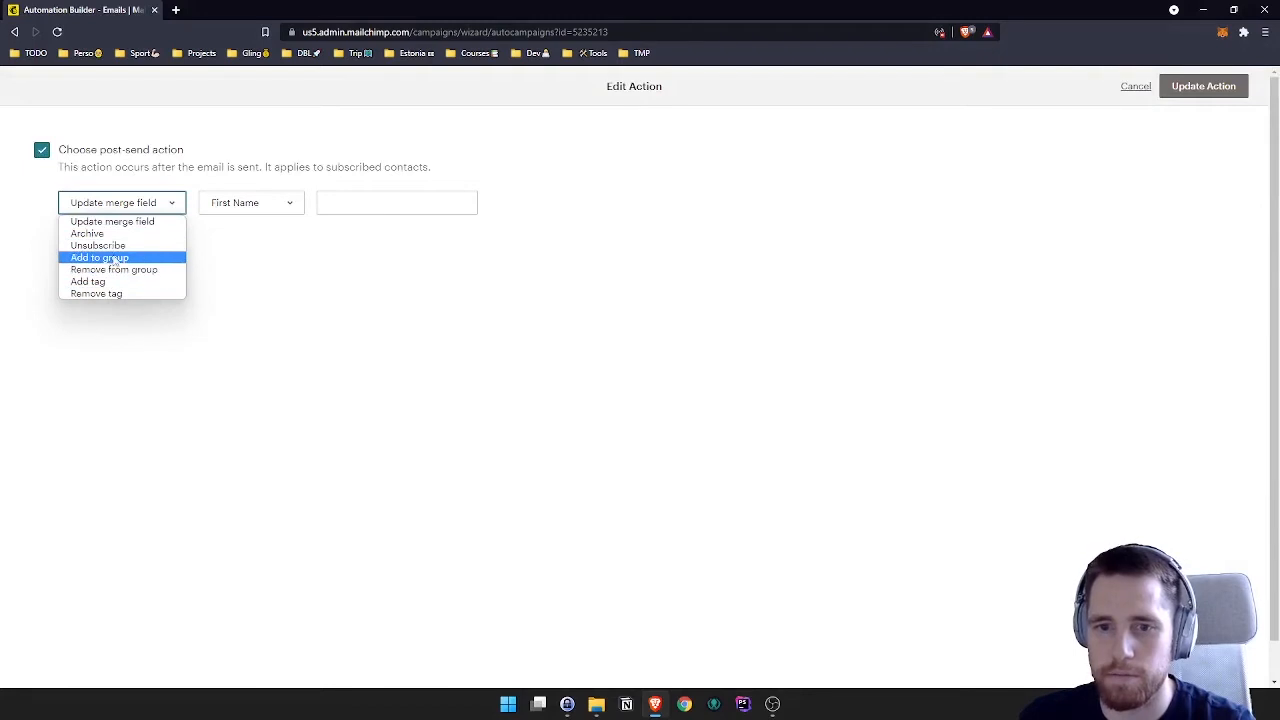
{"action": "left_click", "coordinate": [115, 258]}
{"action": "left_click", "coordinate": [265, 282]}
{"action": "left_click", "coordinate": [236, 311]}
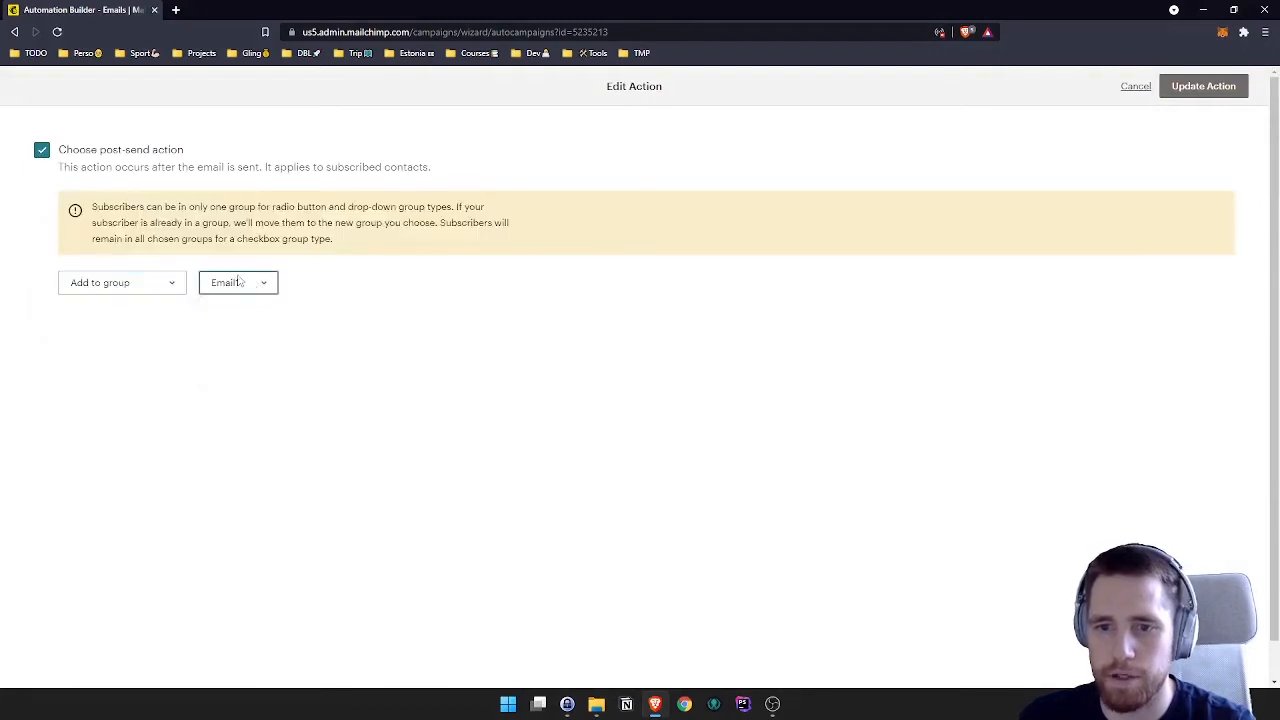
{"action": "left_click", "coordinate": [1200, 86]}
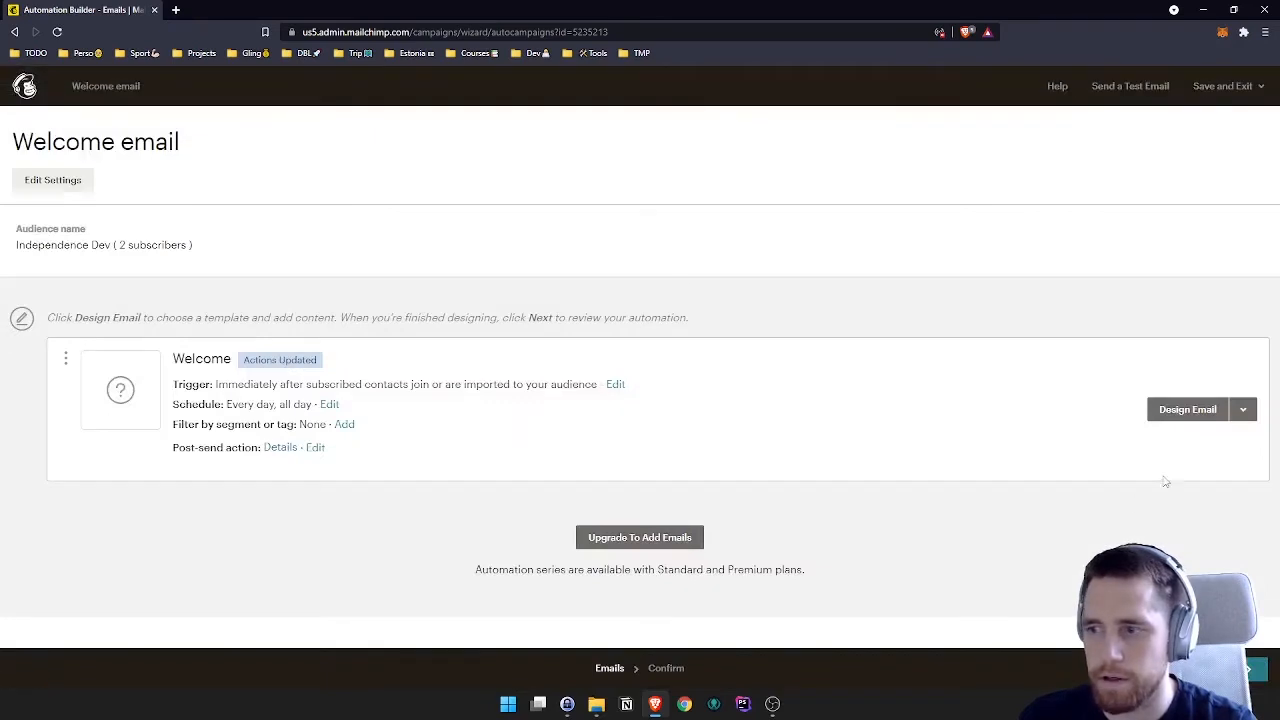
Start designing the Welcome email and set its subject to "Welcome email", keeping the given sender details
{"action": "left_click", "coordinate": [1188, 409]}
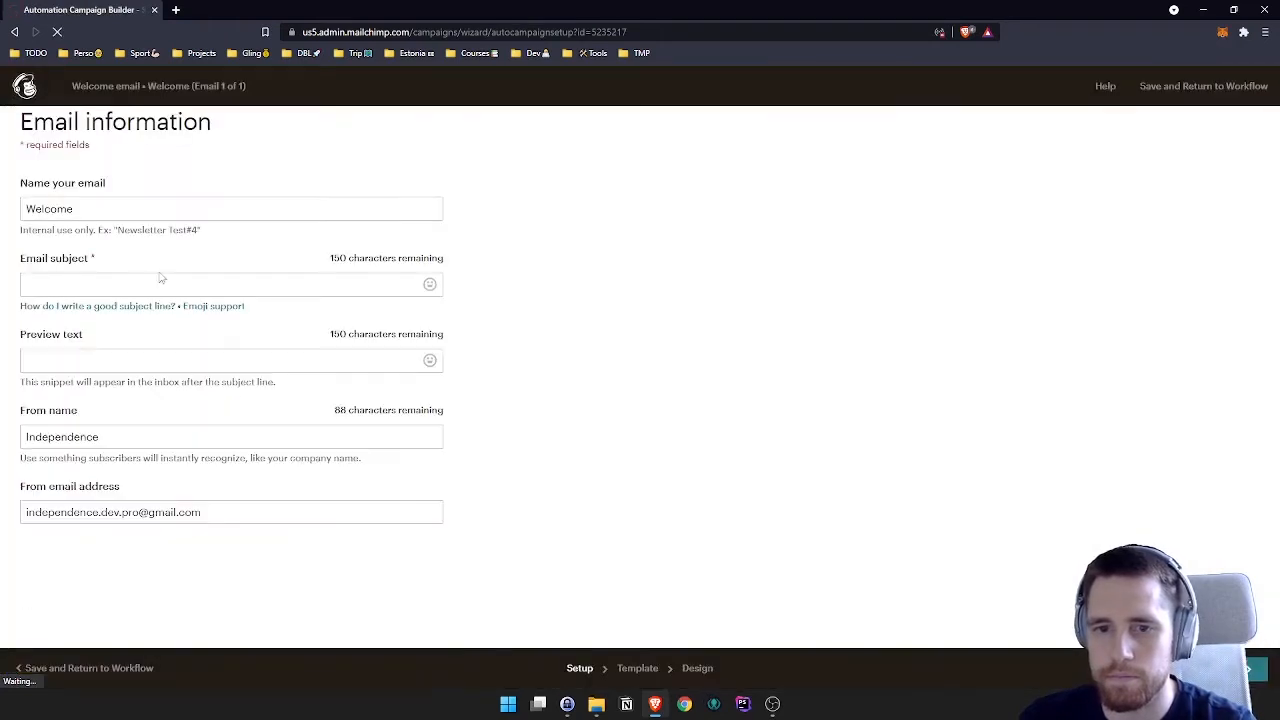
{"action": "left_click", "coordinate": [122, 290]}
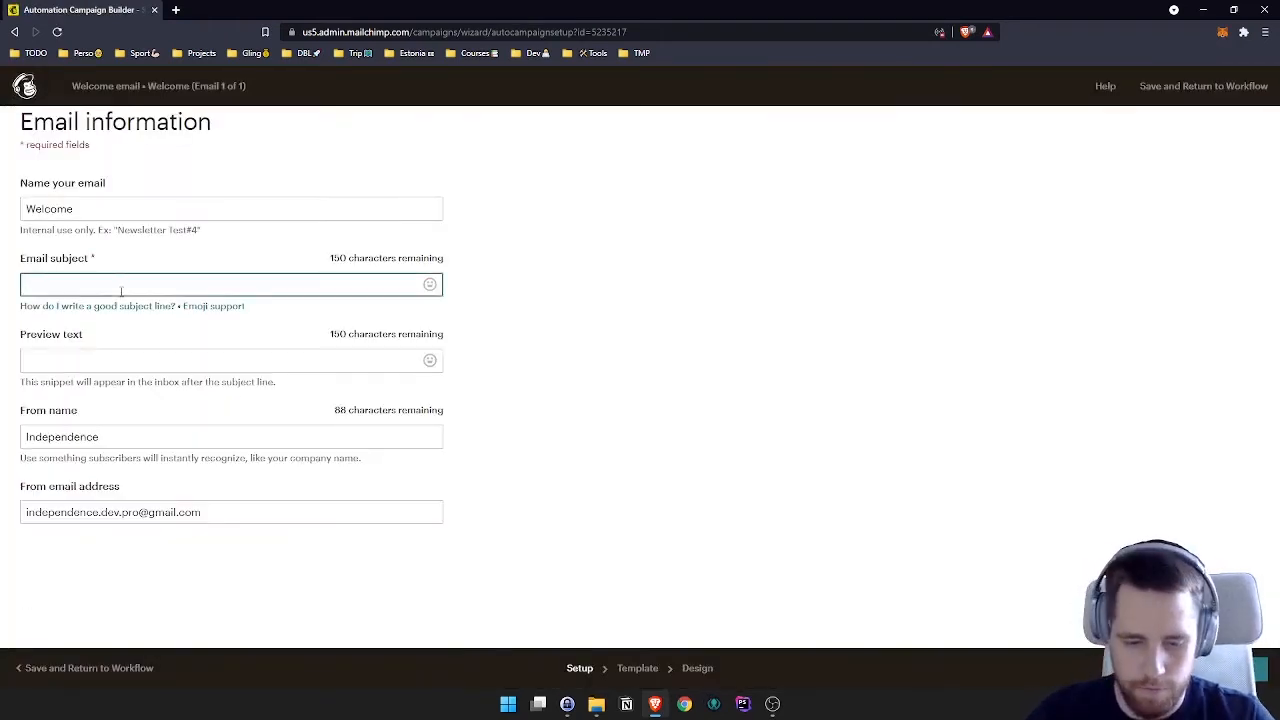
{"action": "type", "text": "Wel"}
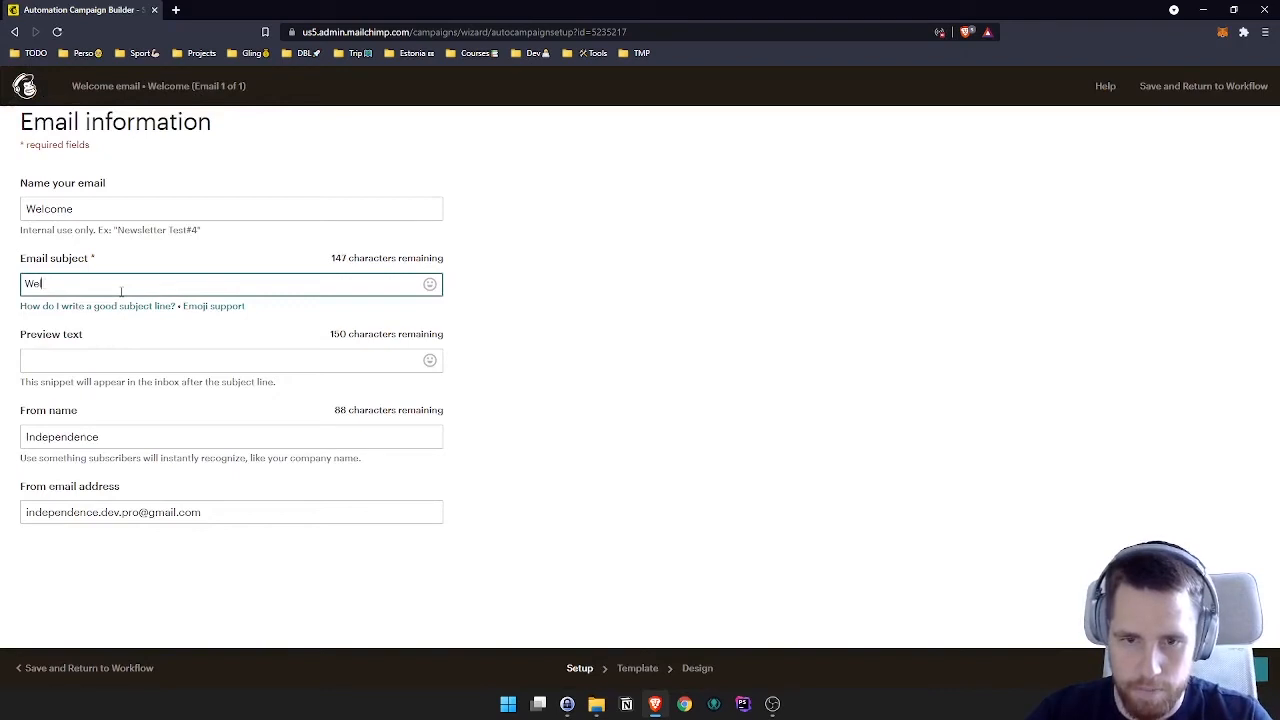
{"action": "type", "text": "come email"}
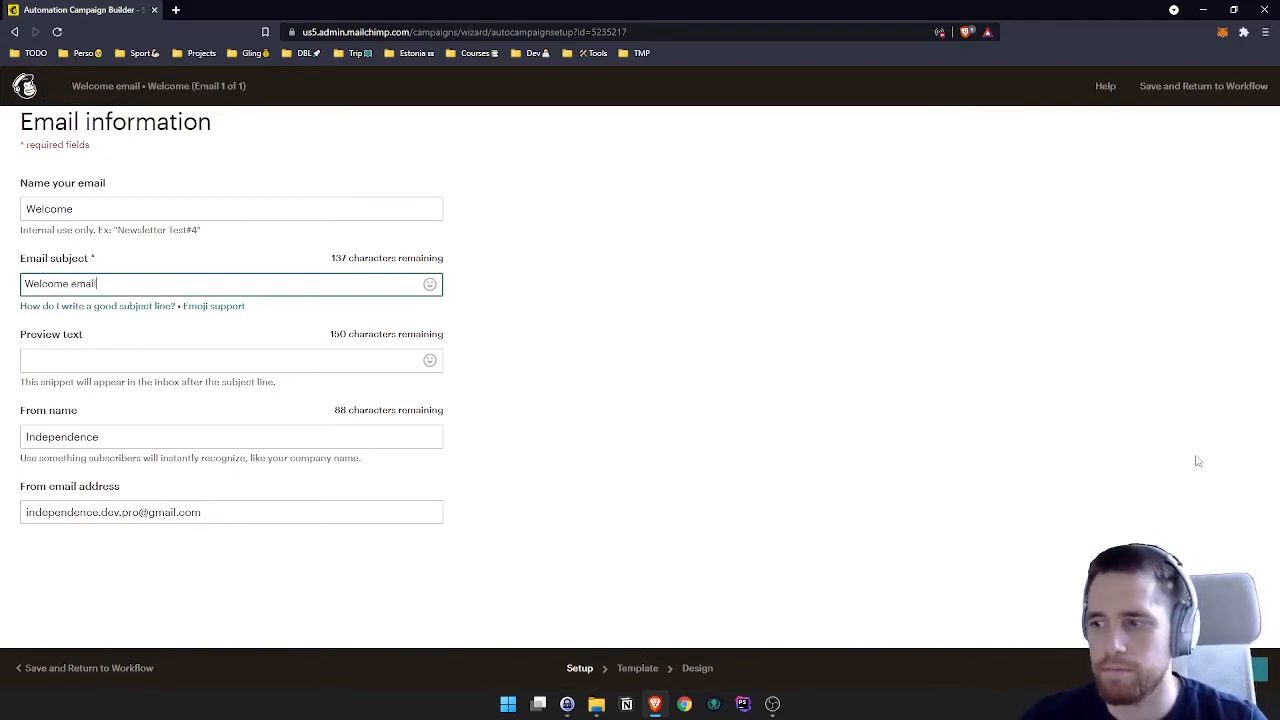
{"action": "left_click", "coordinate": [1260, 669]}
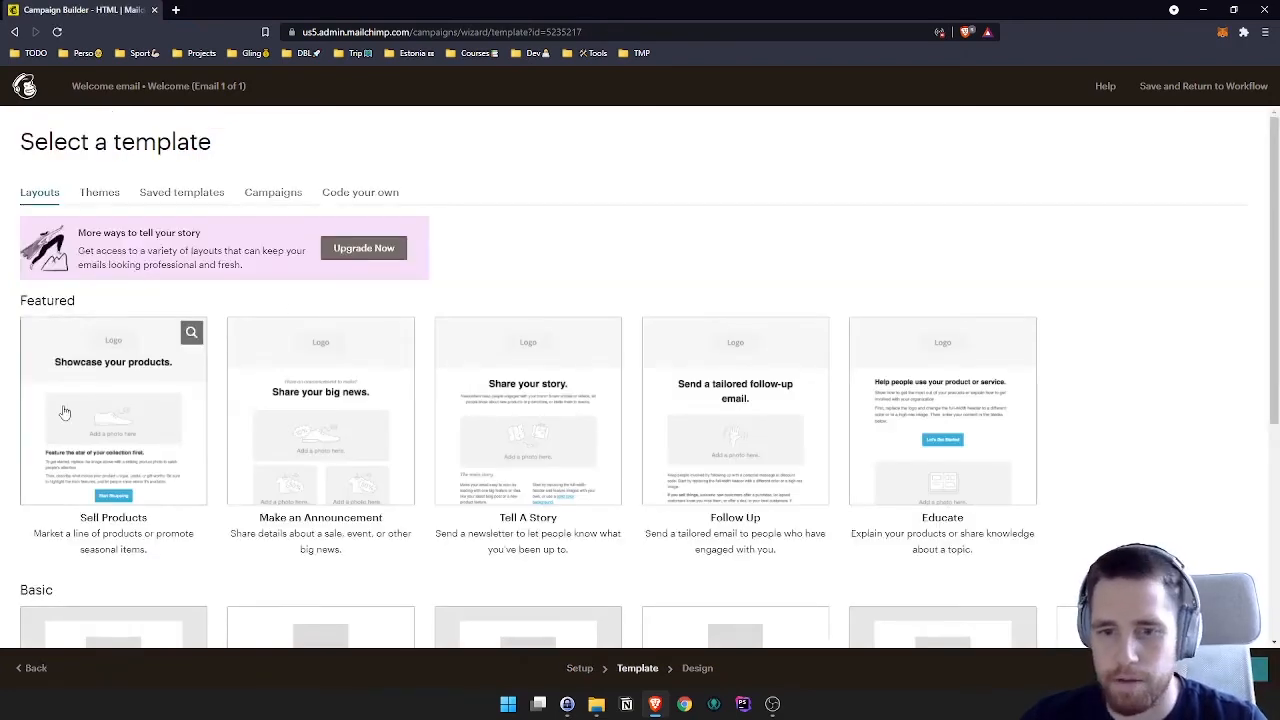
Choose the basic text-only layout for the Welcome email and proceed to the workflow review
{"action": "scroll", "coordinate": [60, 409], "scroll_direction": "down", "scroll_amount": 3}
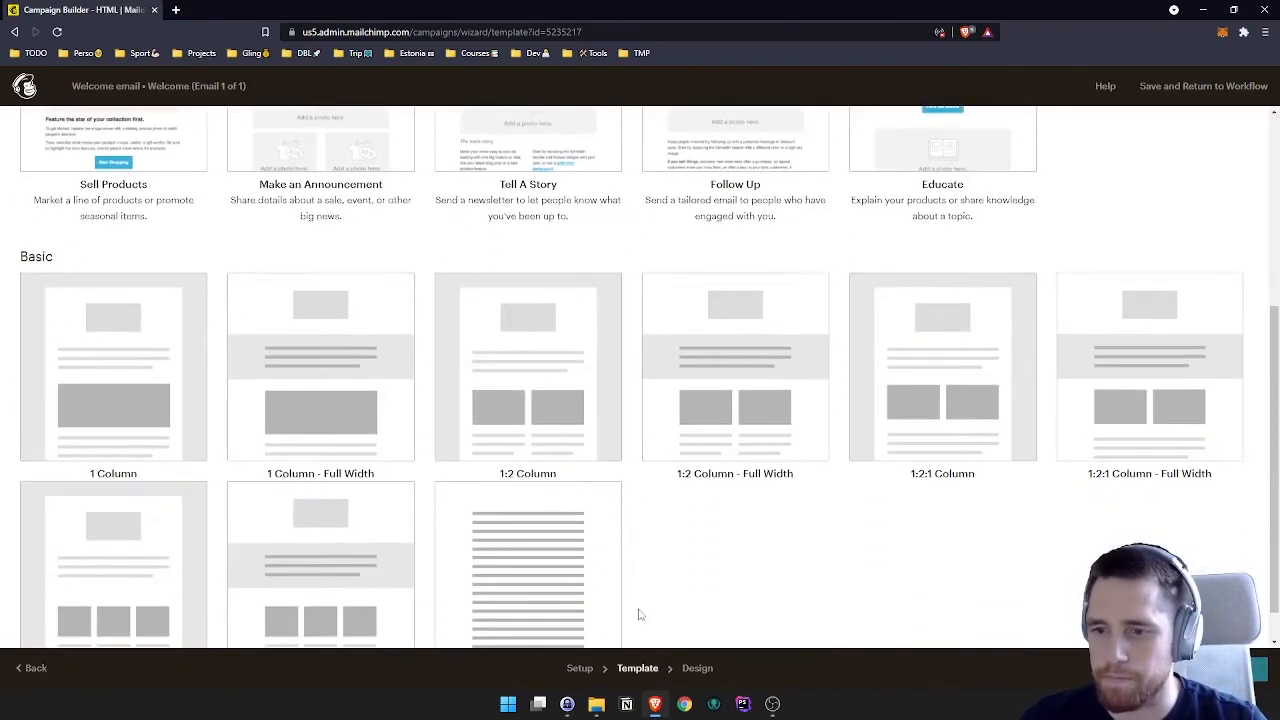
{"action": "left_click", "coordinate": [558, 596]}
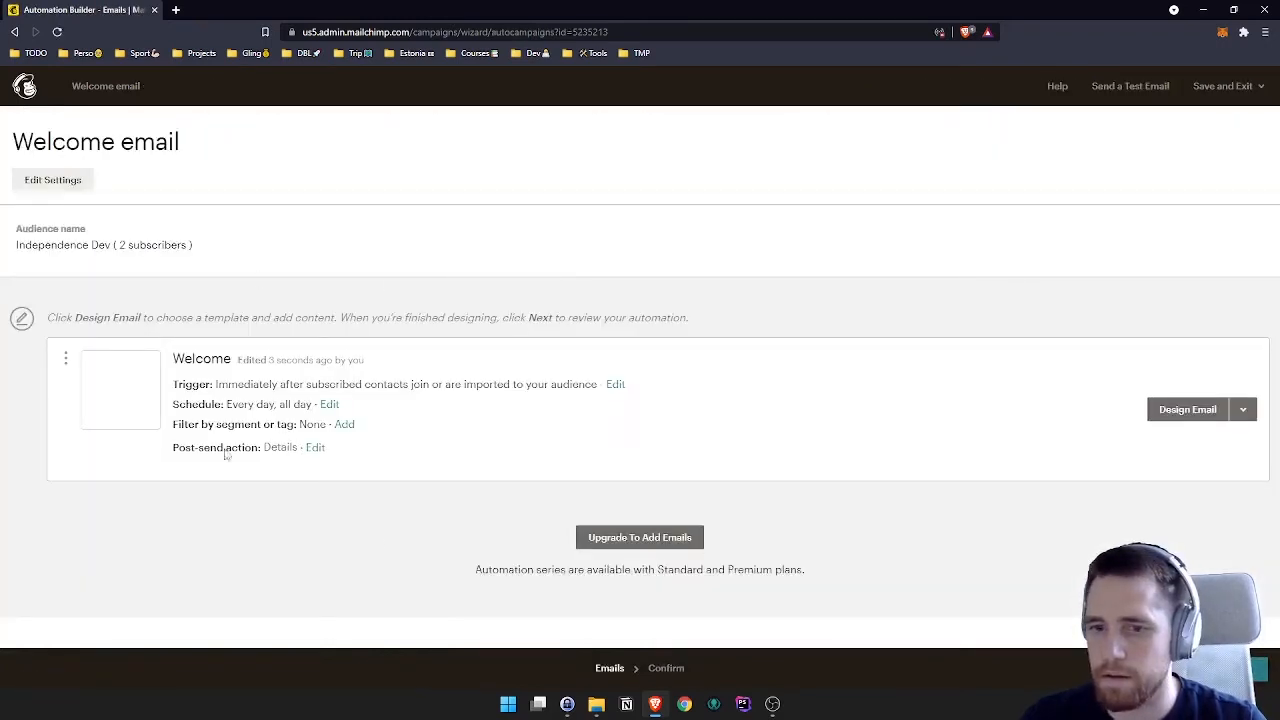
{"action": "left_click", "coordinate": [1256, 670]}
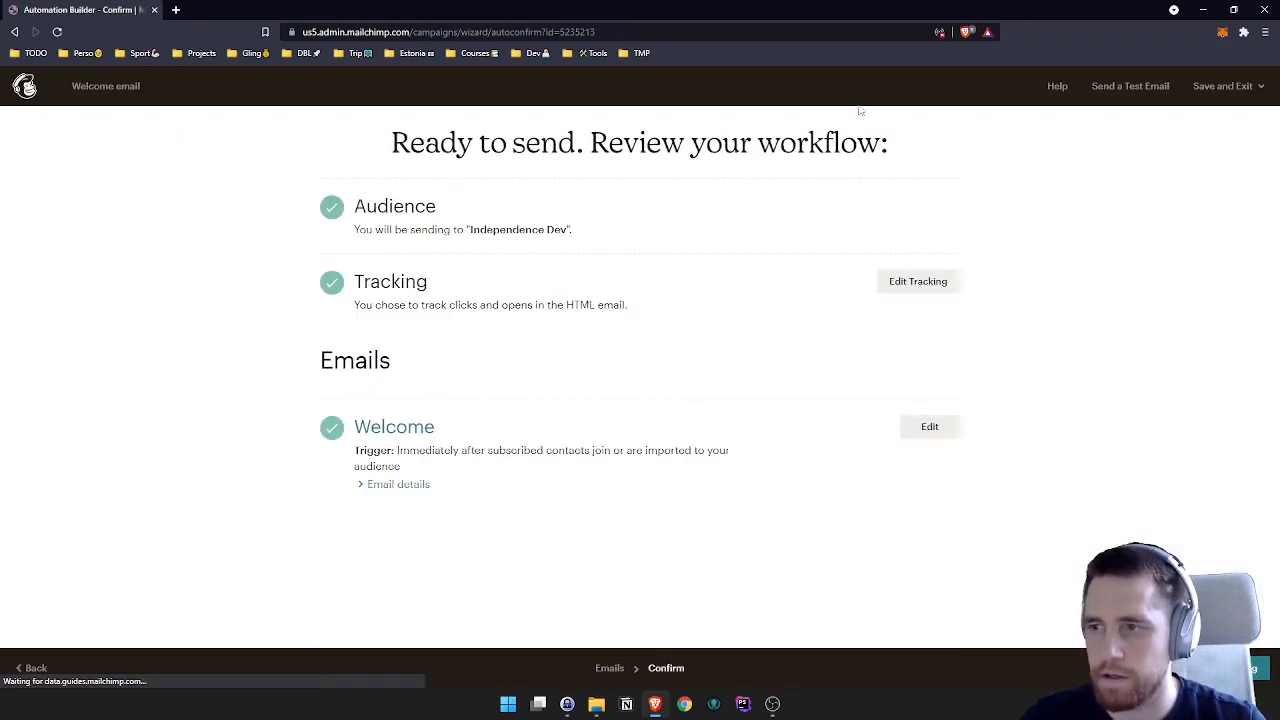
{"action": "left_click", "coordinate": [1208, 90]}
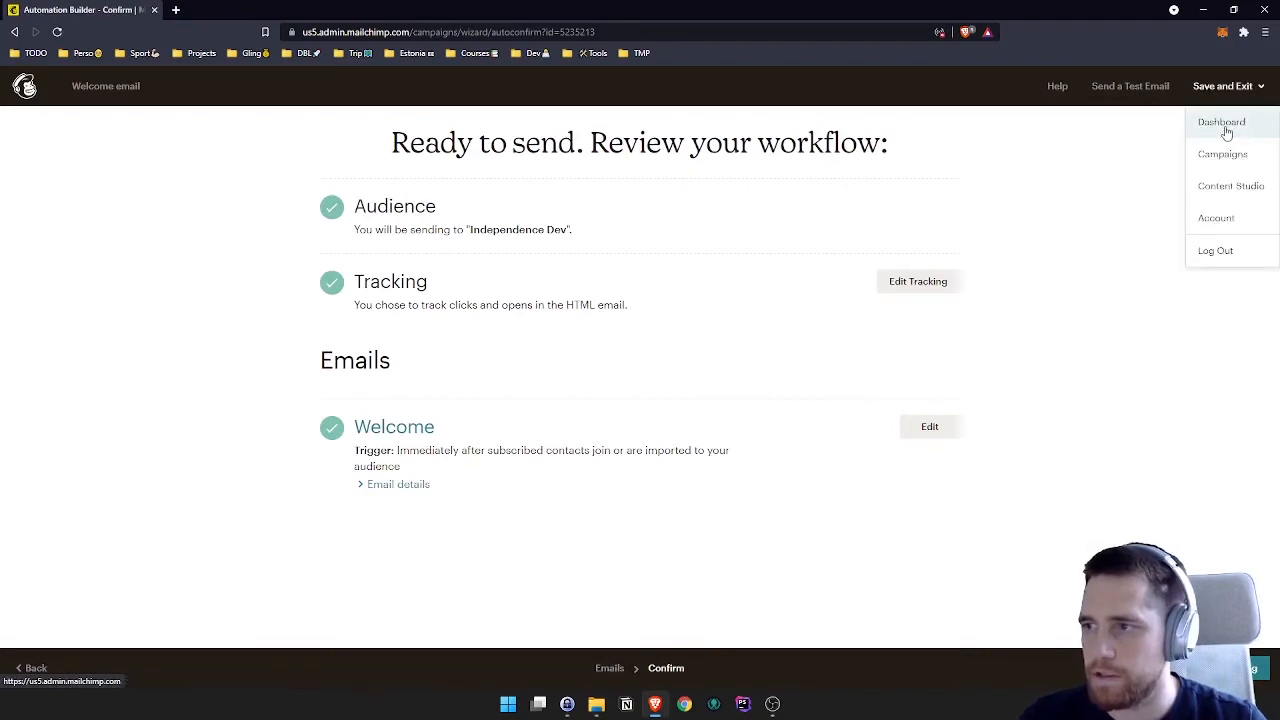
{"action": "left_click", "coordinate": [1220, 122]}
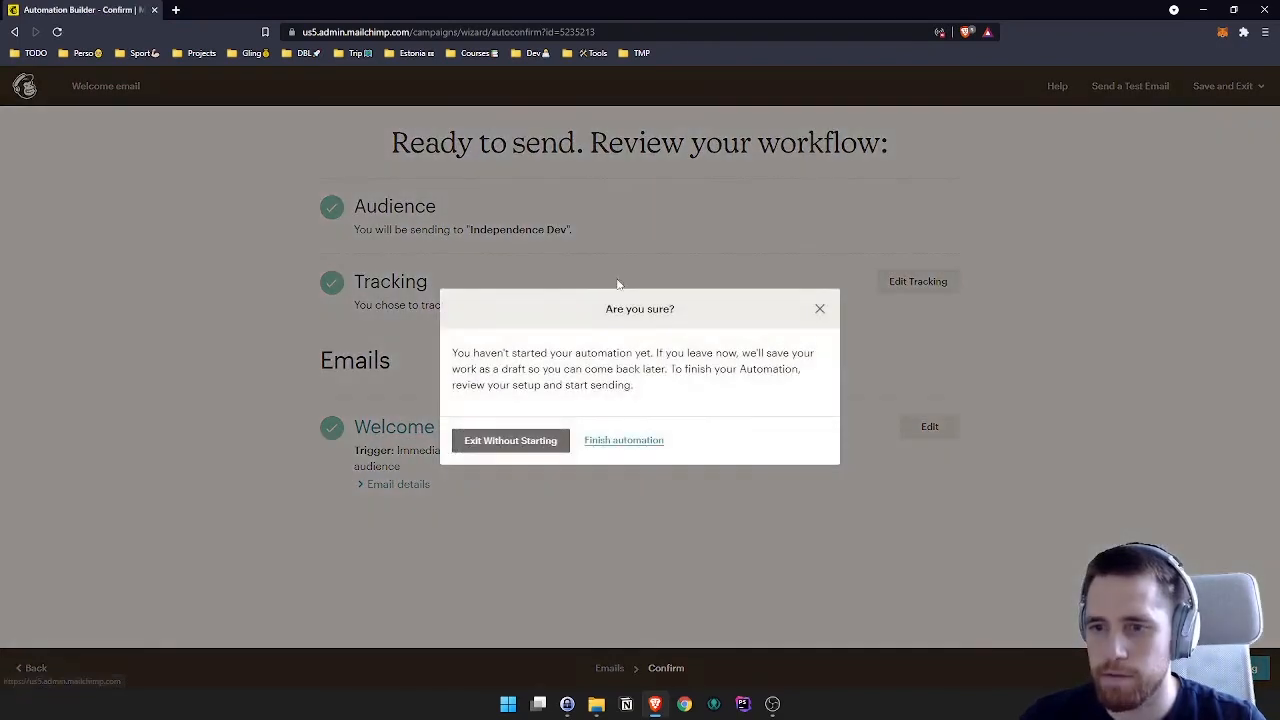
{"action": "left_click", "coordinate": [624, 441]}
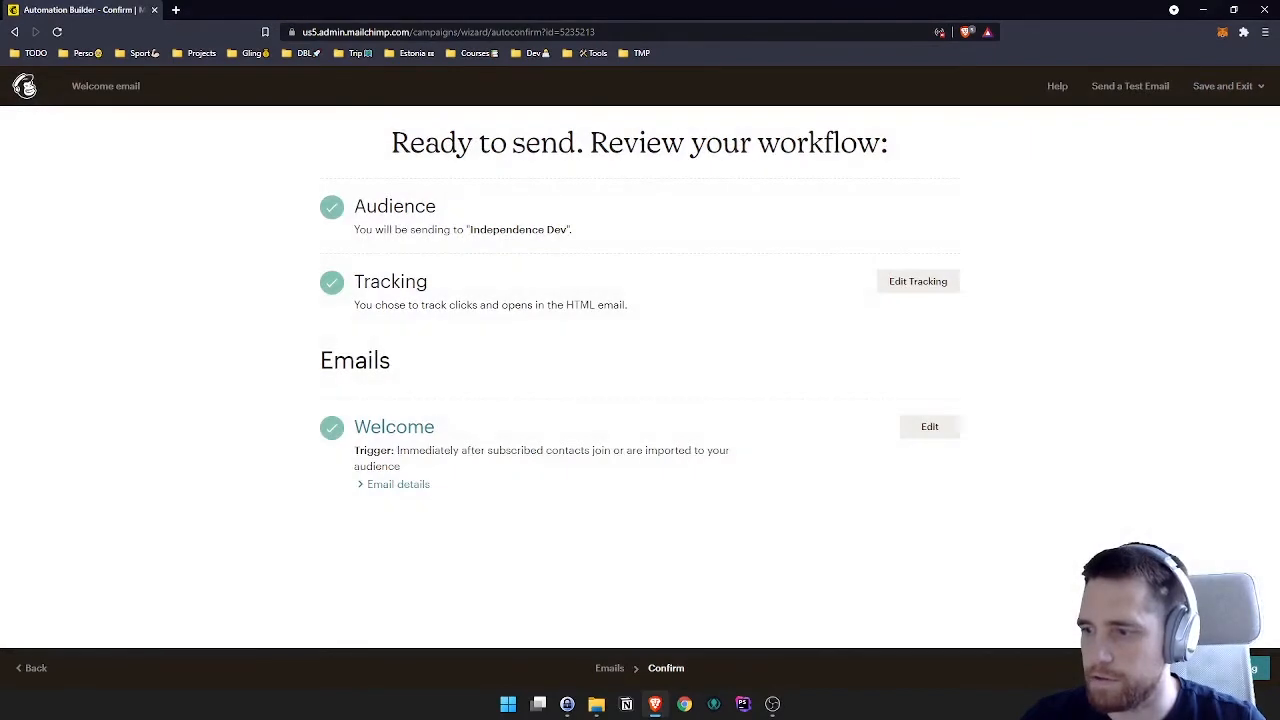
Start sending the Welcome email automation and show it in the list of own customer journeys
{"action": "left_click", "coordinate": [1258, 668]}
{"action": "left_click", "coordinate": [626, 426]}
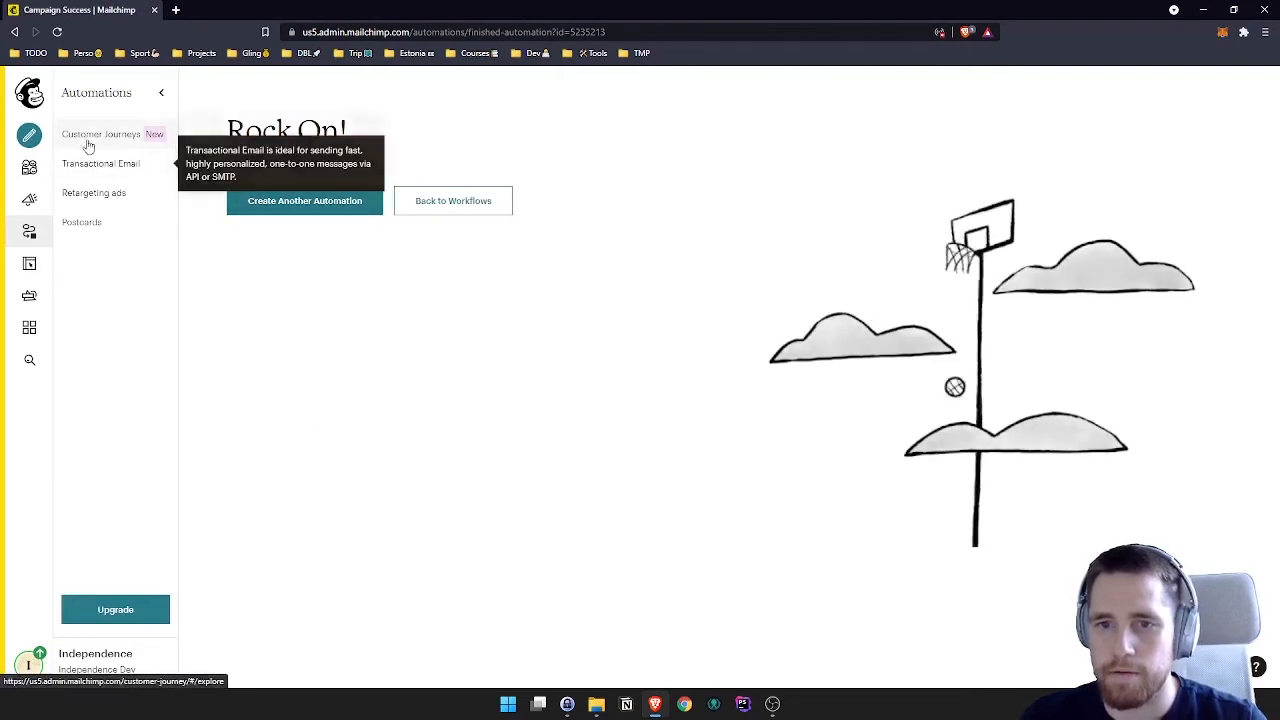
{"action": "left_click", "coordinate": [87, 142]}
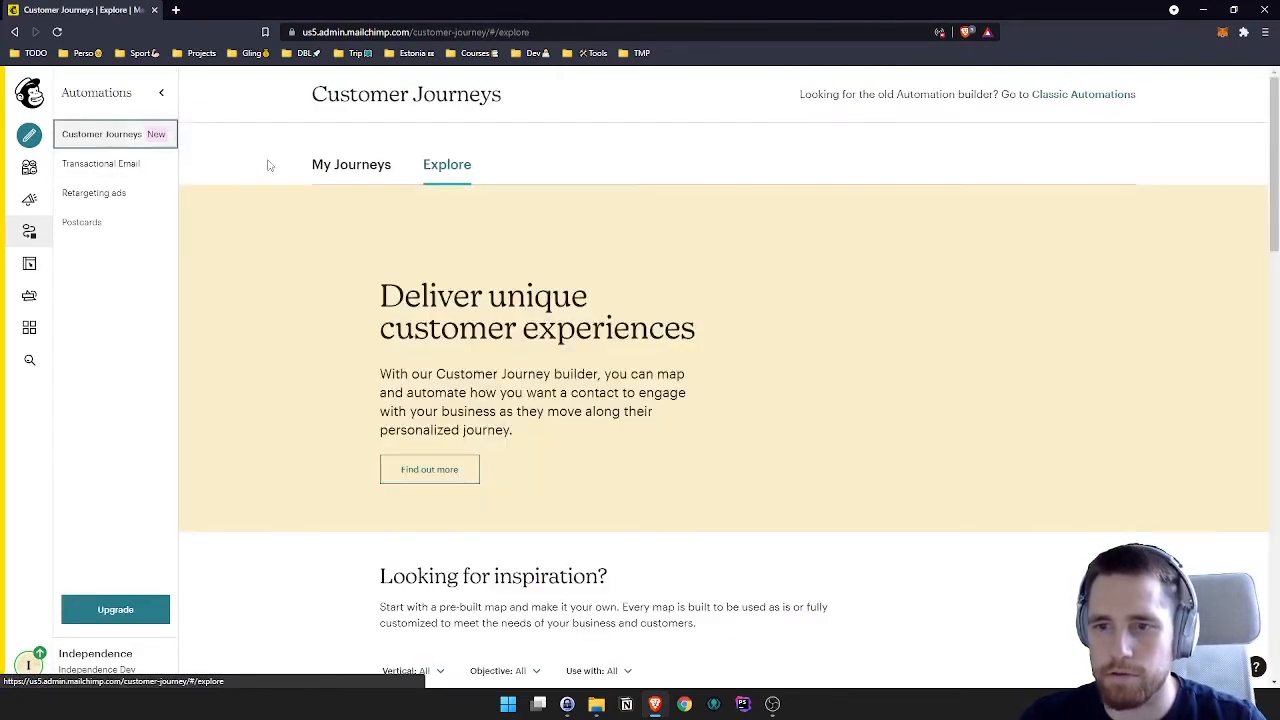
{"action": "left_click", "coordinate": [330, 172]}
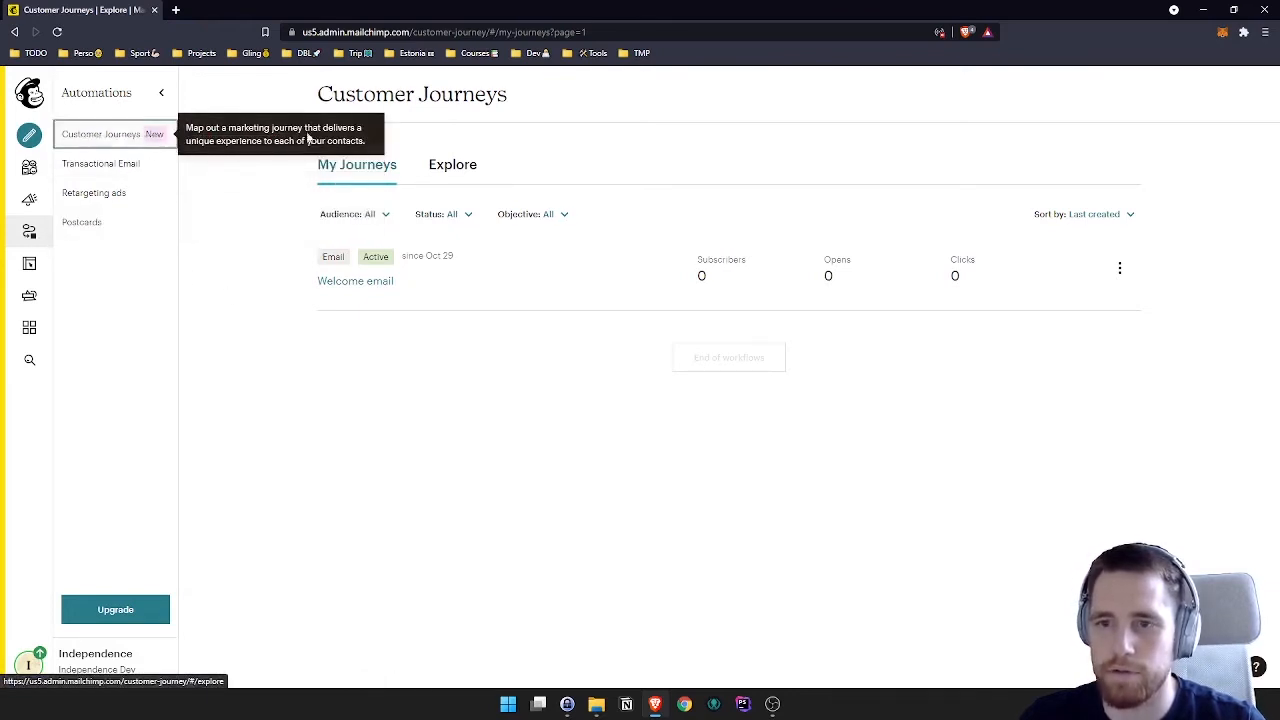
Start a classic subscriber-activity automation that responds to contacts being added to a group
{"action": "left_click", "coordinate": [452, 165]}
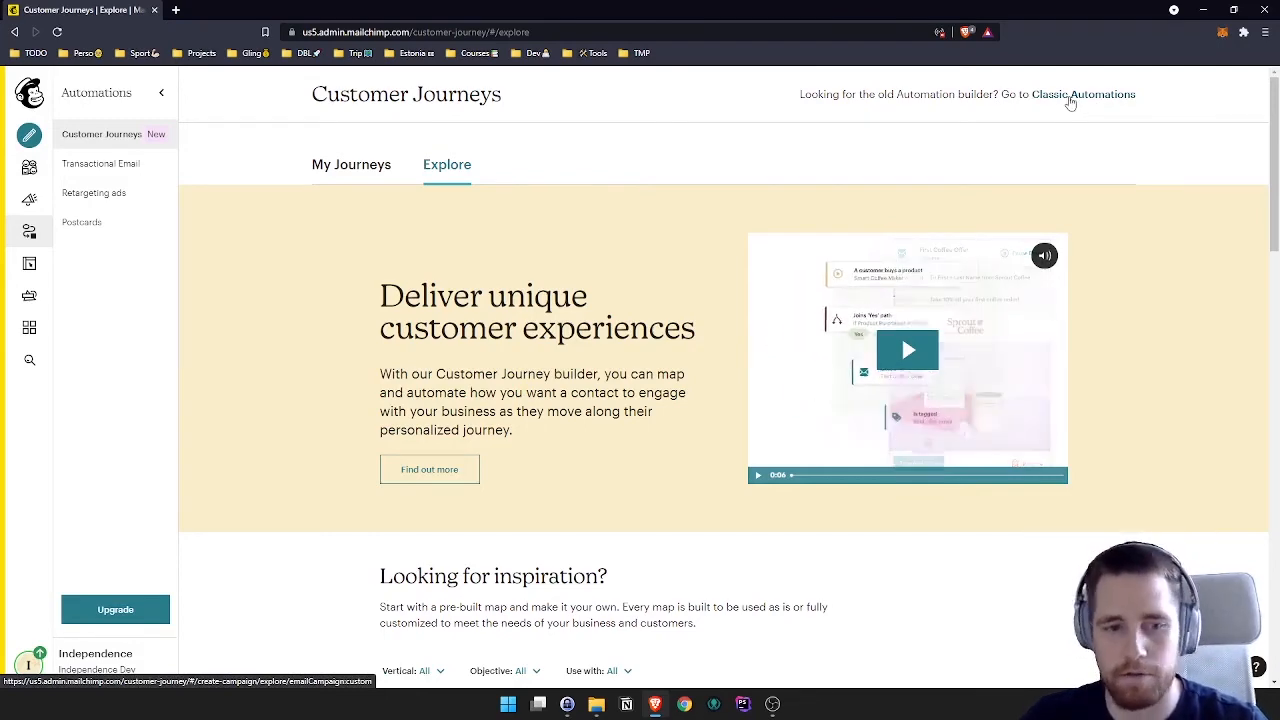
{"action": "left_click", "coordinate": [1070, 101]}
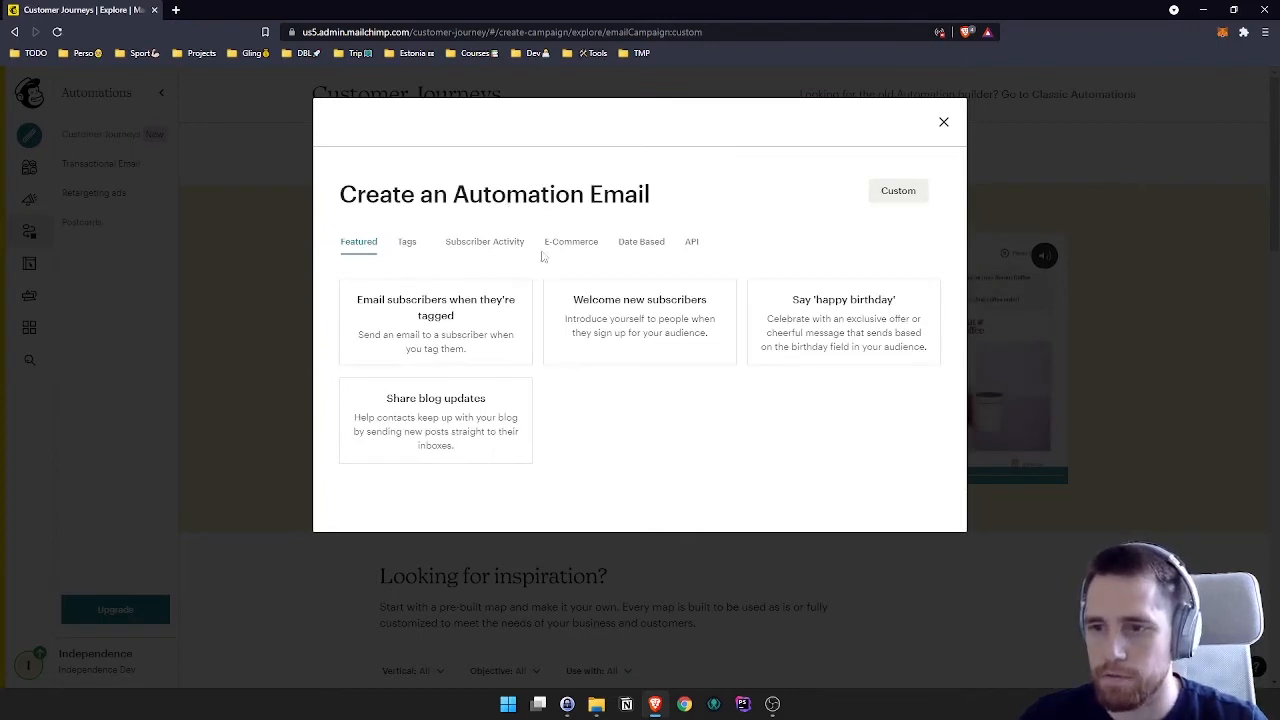
{"action": "left_click", "coordinate": [484, 245]}
{"action": "left_click", "coordinate": [622, 356]}
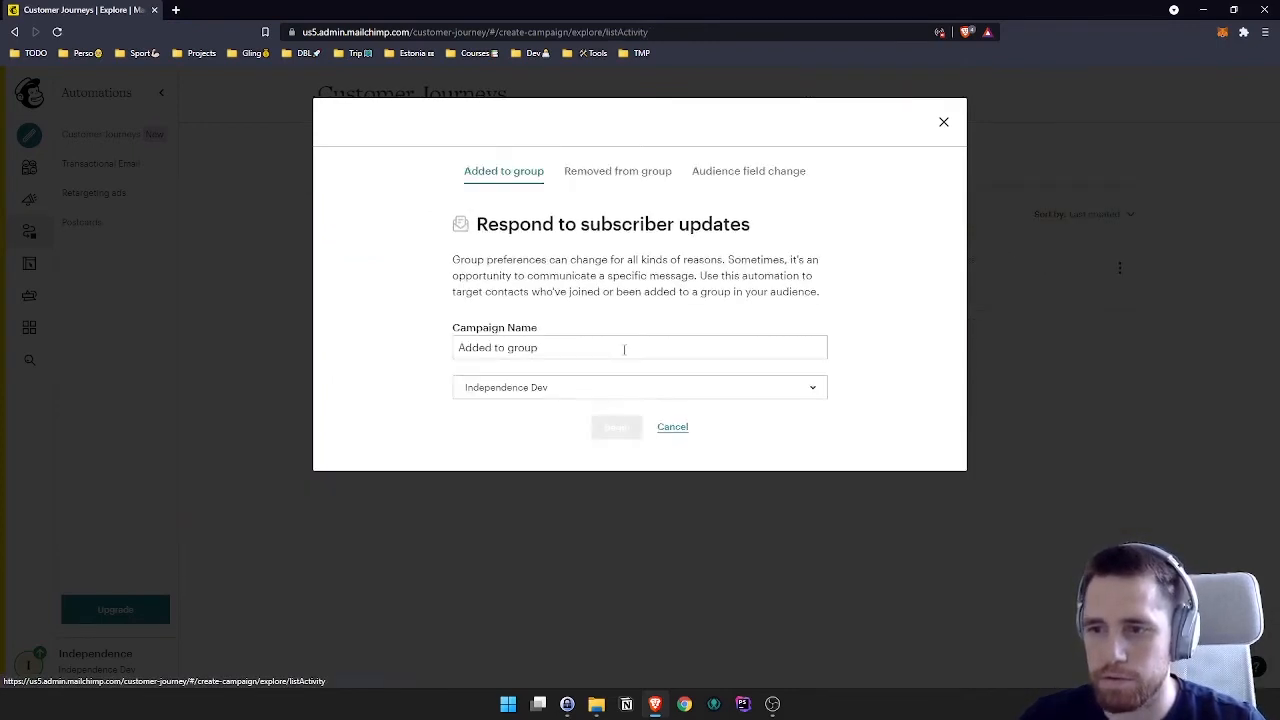
Name the campaign "Send Email 1" for the Independence Dev audience and begin building it
{"action": "triple_click", "coordinate": [541, 347]}
{"action": "type", "text": "Em"}
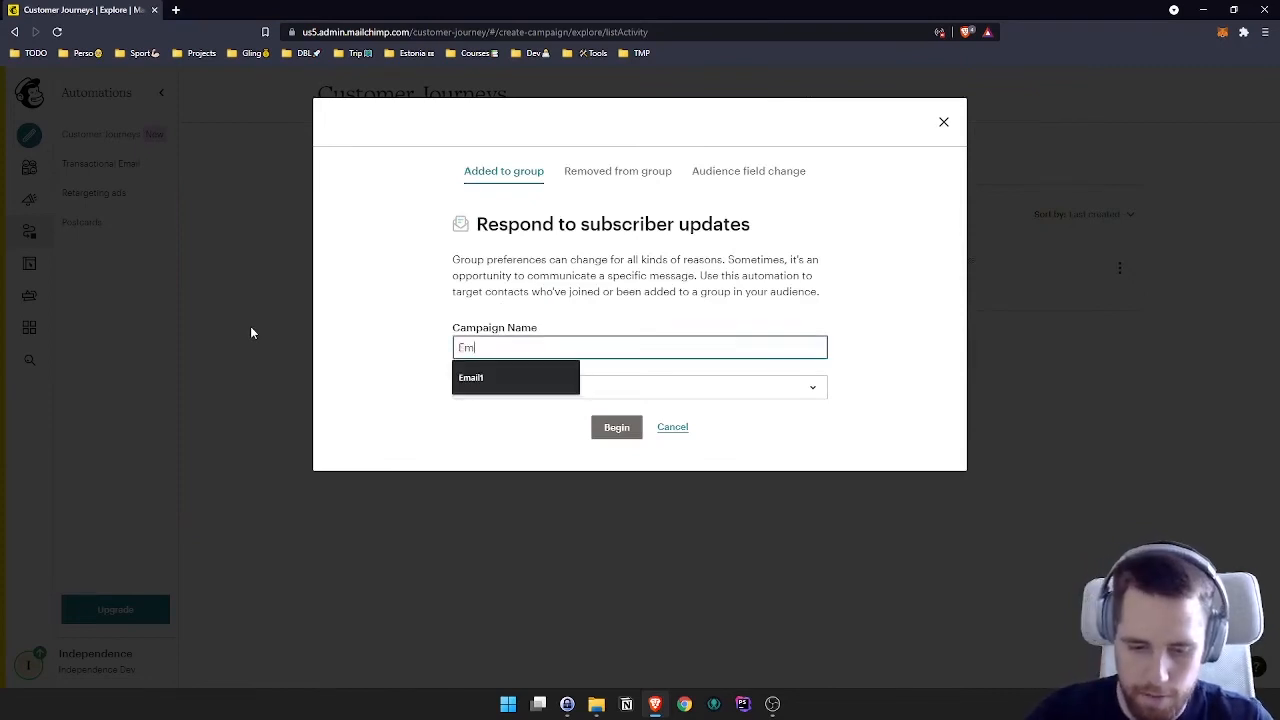
{"action": "type", "text": "ail1"}
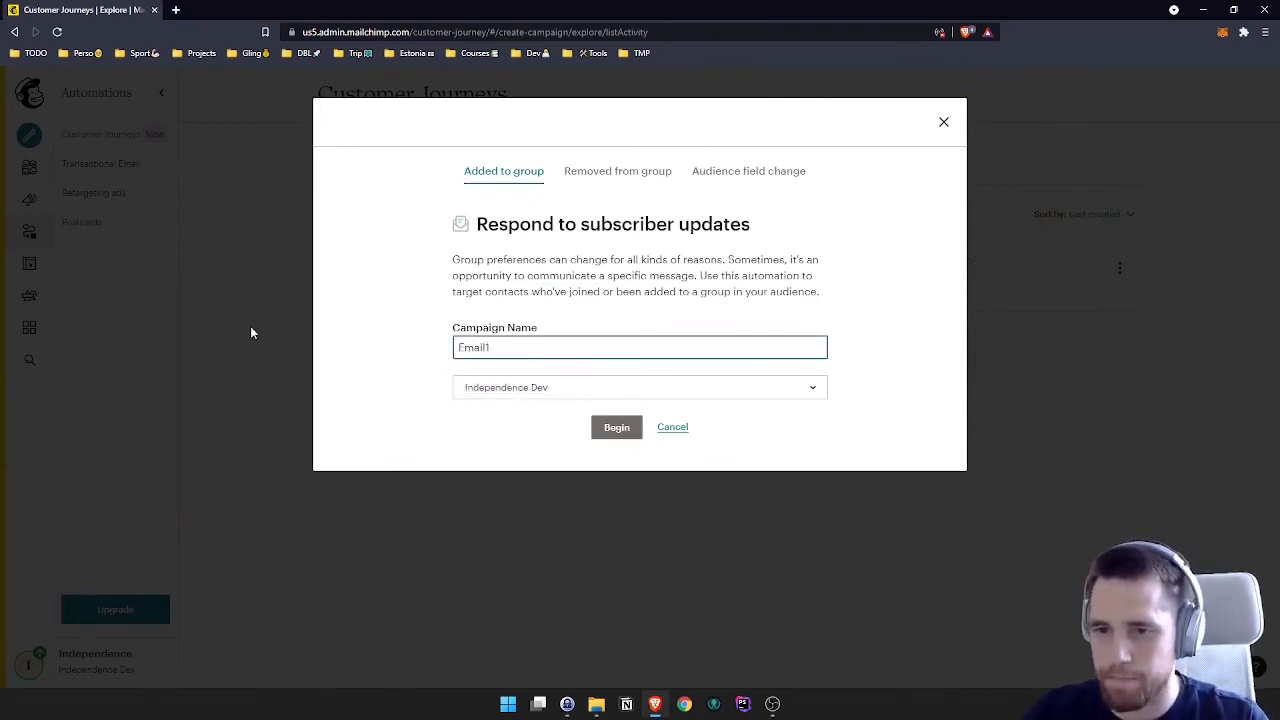
{"action": "key", "text": "BackSpace"}
{"action": "type", "text": "Send"}
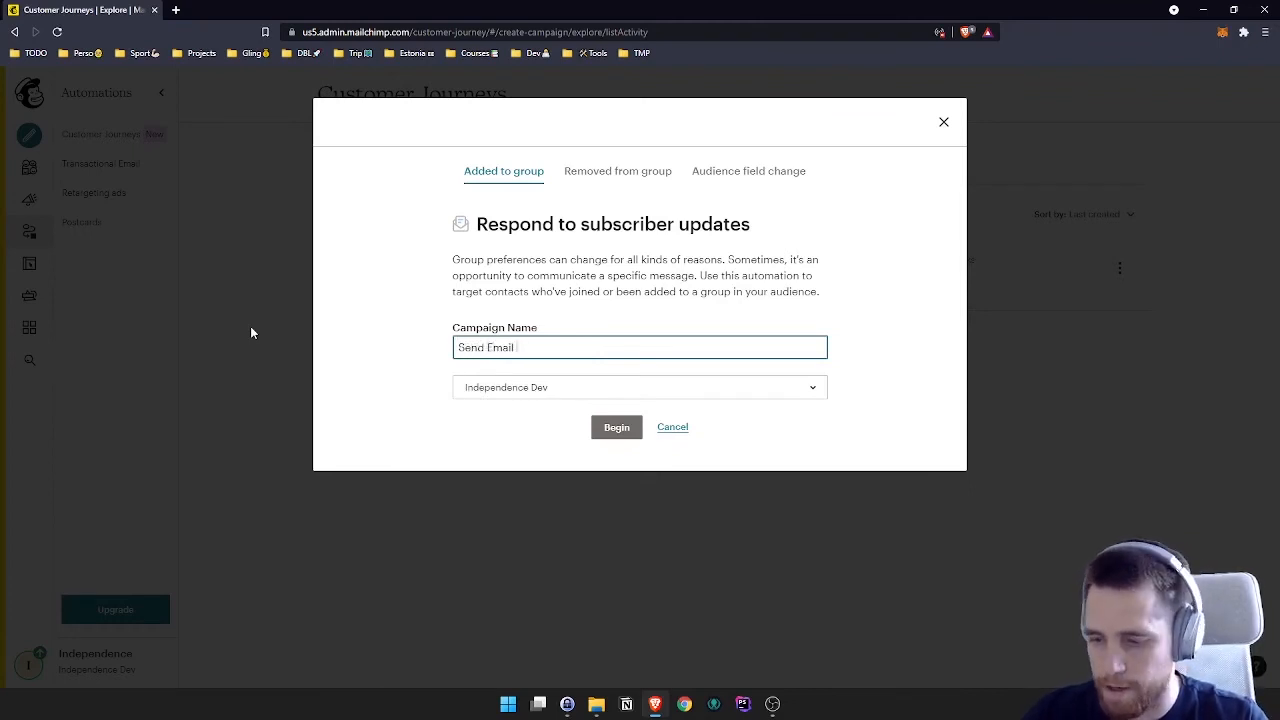
{"action": "left_click", "coordinate": [614, 428]}
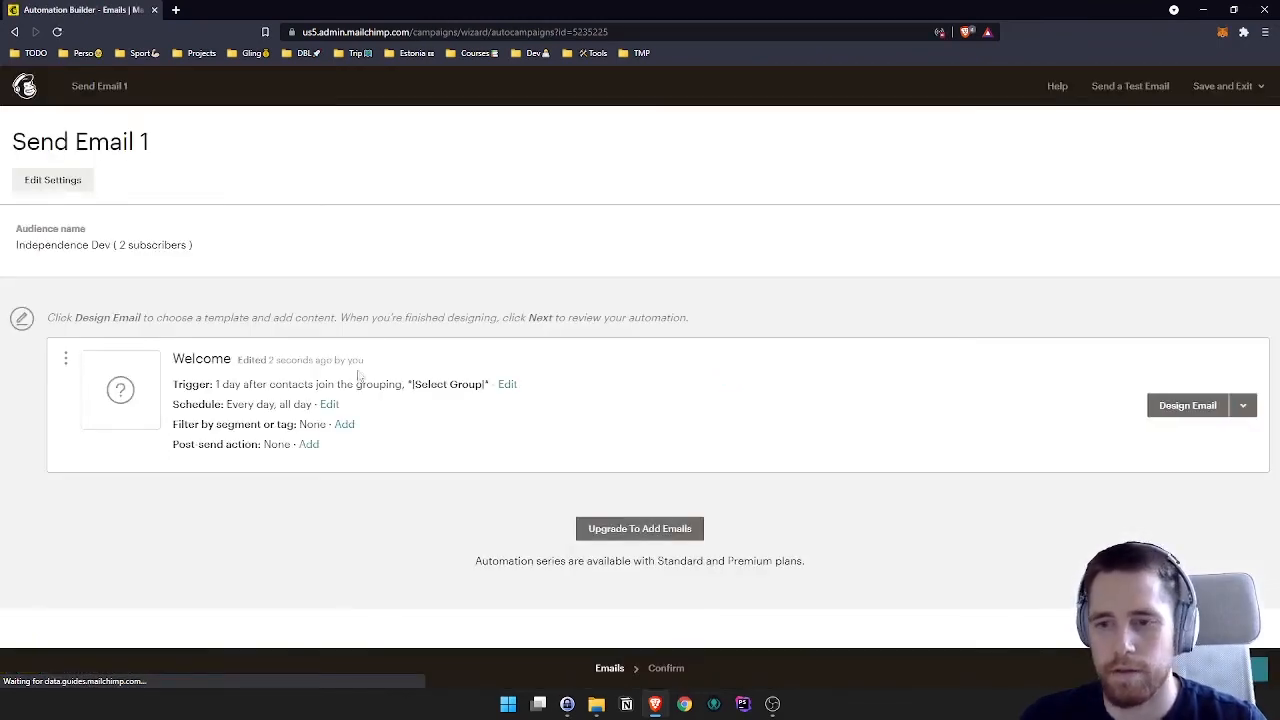
Set the email's trigger to 3 days after contacts join the Email1 group, and update the trigger
{"action": "left_click", "coordinate": [510, 386]}
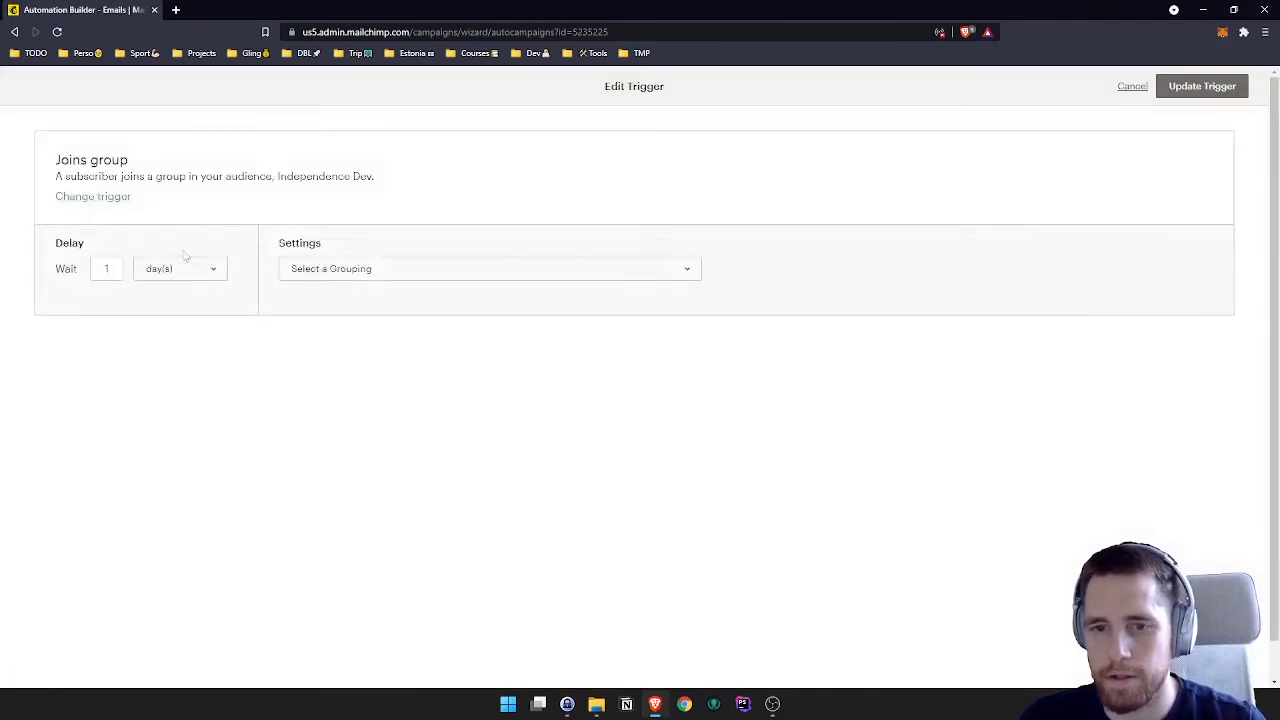
{"action": "left_click", "coordinate": [100, 199]}
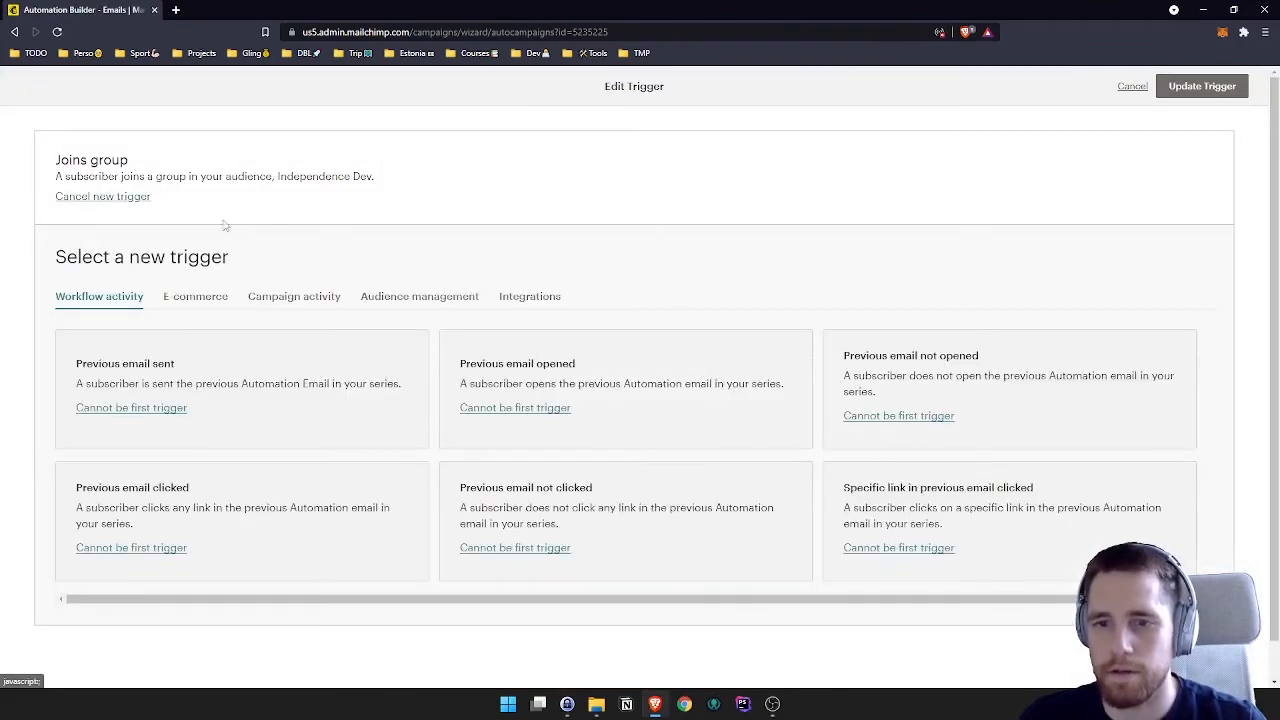
{"action": "left_click", "coordinate": [116, 203]}
{"action": "left_click", "coordinate": [330, 269]}
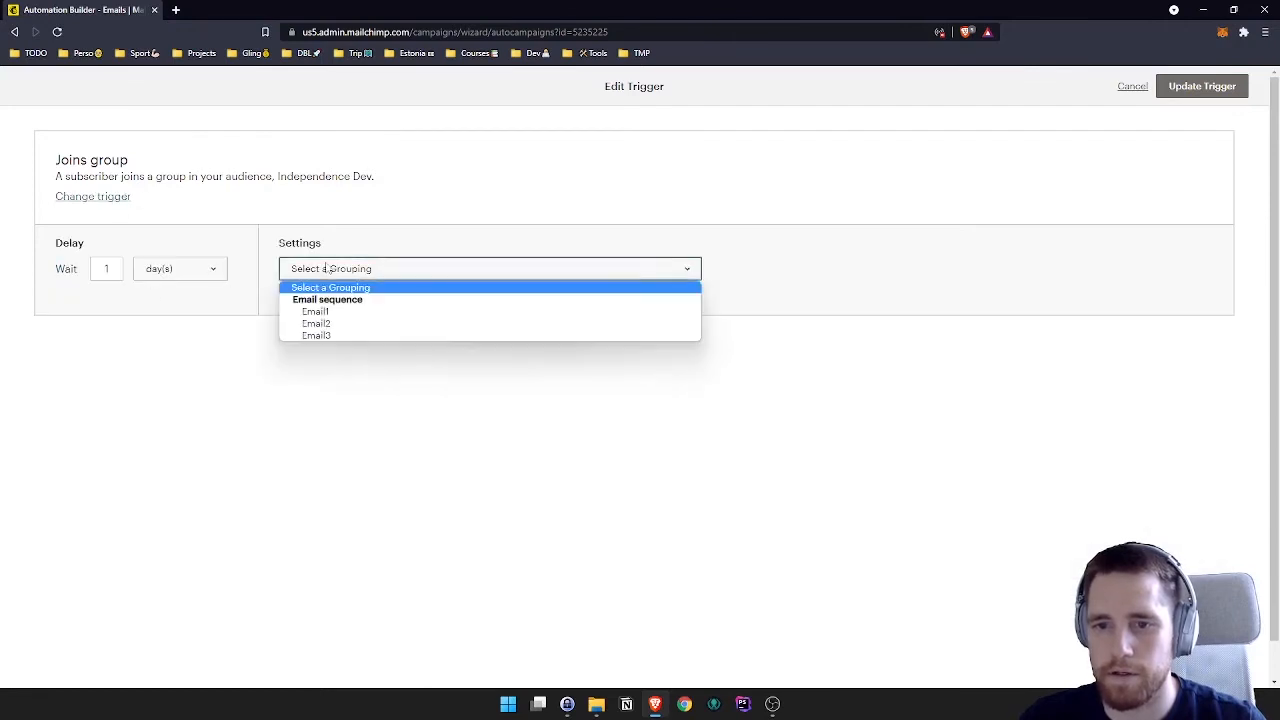
{"action": "left_click", "coordinate": [350, 316]}
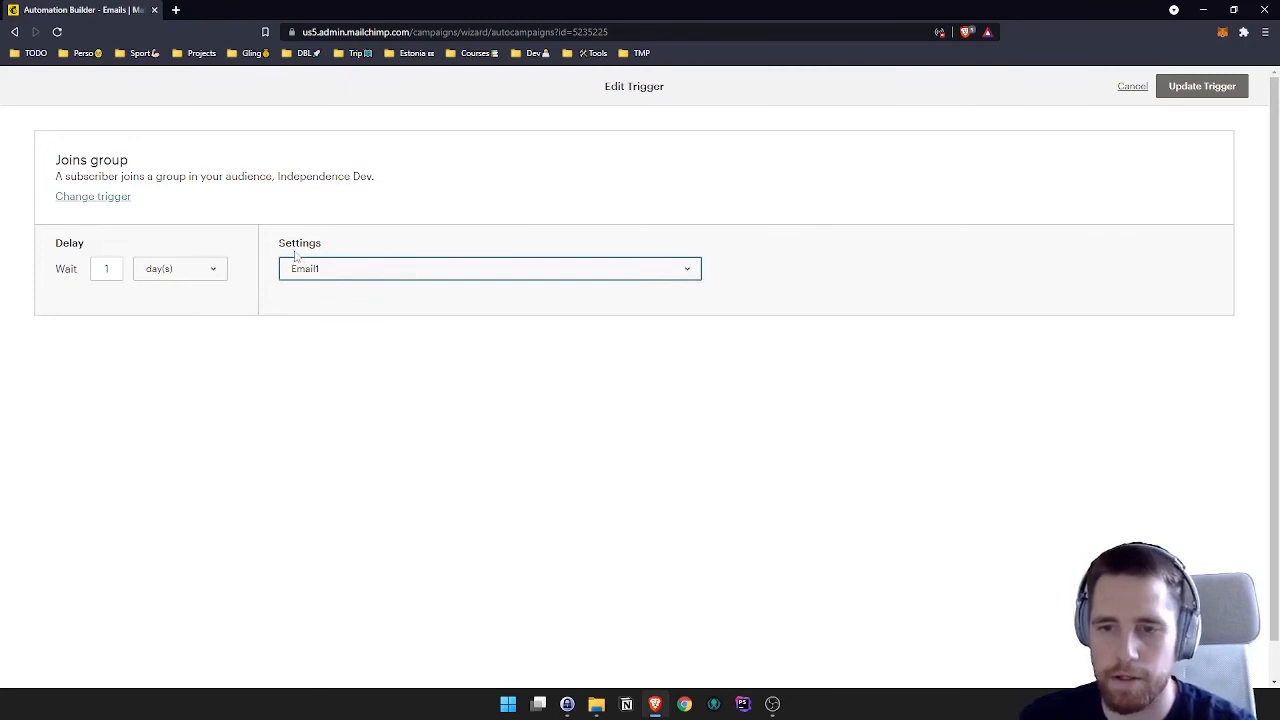
{"action": "left_click", "coordinate": [332, 273]}
{"action": "left_click", "coordinate": [332, 273]}
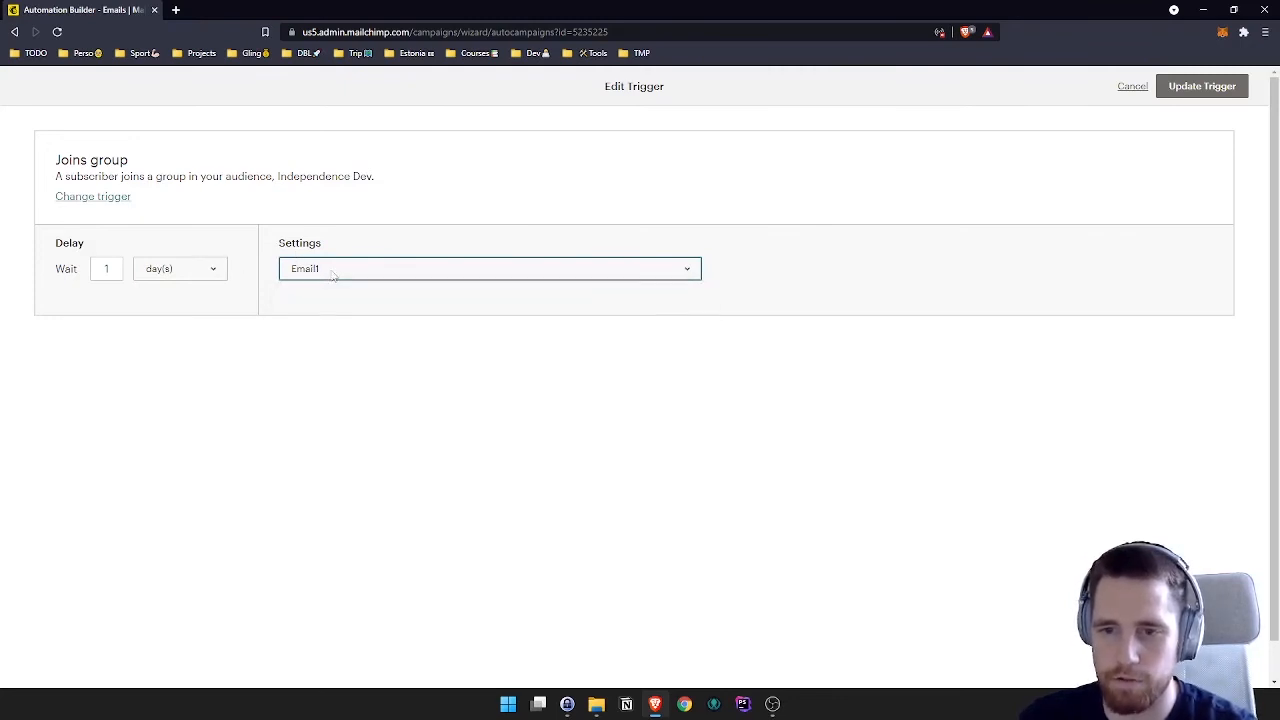
{"action": "left_click", "coordinate": [97, 268]}
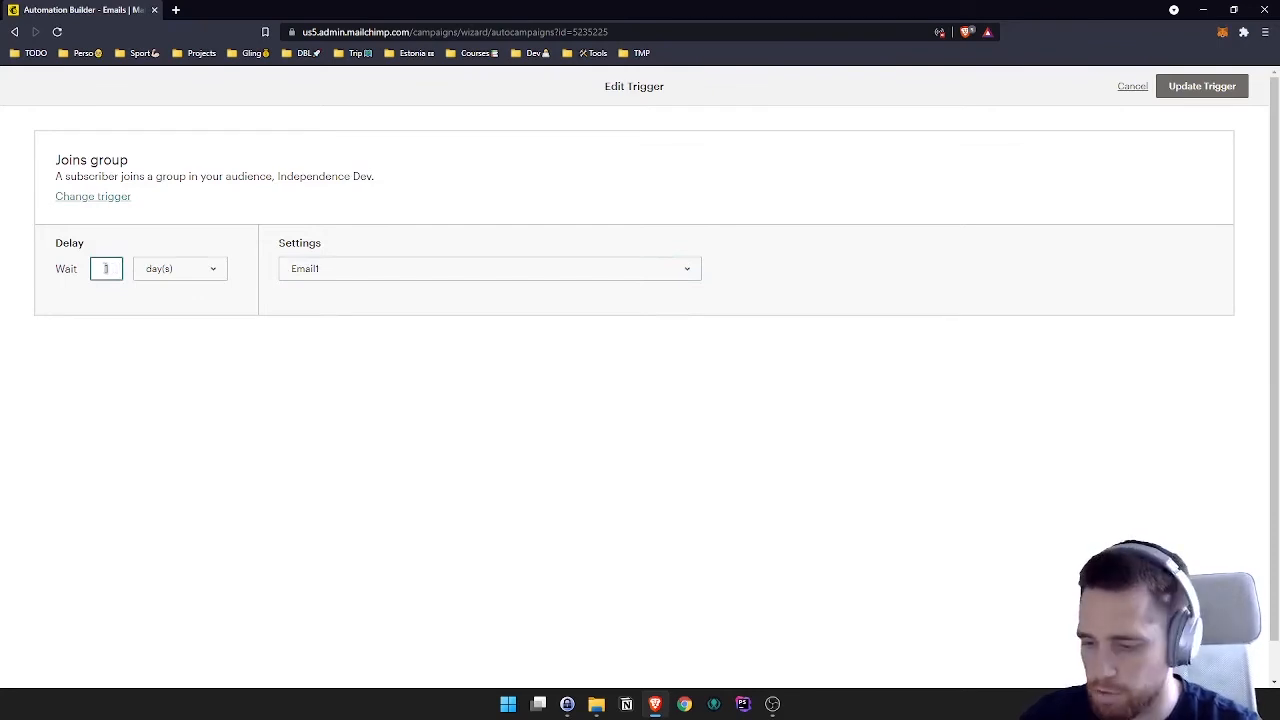
{"action": "key", "text": "BackSpace"}
{"action": "type", "text": "3"}
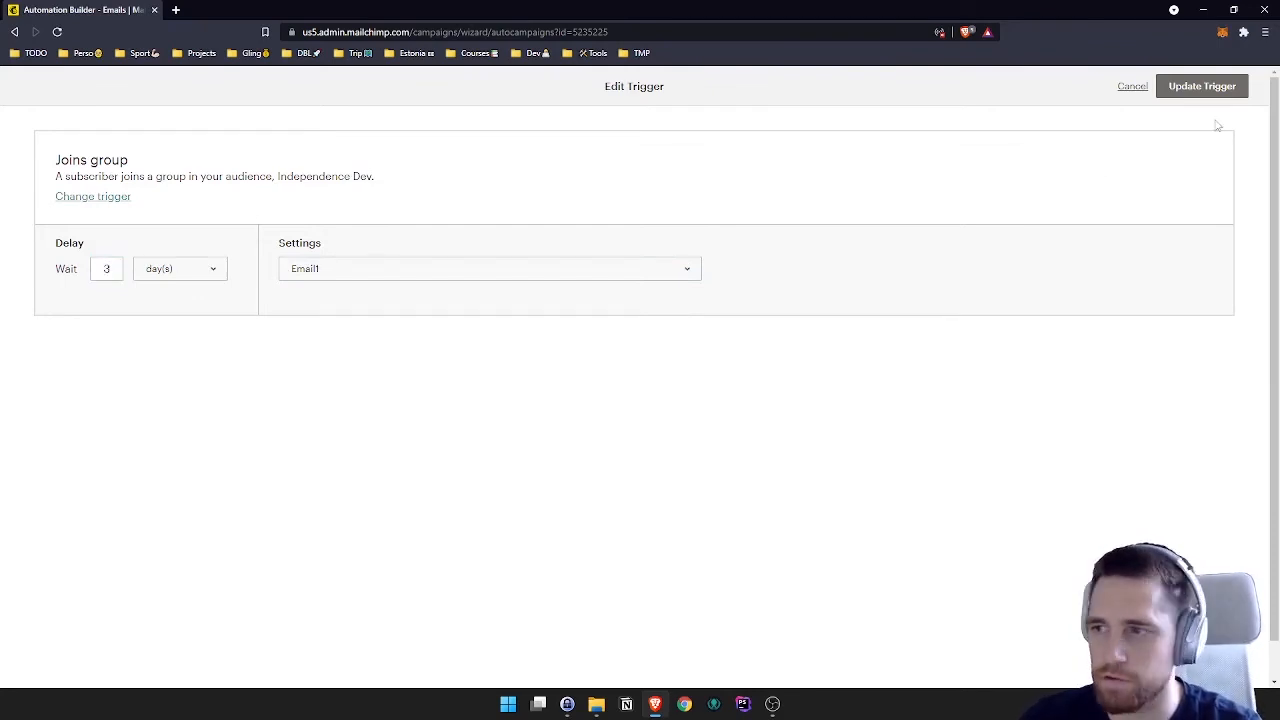
{"action": "left_click", "coordinate": [1212, 88]}
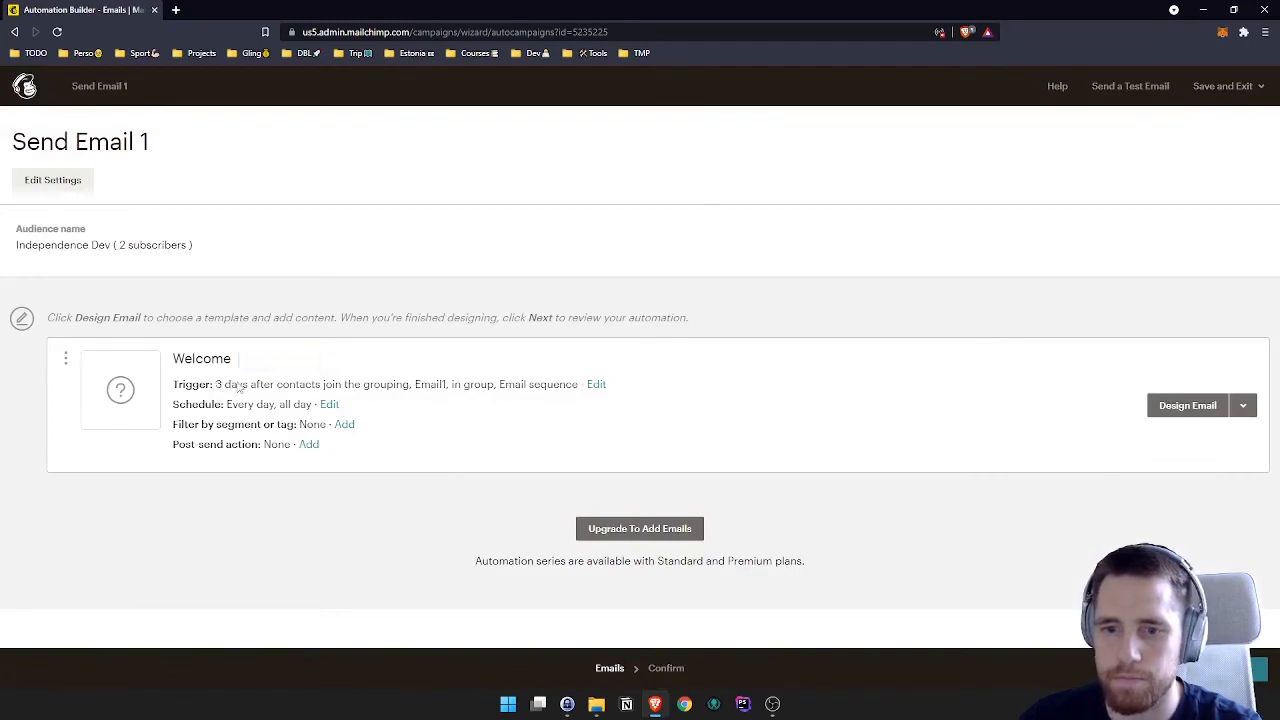
Add a post-send action to the email that adds contacts to the Email2 group, and save it
{"action": "left_click", "coordinate": [309, 446]}
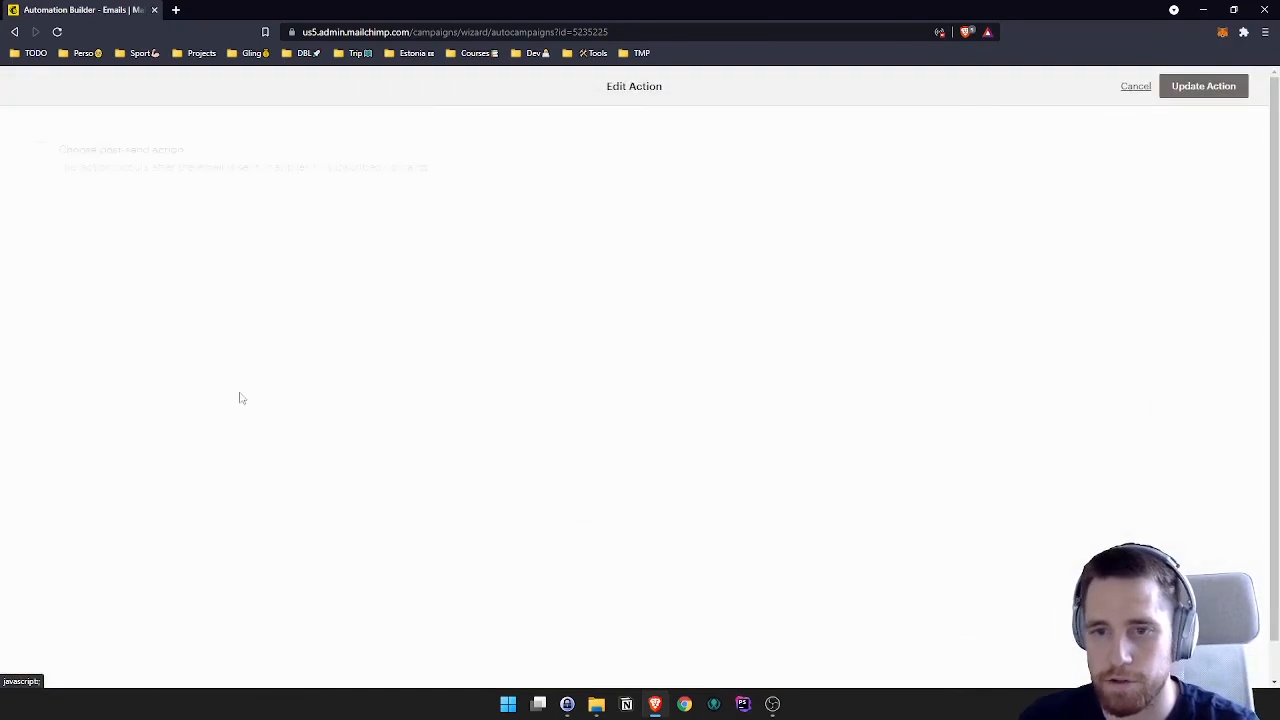
{"action": "left_click", "coordinate": [40, 151]}
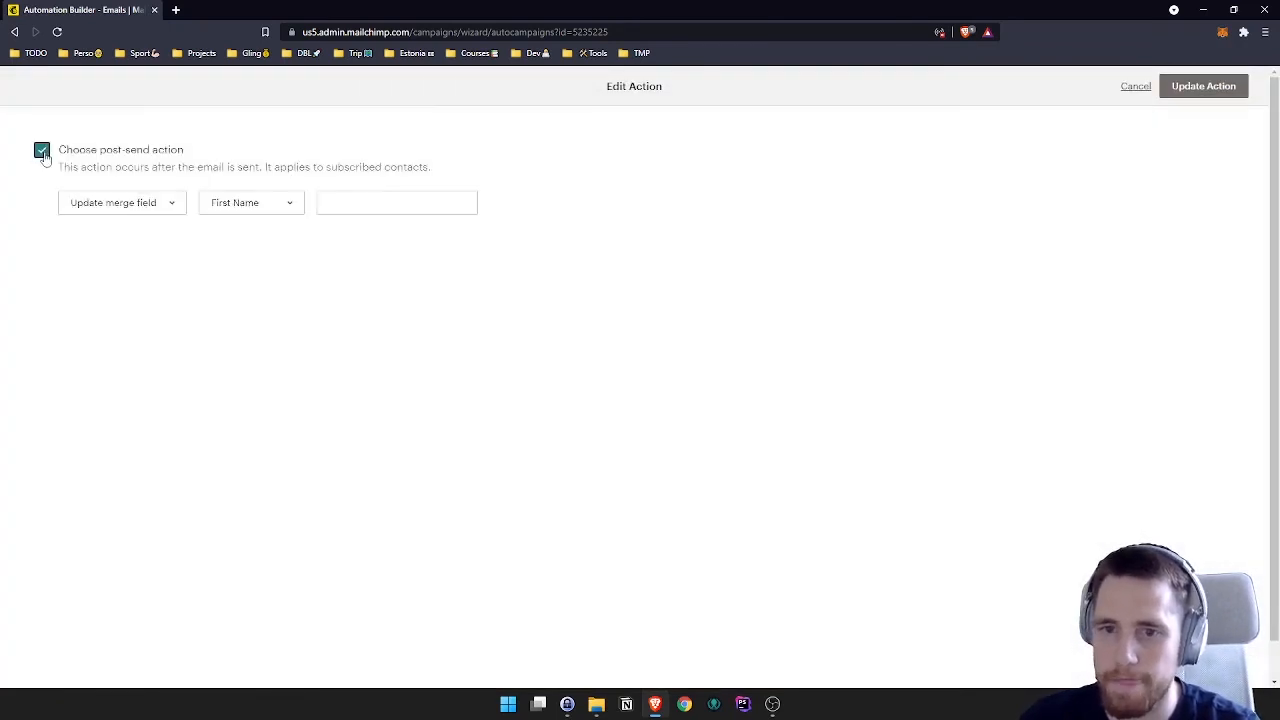
{"action": "left_click", "coordinate": [165, 204]}
{"action": "left_click", "coordinate": [154, 257]}
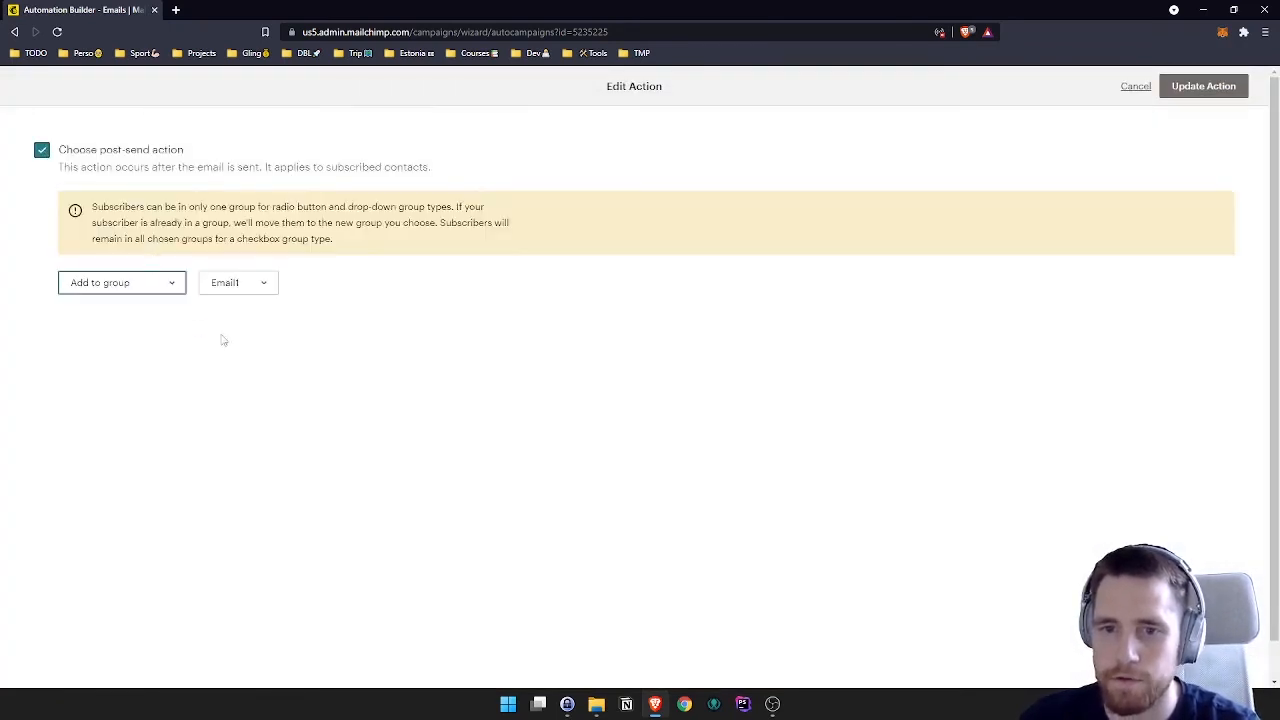
{"action": "left_click", "coordinate": [238, 283]}
{"action": "left_click", "coordinate": [266, 324]}
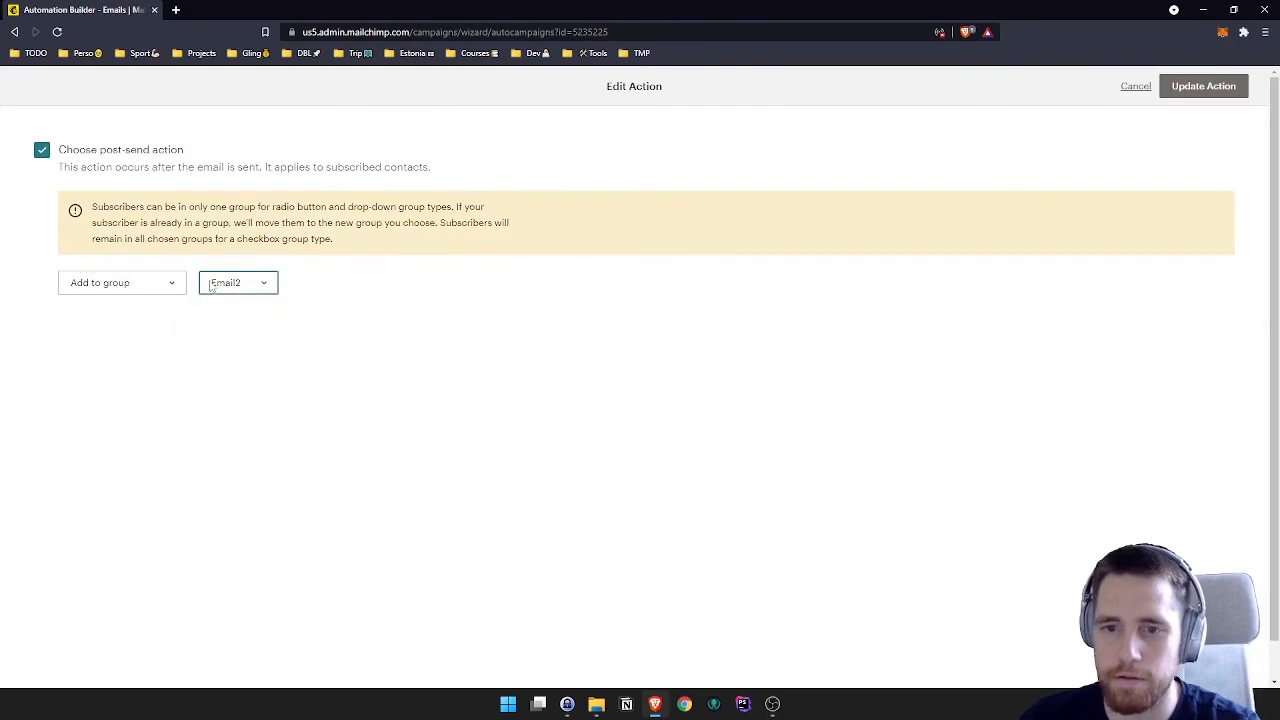
{"action": "left_click", "coordinate": [1186, 87]}
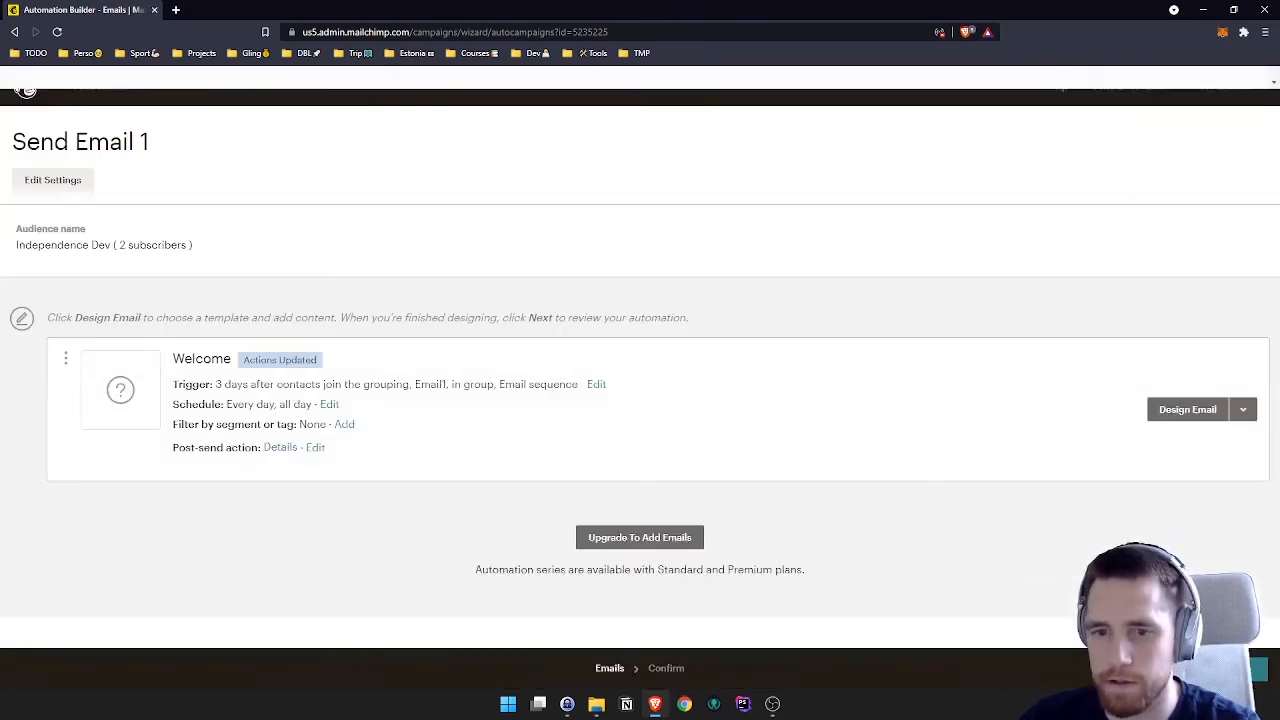
Check the email's details in the Send Email 1 workflow review and open that email for editing
{"action": "left_click", "coordinate": [1186, 418]}
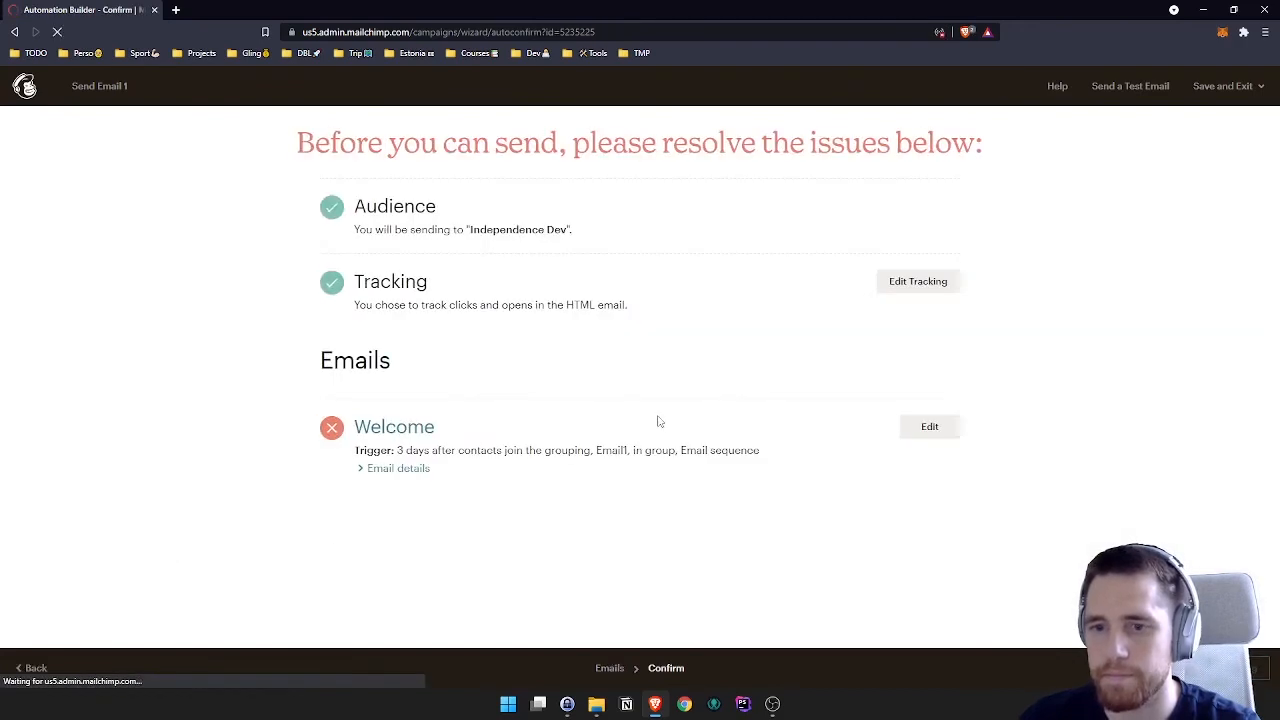
{"action": "left_click", "coordinate": [398, 469]}
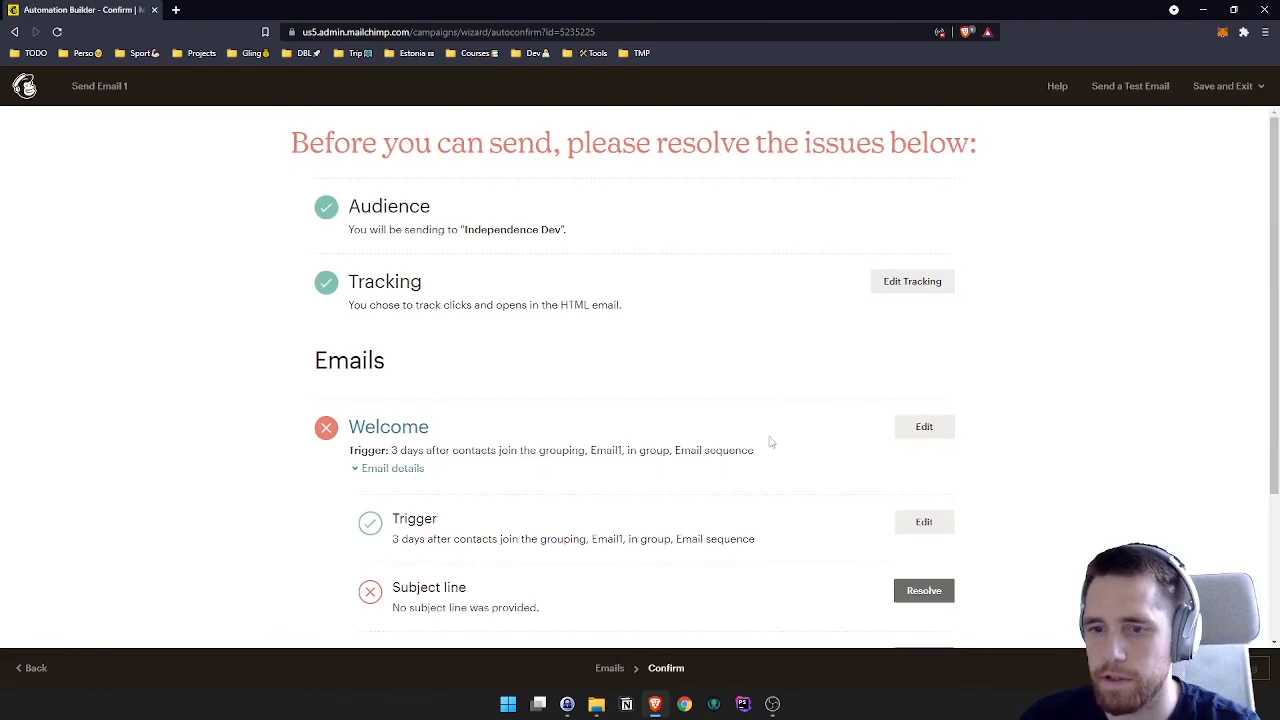
{"action": "scroll", "coordinate": [857, 603], "scroll_direction": "down", "scroll_amount": 1}
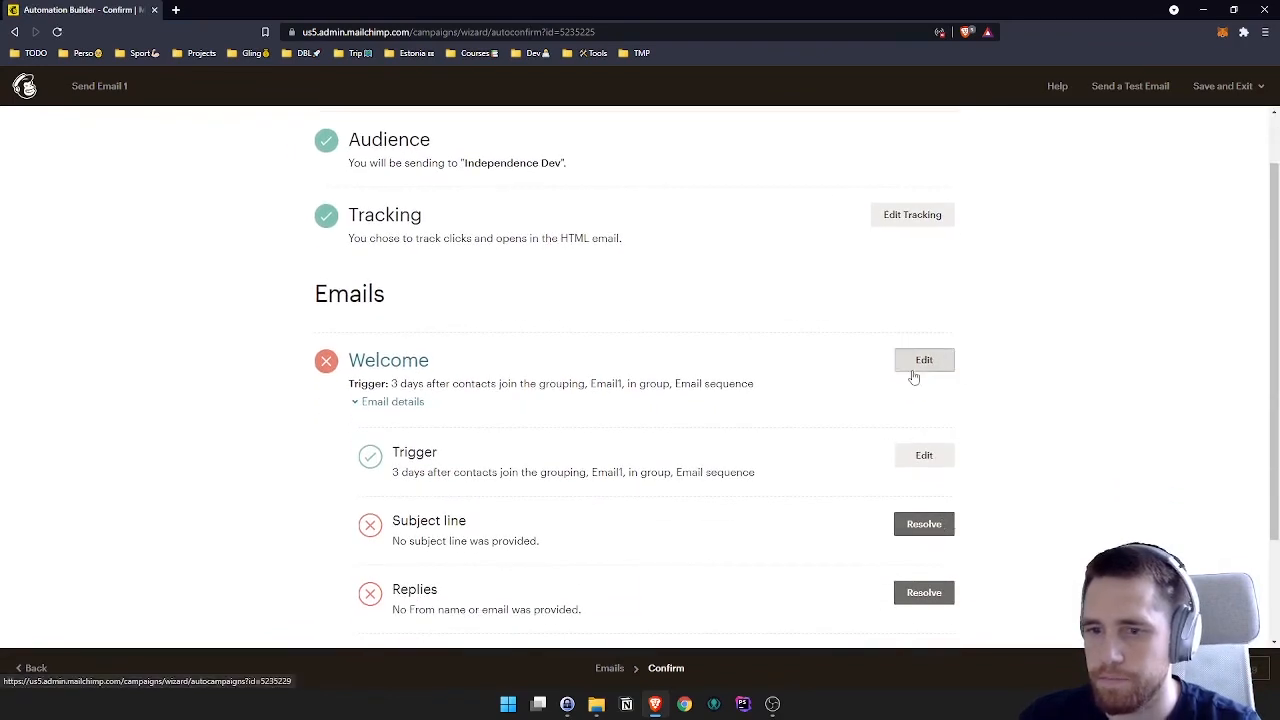
{"action": "left_click", "coordinate": [914, 376]}
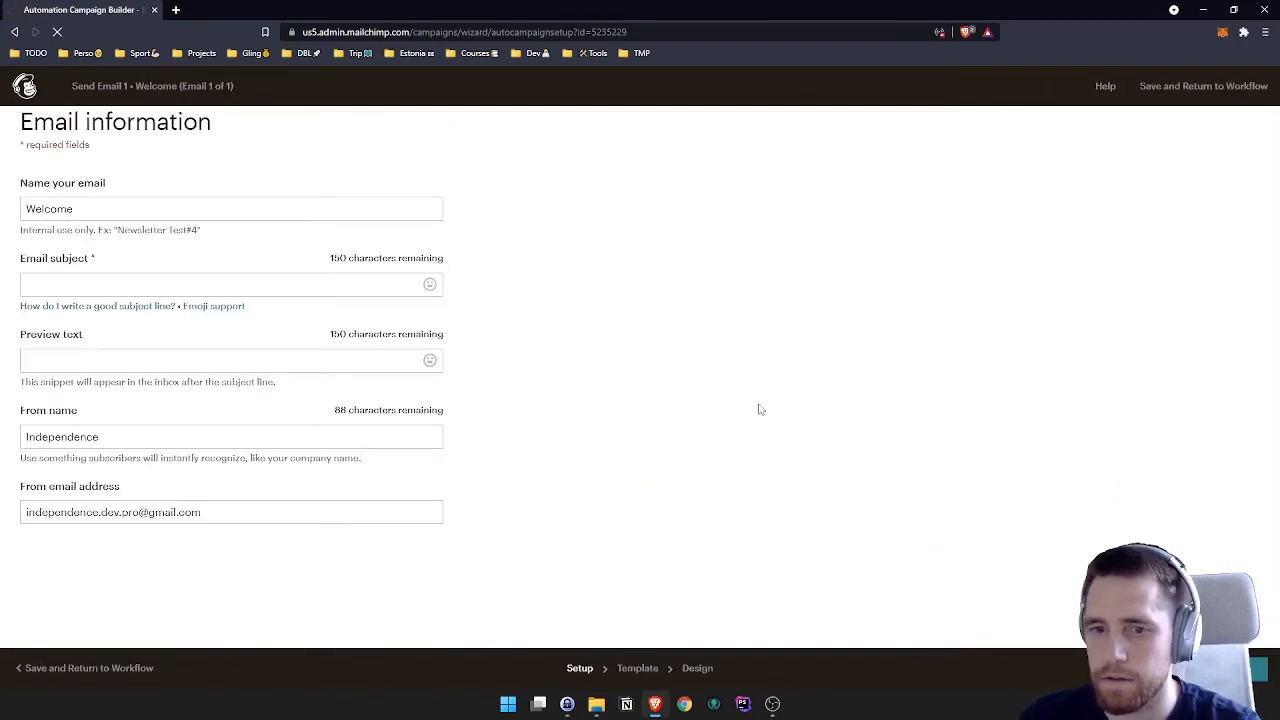
Name the email "Email 1", set its subject to "Email 1" and proceed to template selection
{"action": "left_click", "coordinate": [74, 286]}
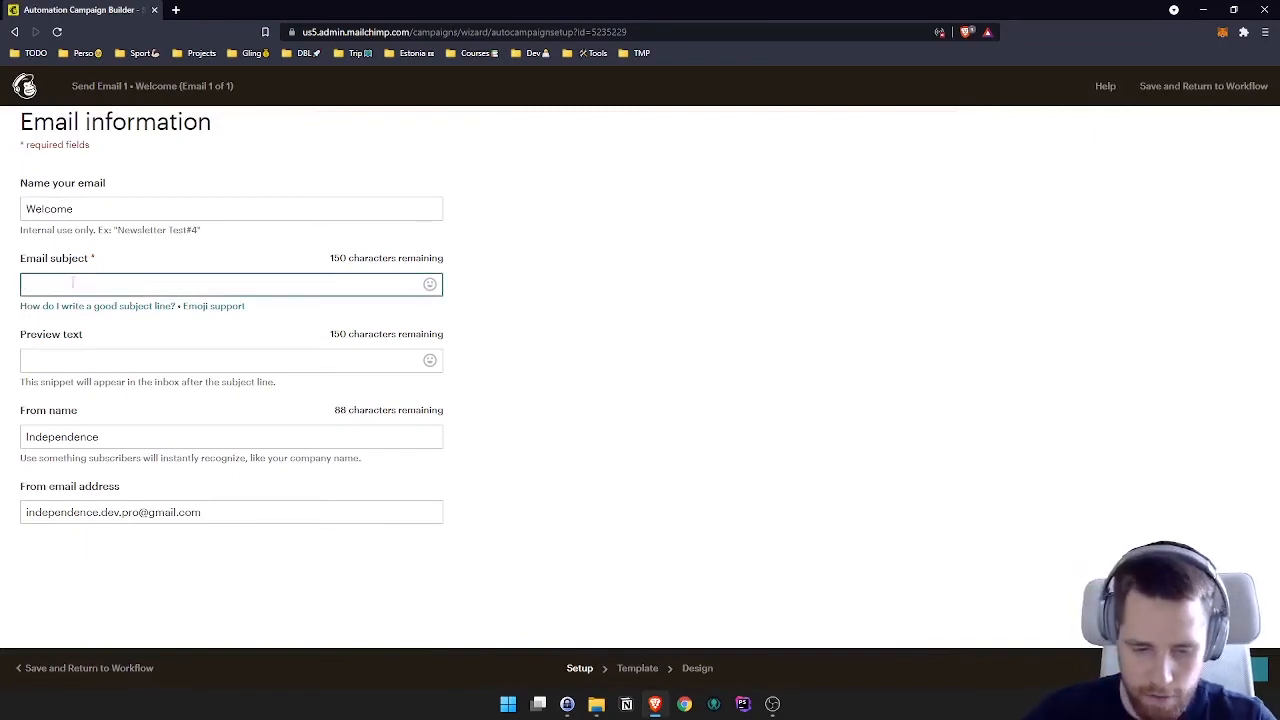
{"action": "left_click", "coordinate": [108, 209]}
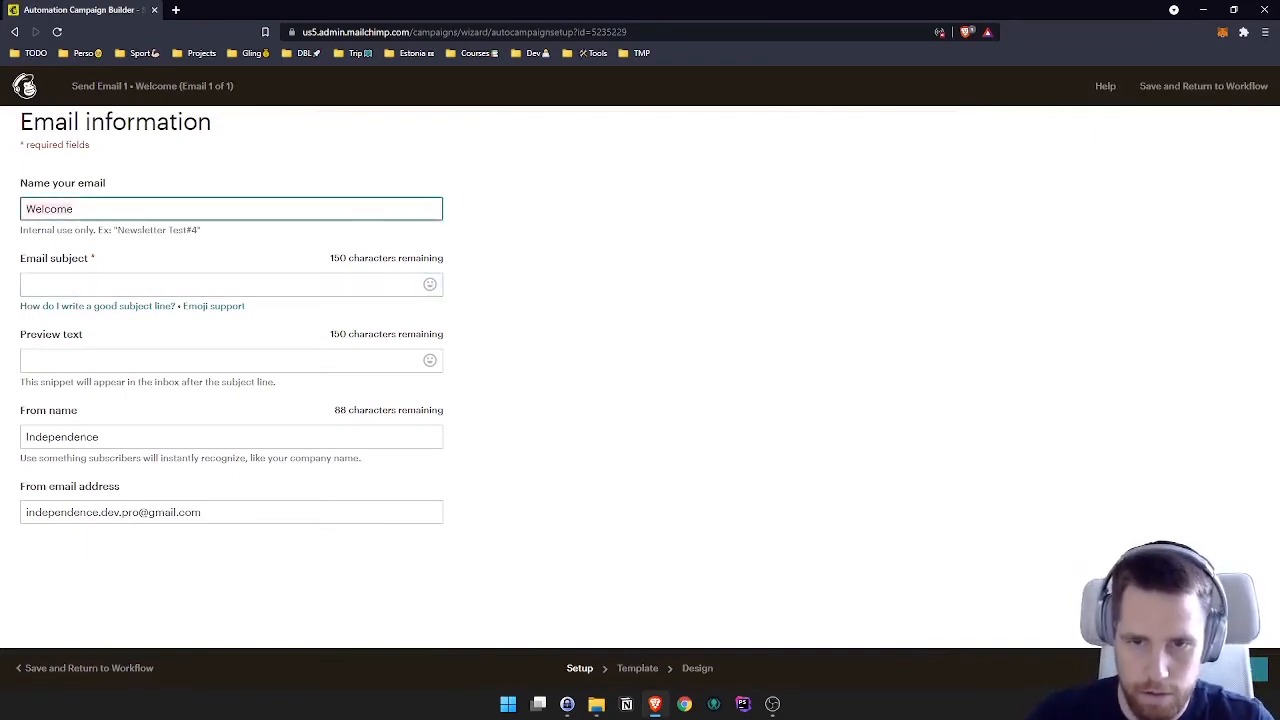
{"action": "key", "text": "ctrl+a"}
{"action": "type", "text": "Email 1"}
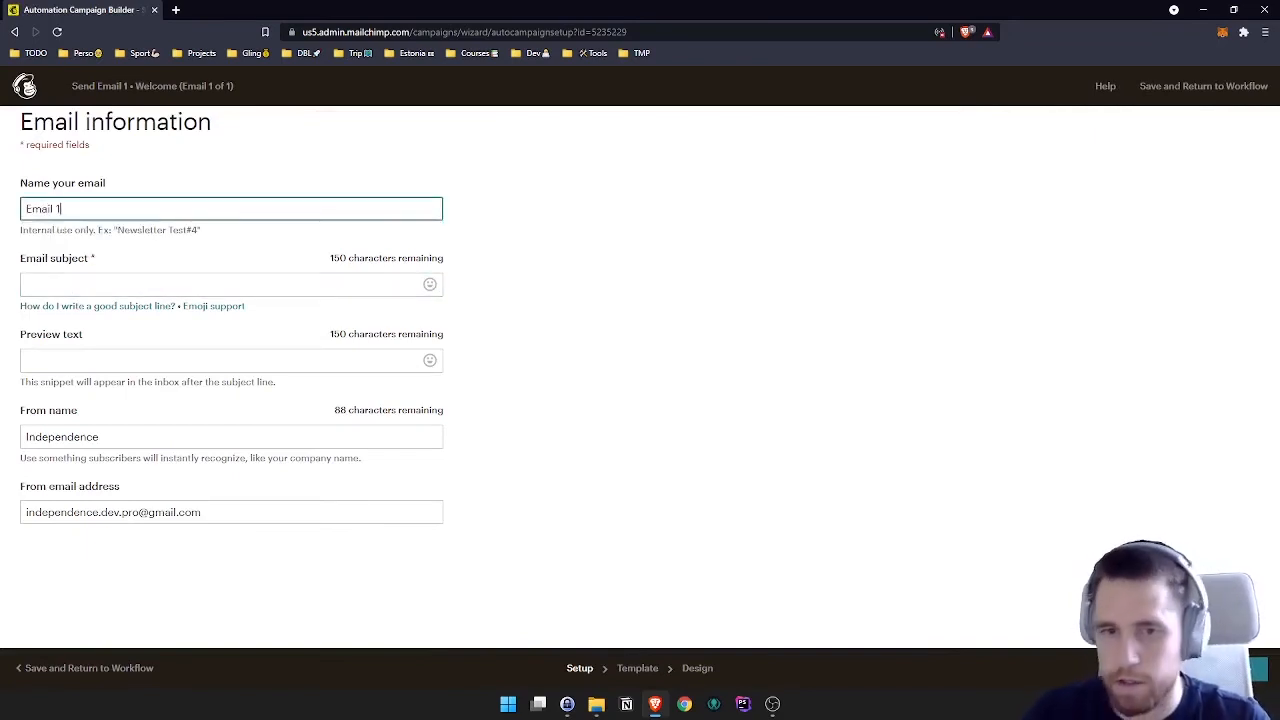
{"action": "left_click", "coordinate": [69, 283]}
{"action": "type", "text": "Email 1"}
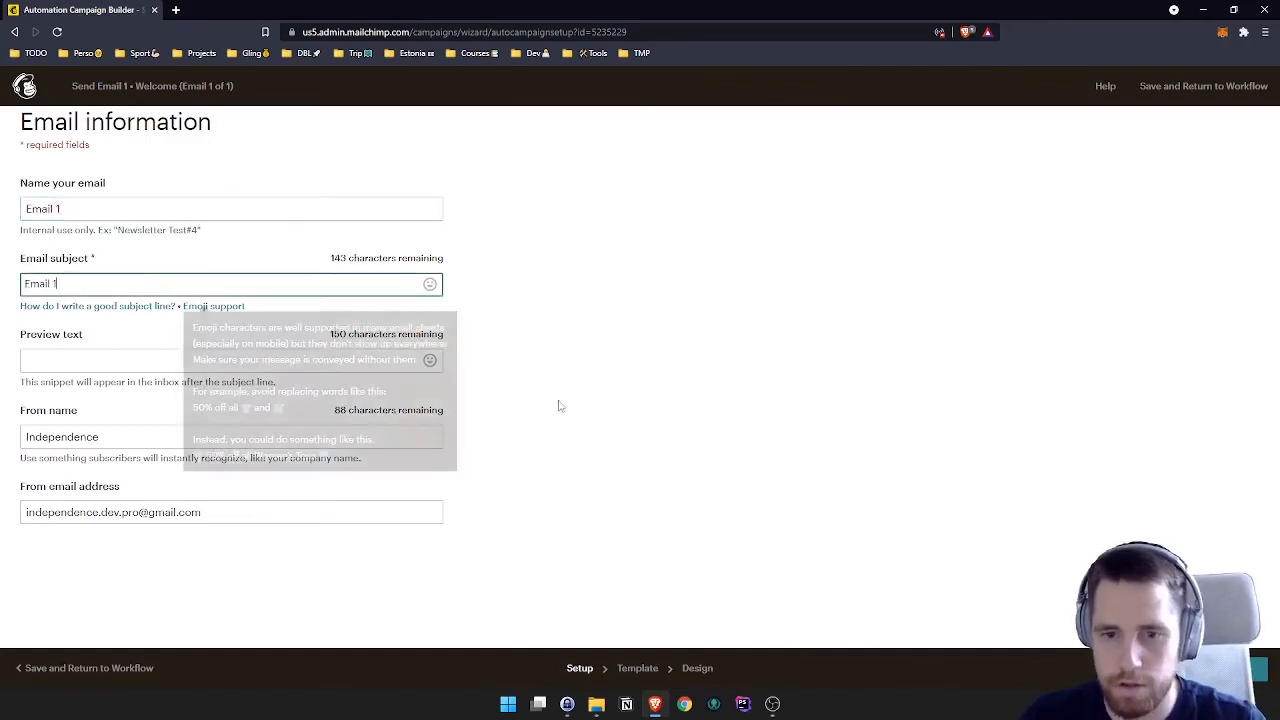
{"action": "left_click", "coordinate": [543, 391]}
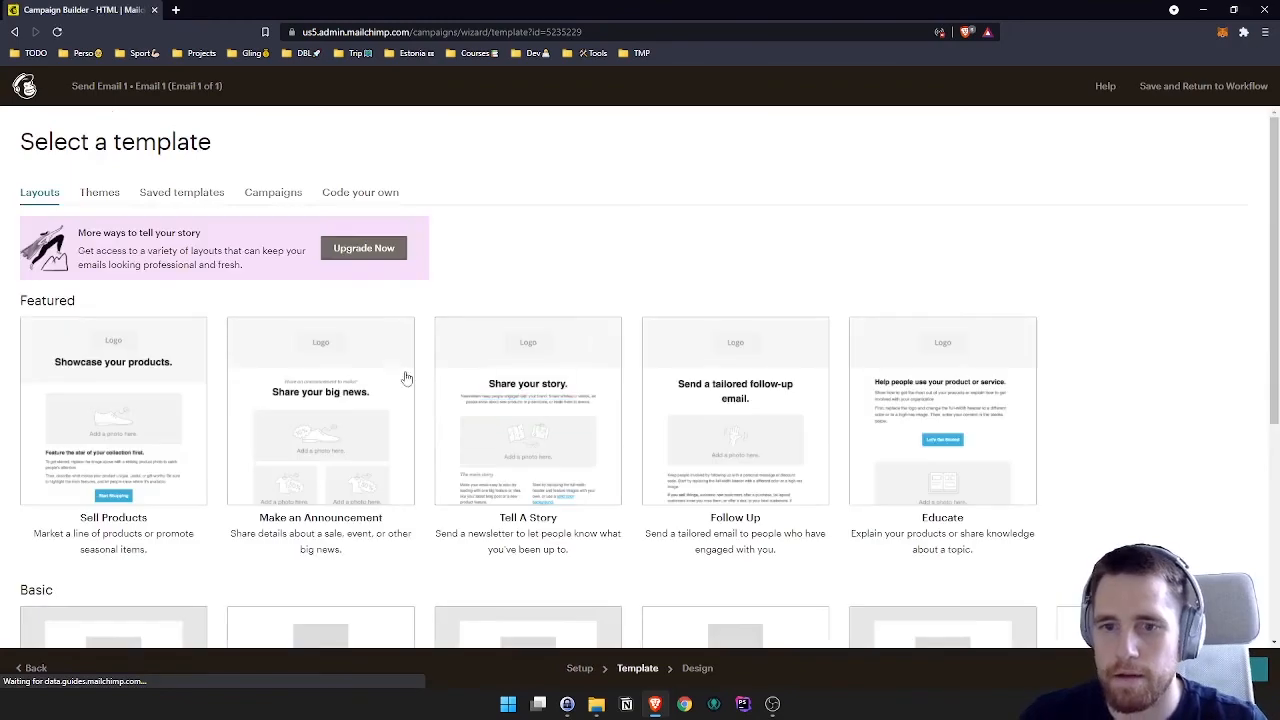
Choose the Simple Text layout for Email 1 and proceed to the workflow review
{"action": "scroll", "coordinate": [410, 376], "scroll_direction": "down", "scroll_amount": 4}
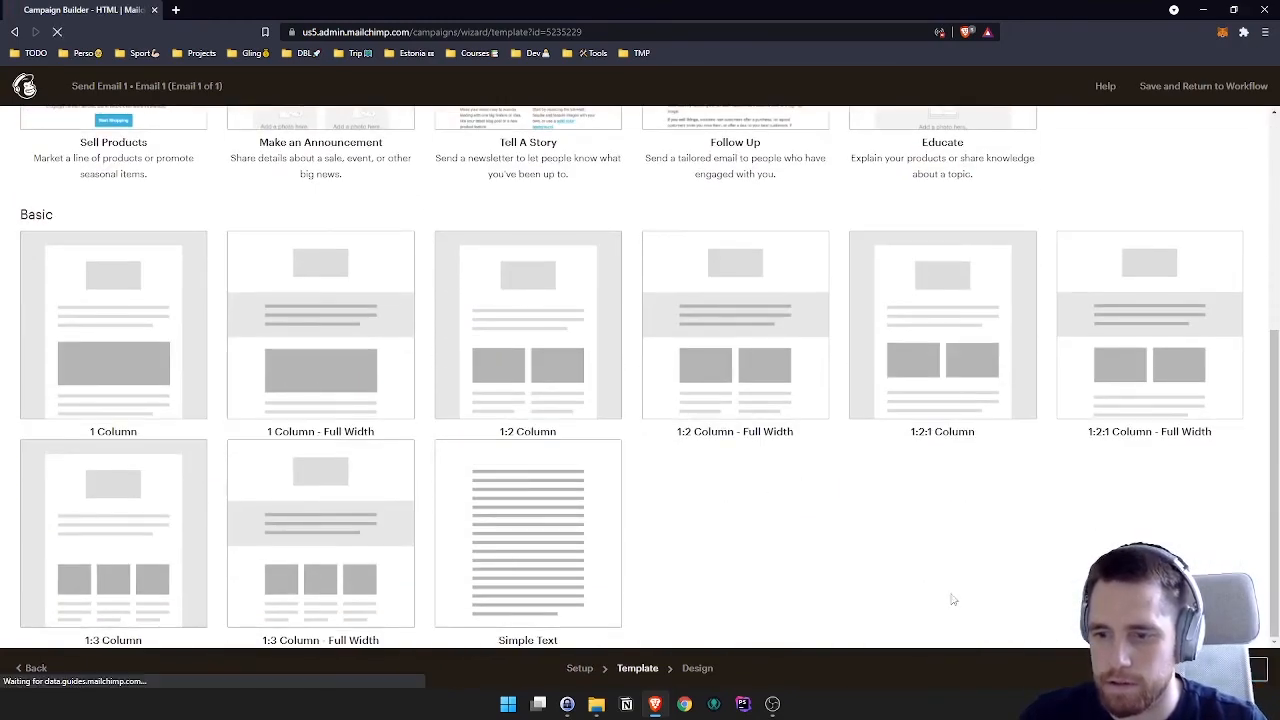
{"action": "left_click", "coordinate": [606, 583]}
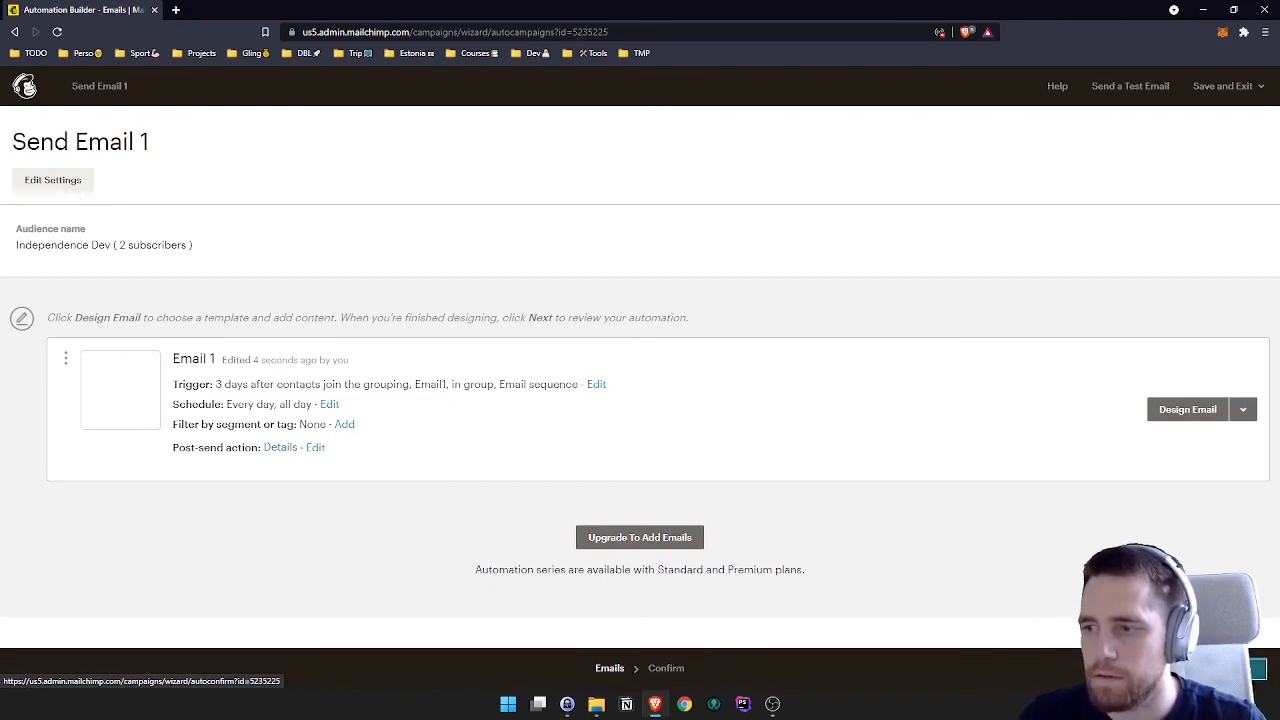
{"action": "left_click", "coordinate": [1258, 668]}
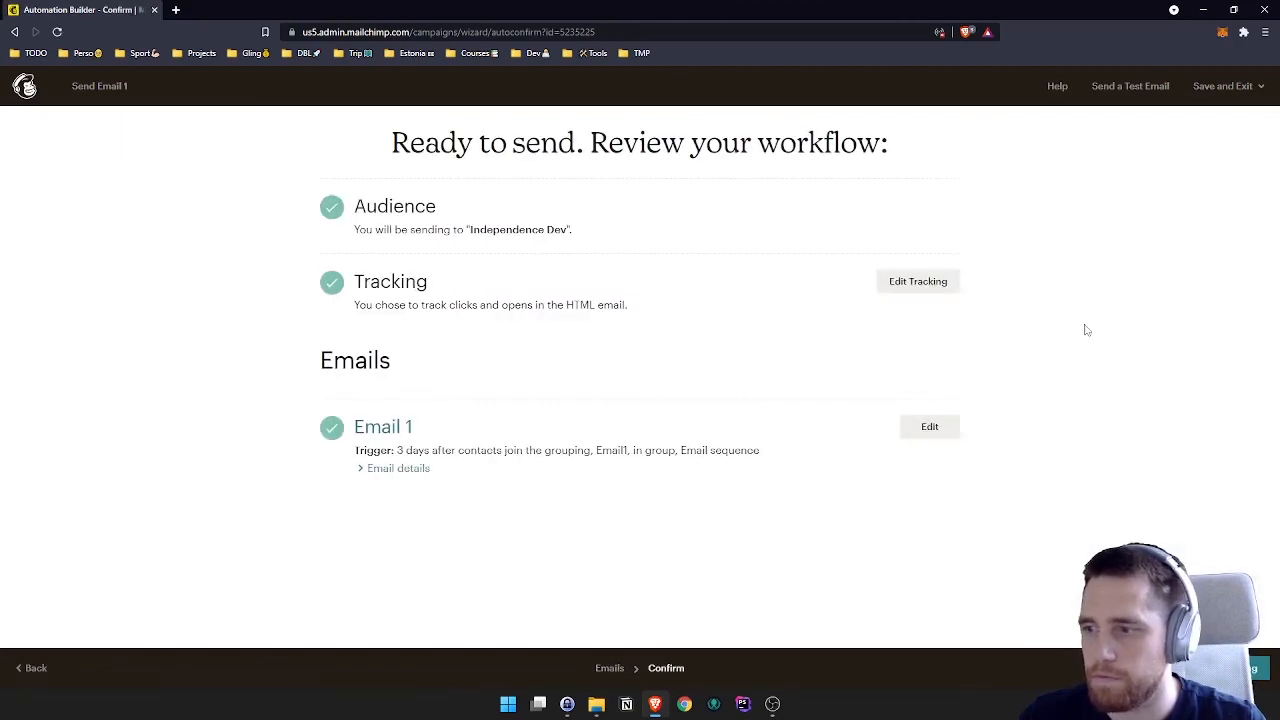
Start sending the Send Email 1 automation and show it in the list of own customer journeys
{"action": "left_click", "coordinate": [1258, 668]}
{"action": "left_click", "coordinate": [612, 421]}
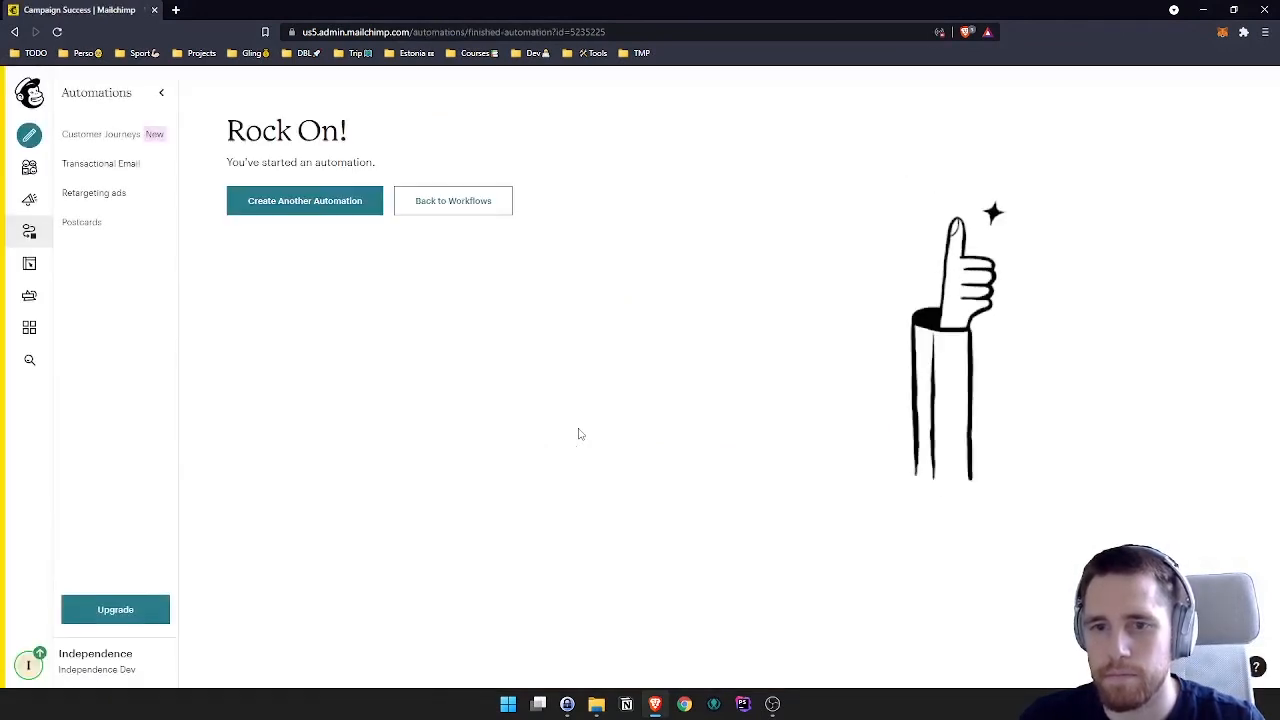
{"action": "left_click", "coordinate": [43, 239]}
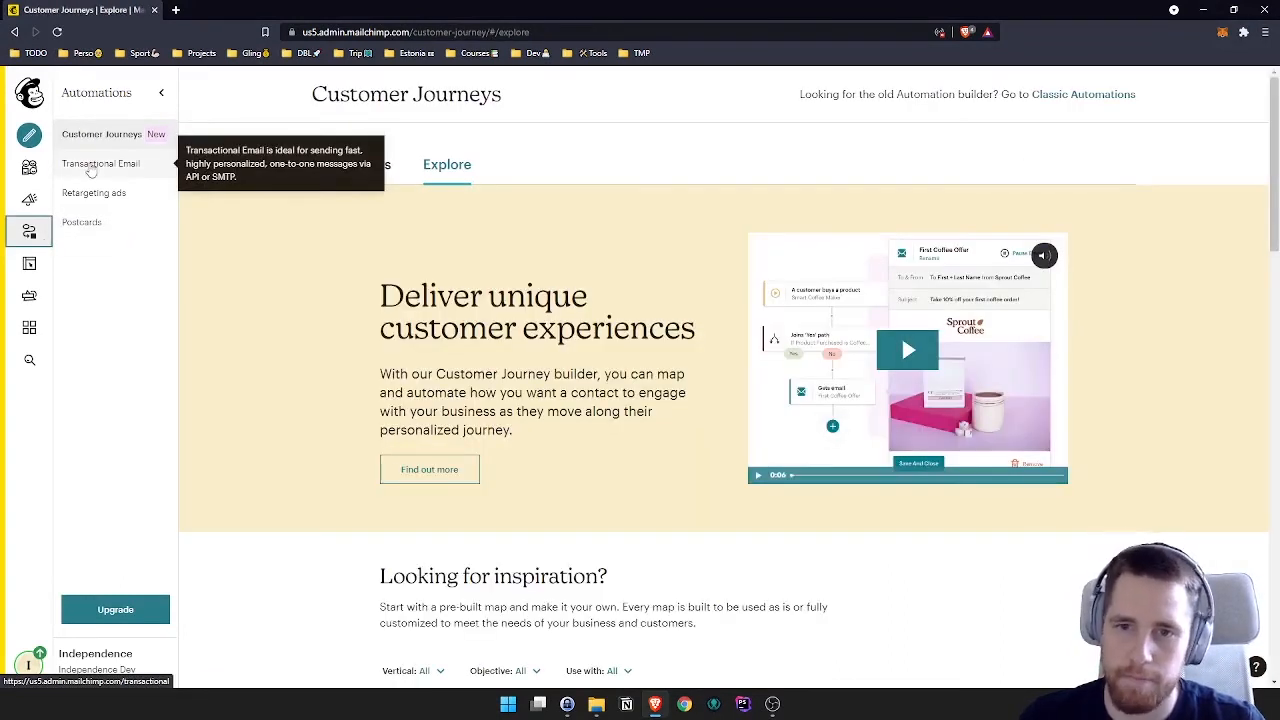
{"action": "left_click", "coordinate": [90, 165]}
{"action": "left_click", "coordinate": [91, 140]}
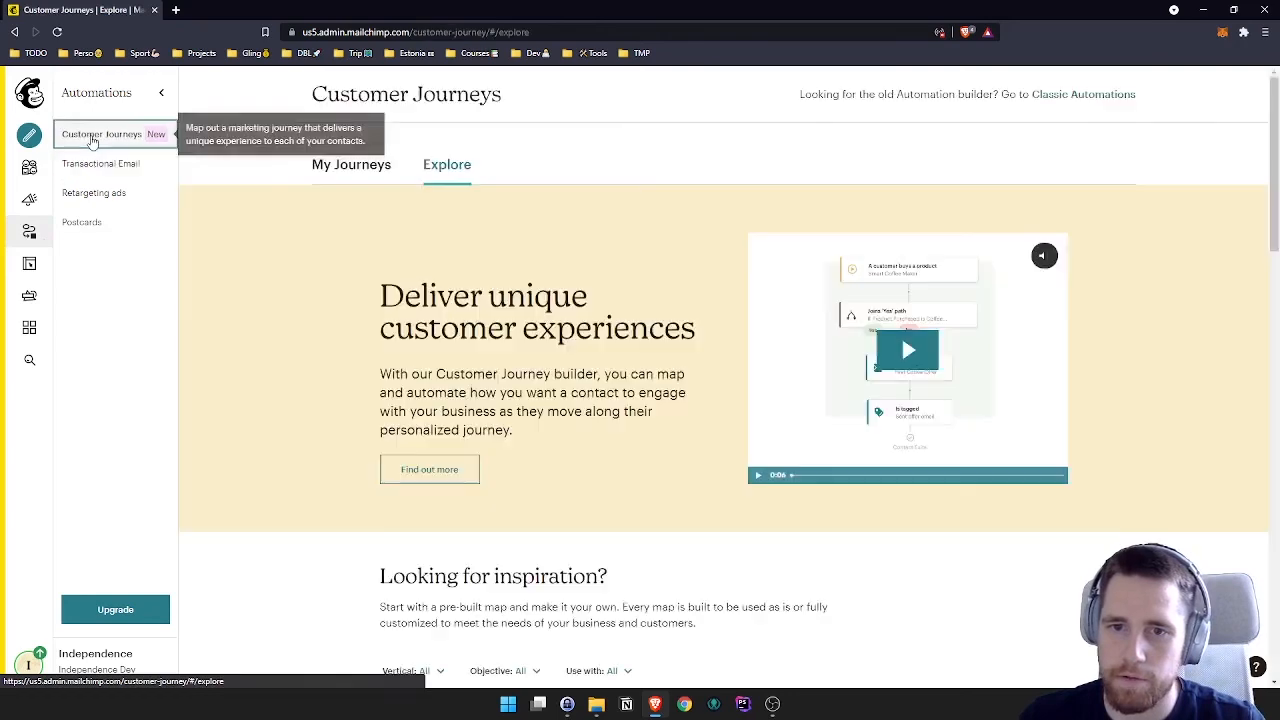
{"action": "left_click", "coordinate": [355, 165]}
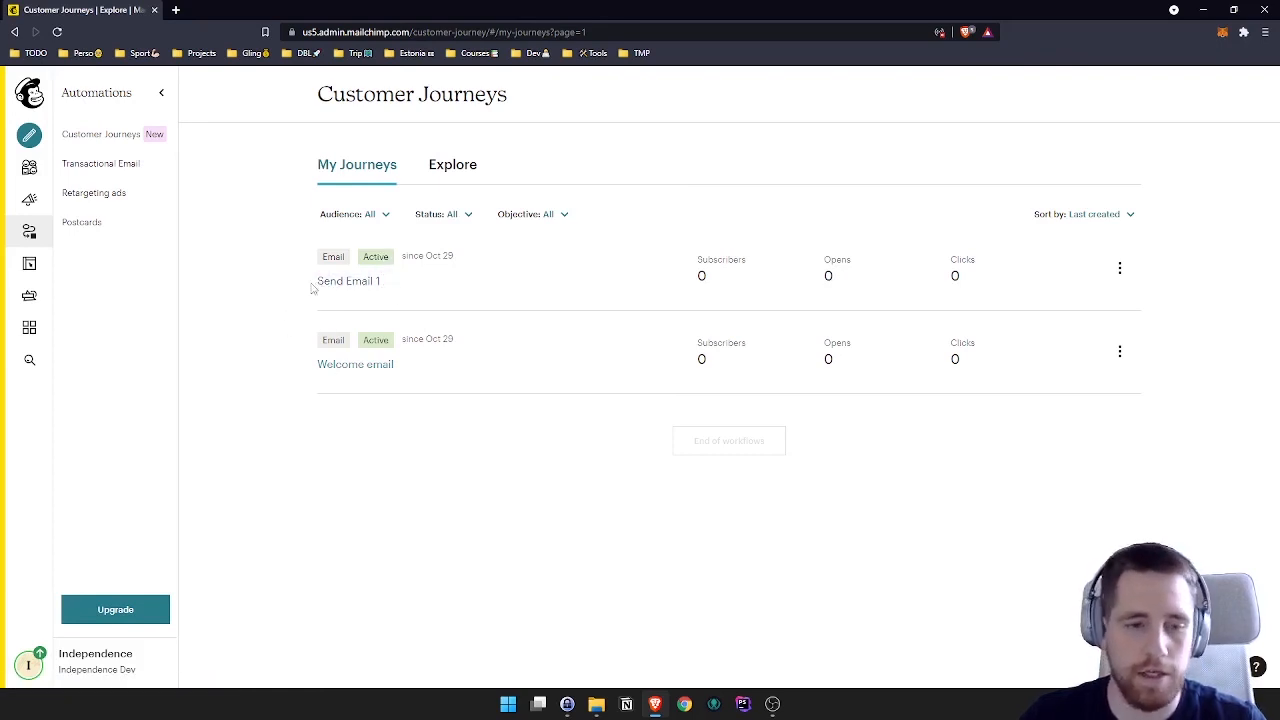
{"action": "left_click_drag", "start_coordinate": [310, 284], "coordinate": [390, 281]}
{"action": "left_click_drag", "start_coordinate": [300, 286], "coordinate": [377, 277]}
{"action": "left_click_drag", "start_coordinate": [277, 289], "coordinate": [337, 291]}
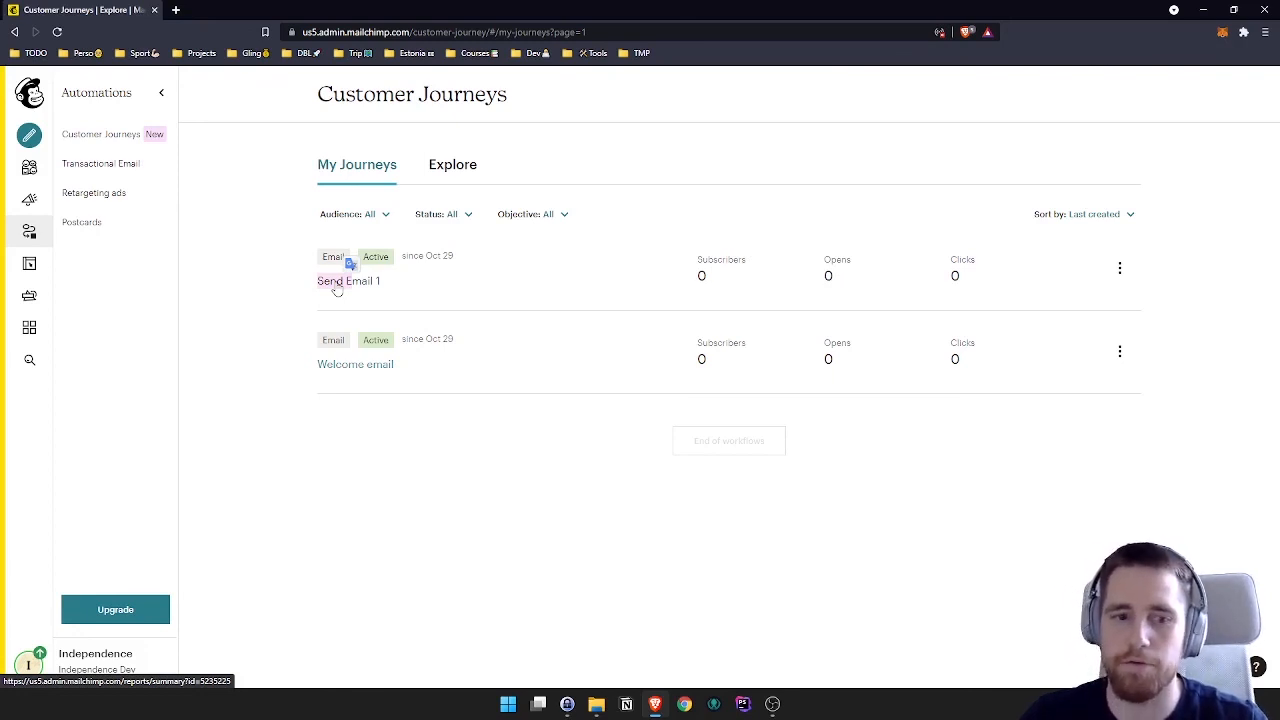
{"action": "left_click_drag", "start_coordinate": [338, 287], "coordinate": [282, 302]}
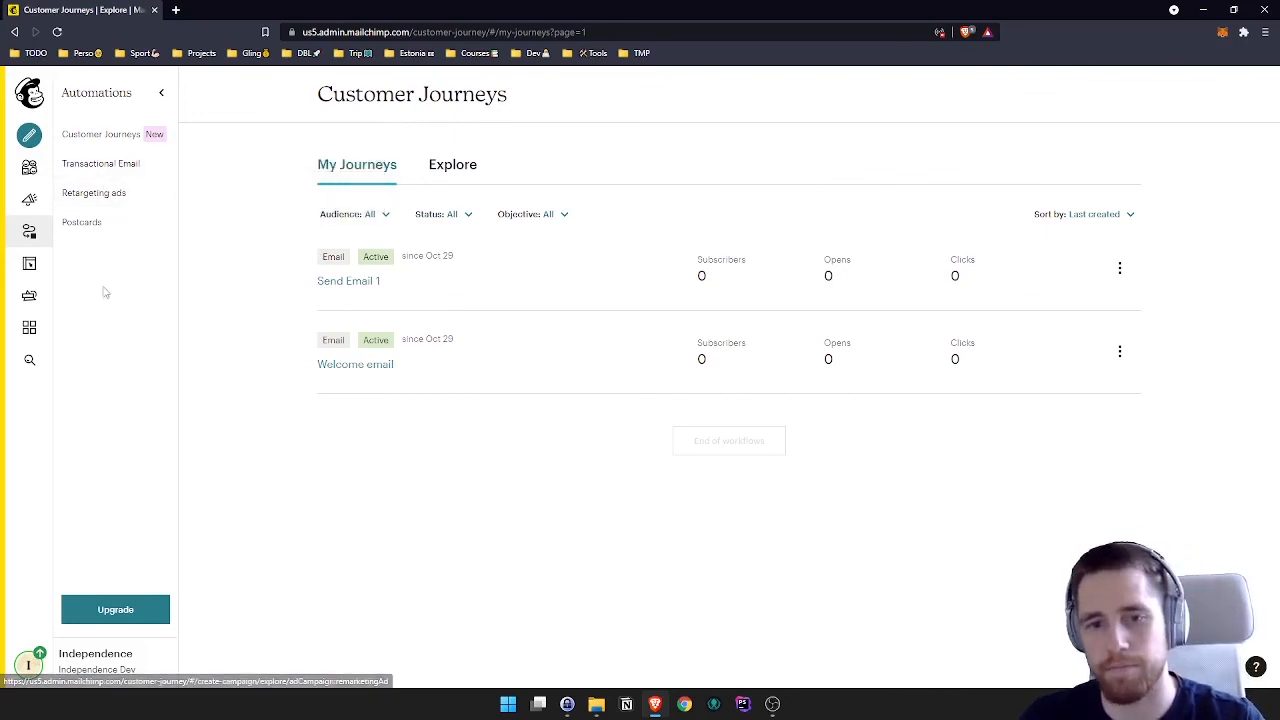
Open the audience dashboard
{"action": "left_click", "coordinate": [29, 168]}
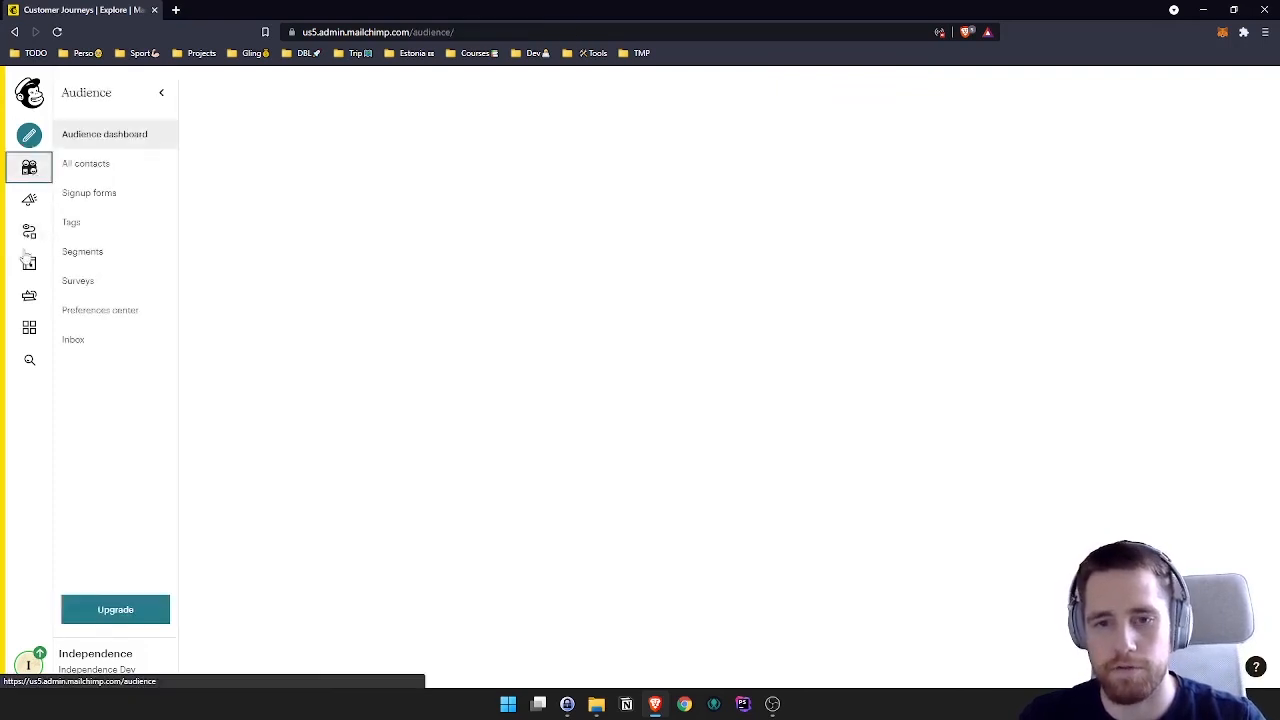